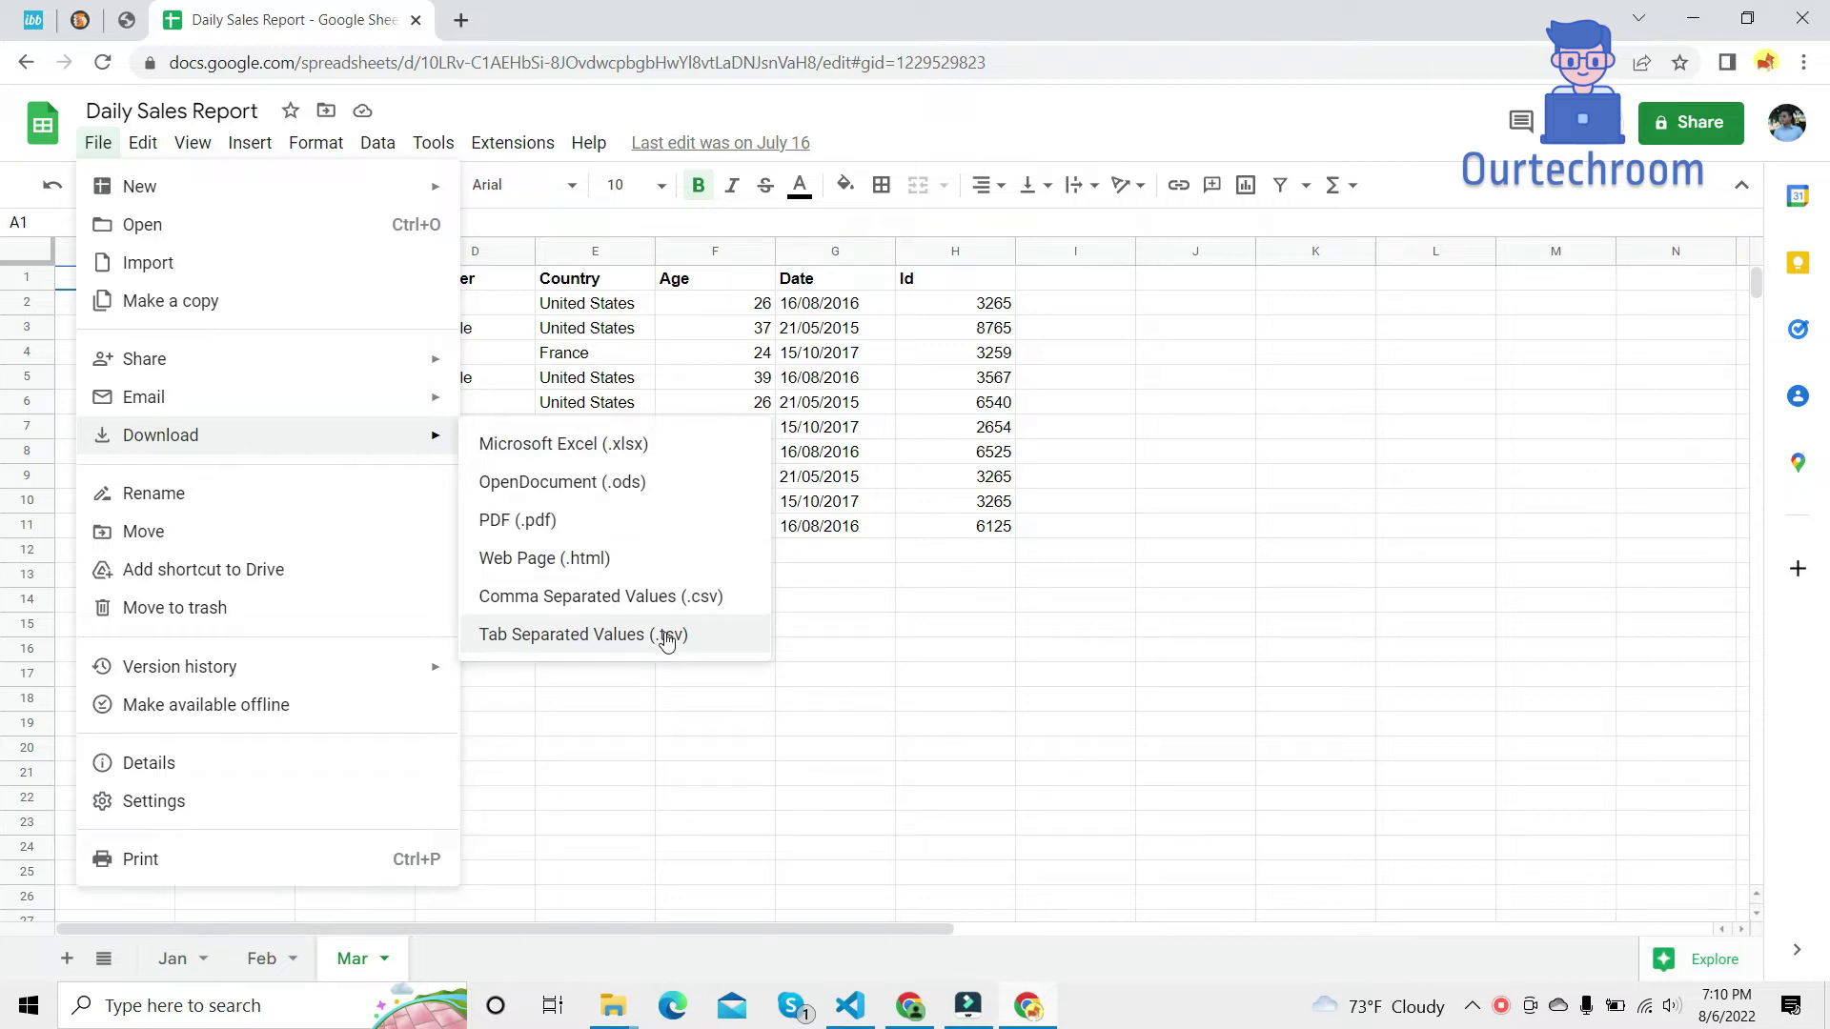
Compare the gid values in the spreadsheet URL for the Jan, Feb and Mar sheets.
{"action": "left_click", "coordinate": [171, 964]}
{"action": "left_click", "coordinate": [257, 960]}
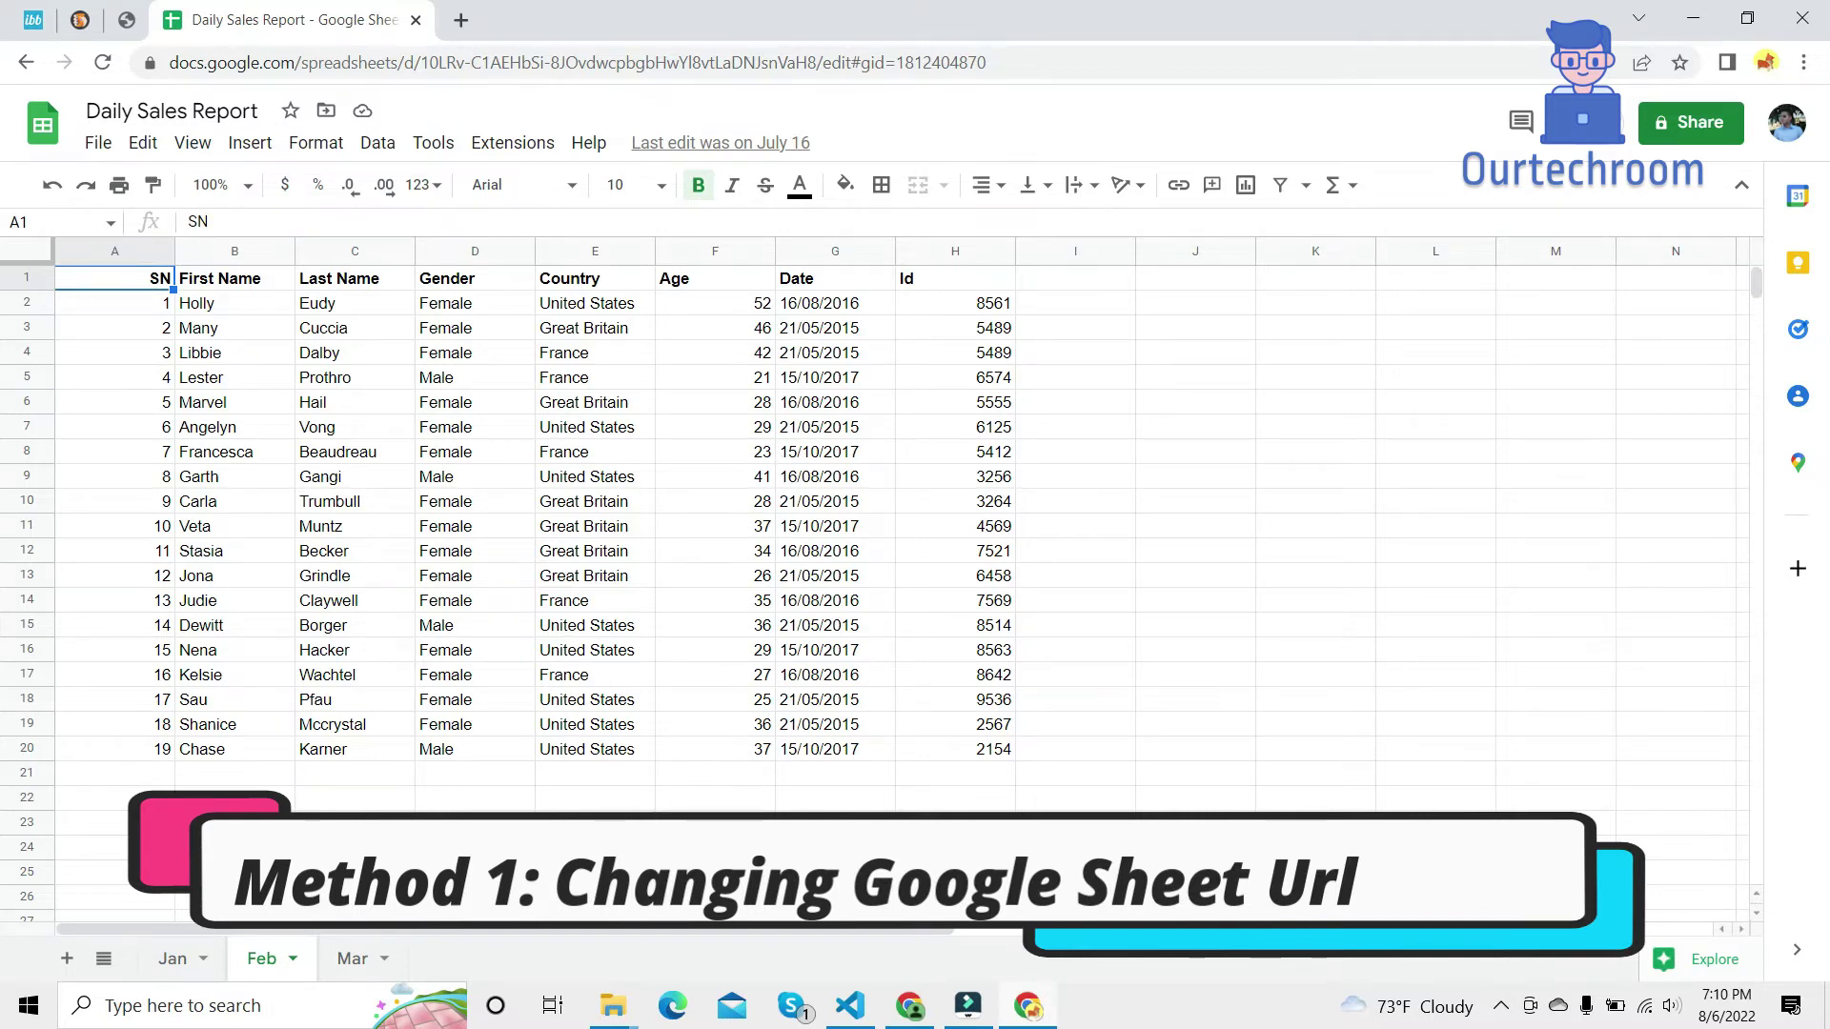
{"action": "left_click", "coordinate": [185, 962]}
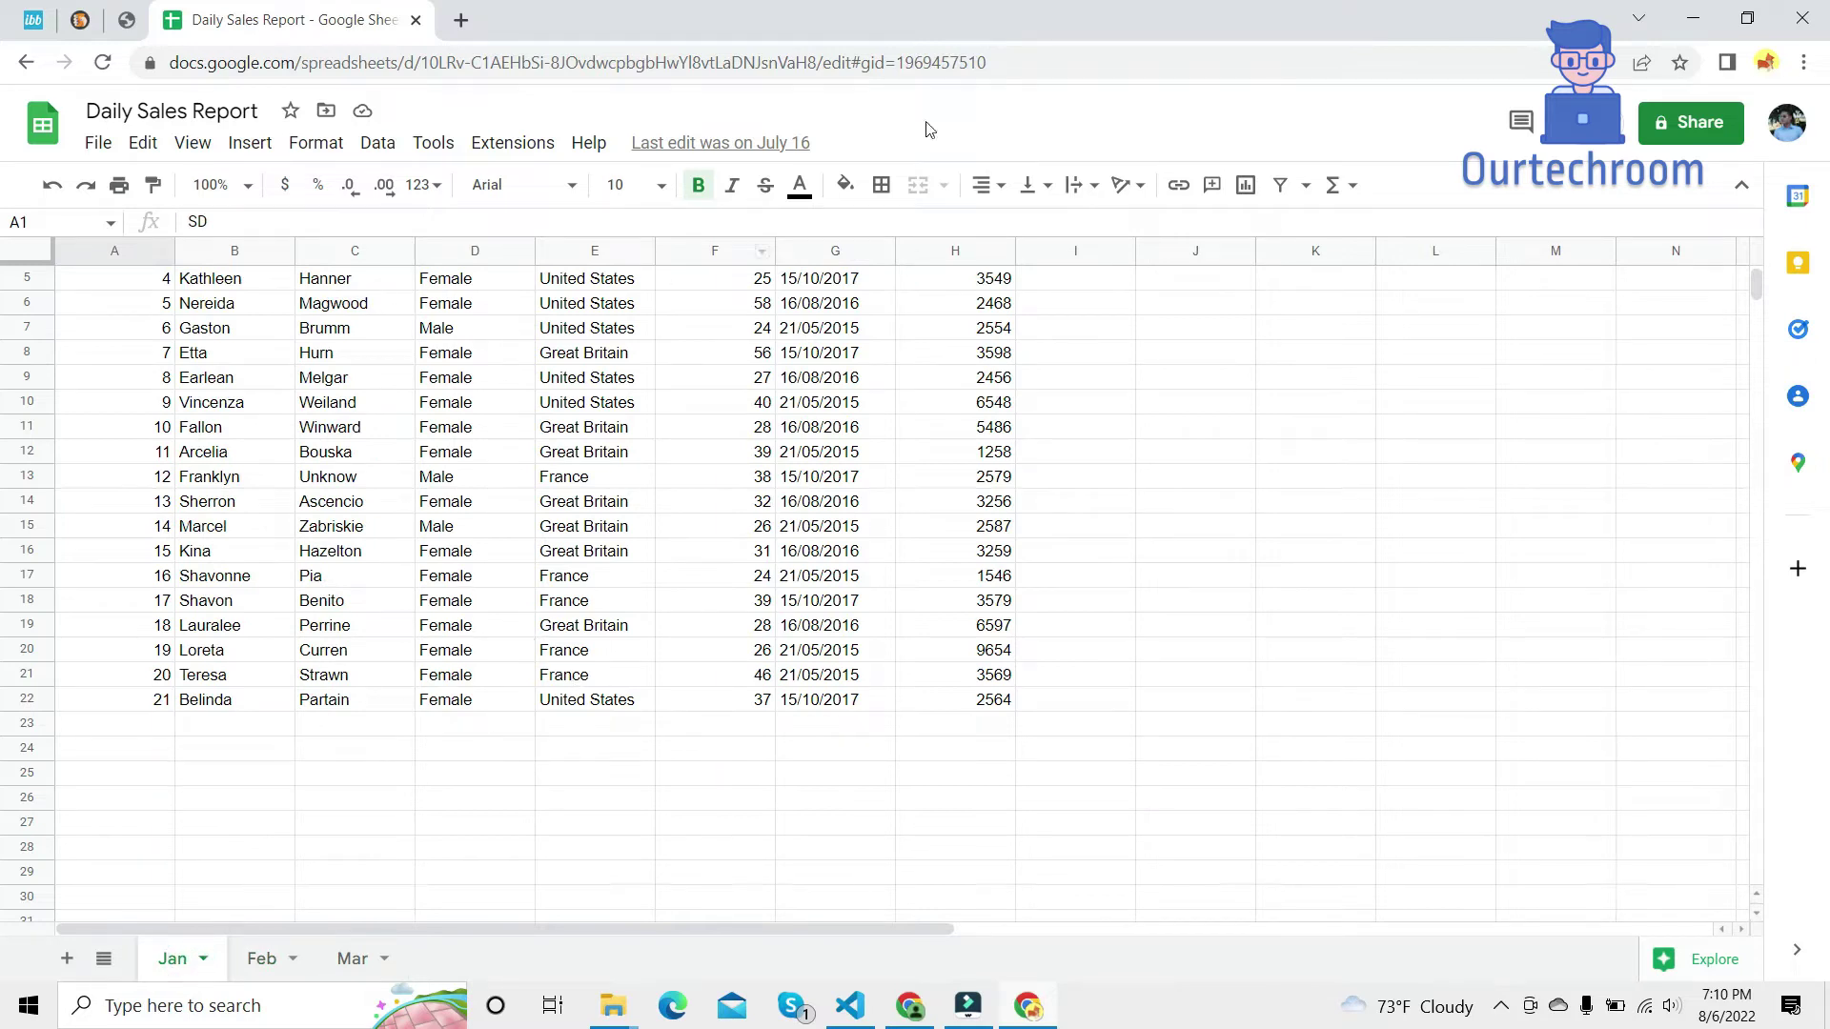
{"action": "left_click_drag", "start_coordinate": [899, 62], "coordinate": [1062, 65]}
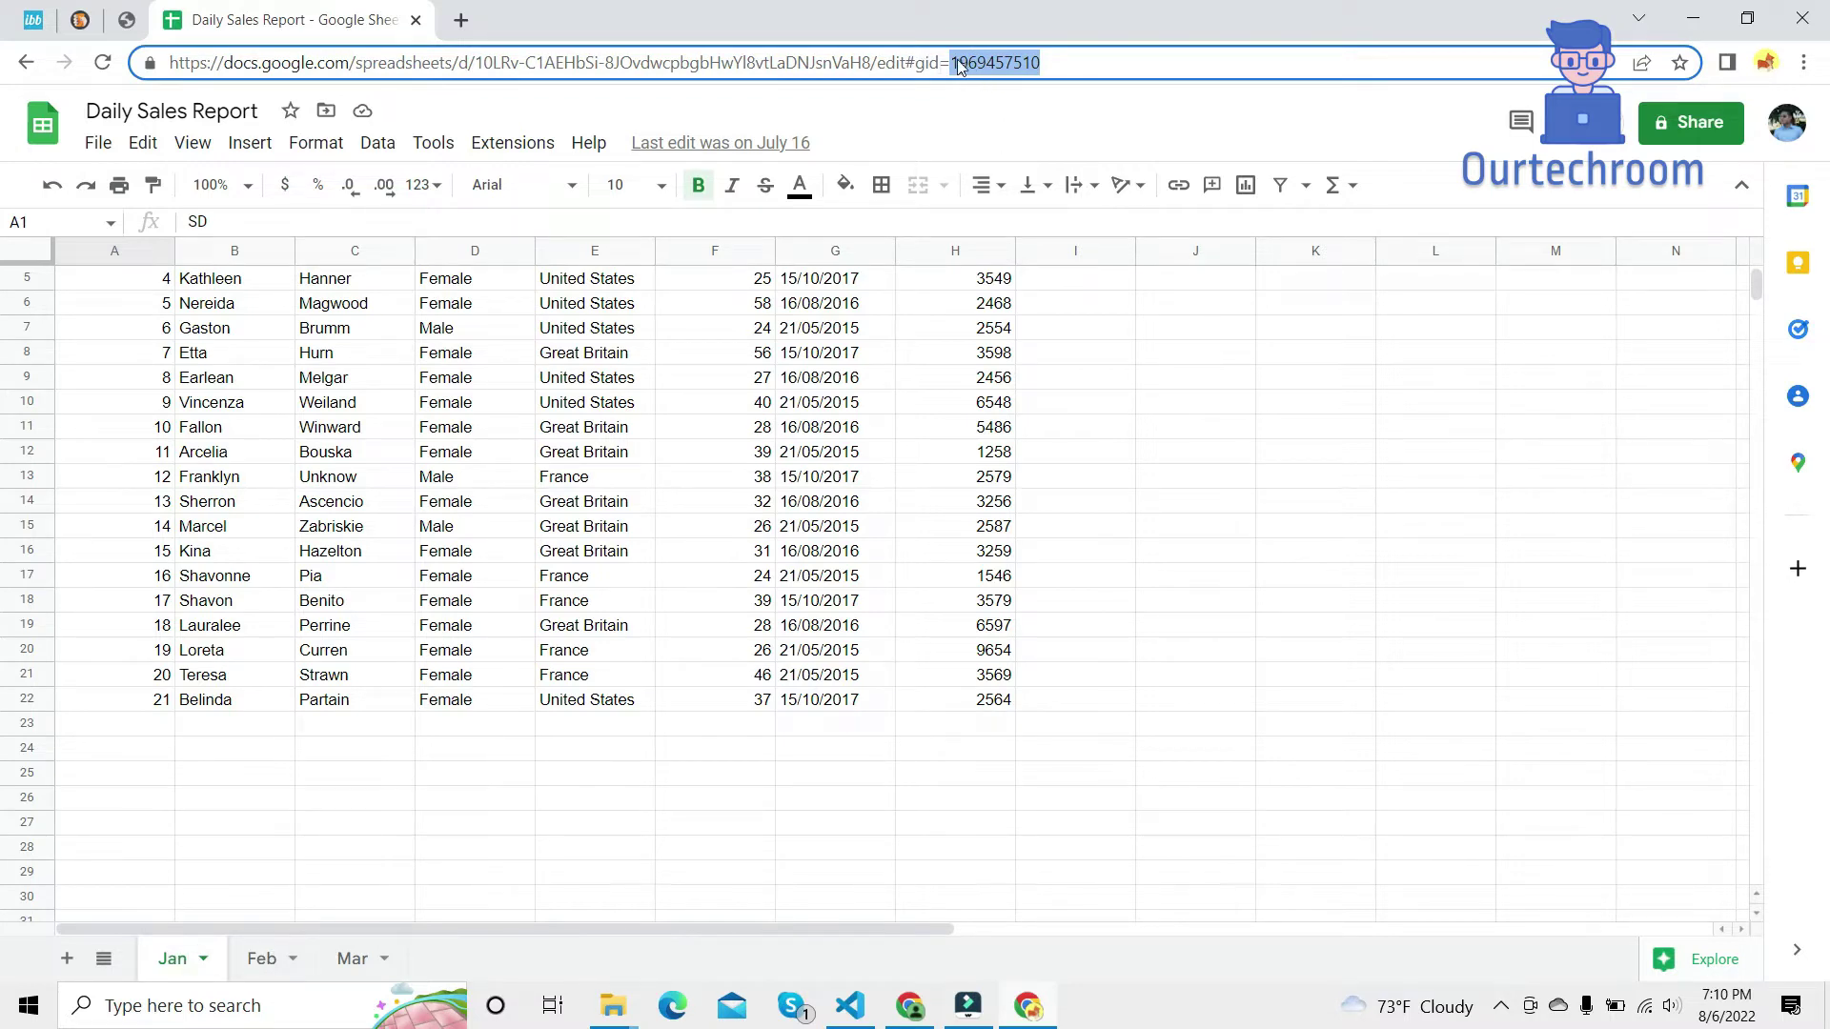
{"action": "left_click", "coordinate": [259, 958]}
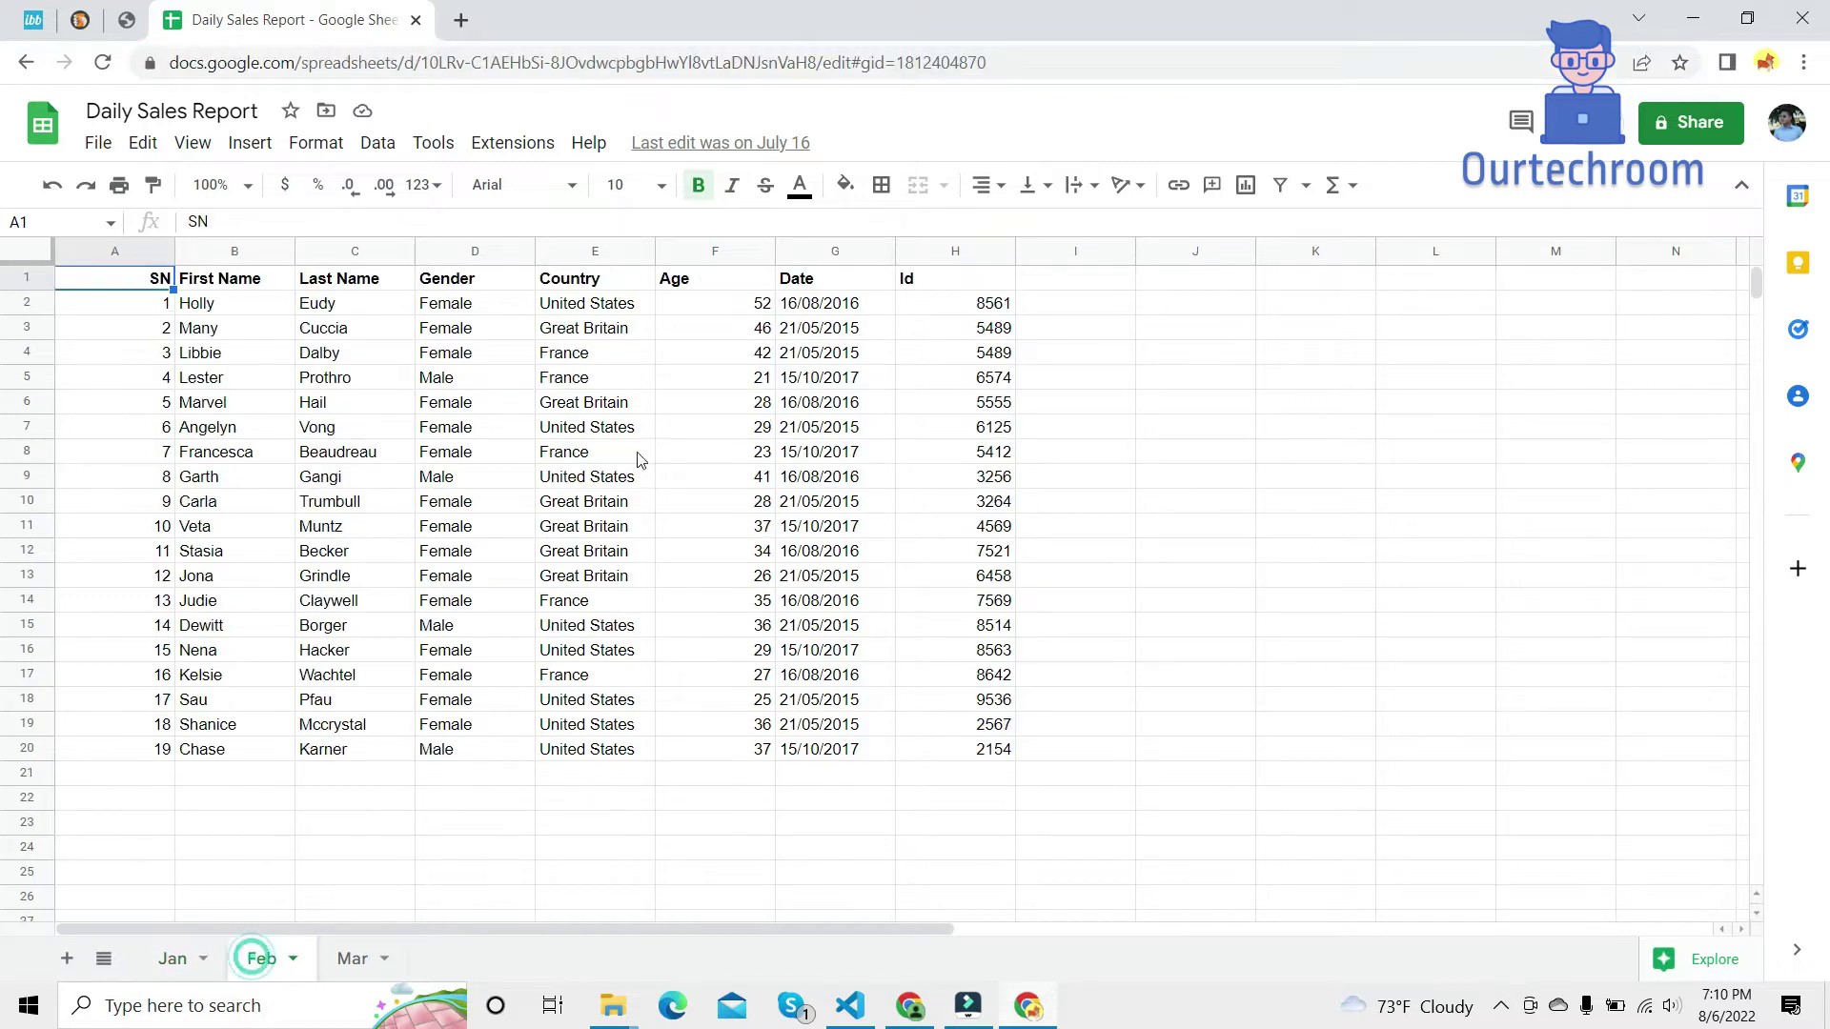
{"action": "double_click", "coordinate": [905, 63]}
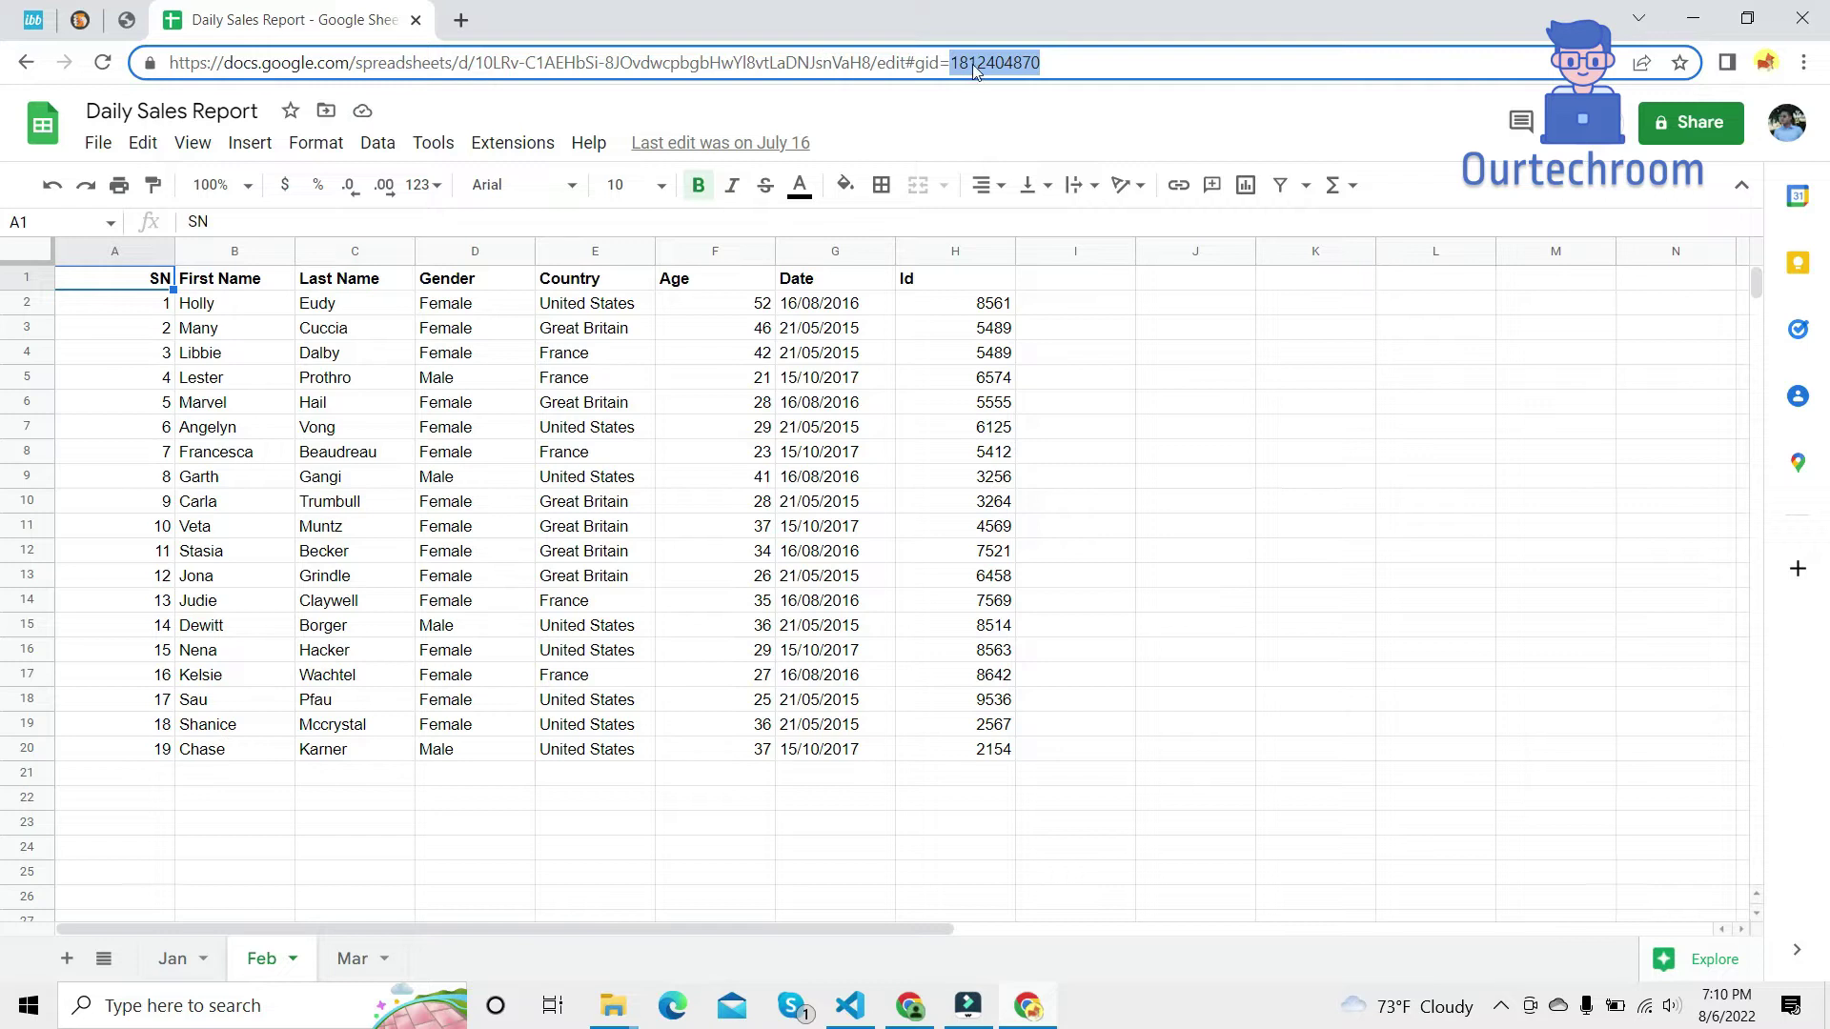
{"action": "left_click", "coordinate": [363, 970]}
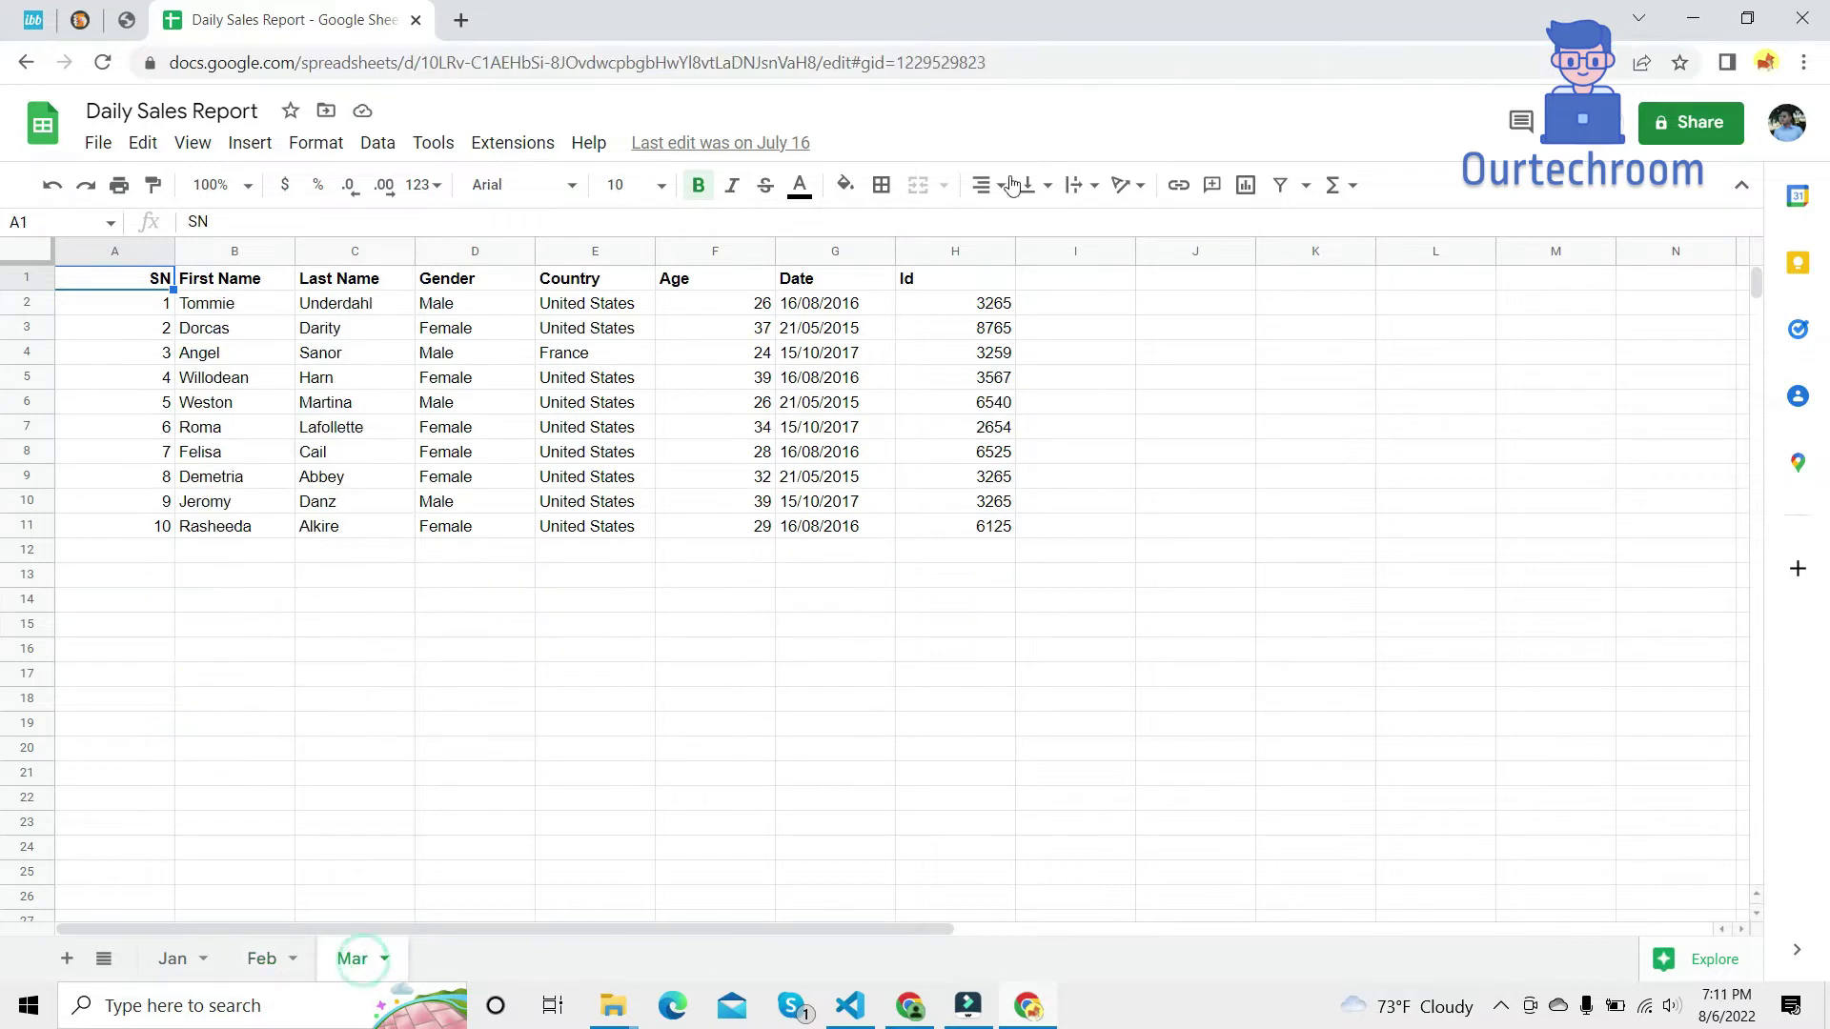
Replace "edit#" with "export?format=xlsx&" in the Feb sheet's URL, keeping its gid.
{"action": "double_click", "coordinate": [897, 61]}
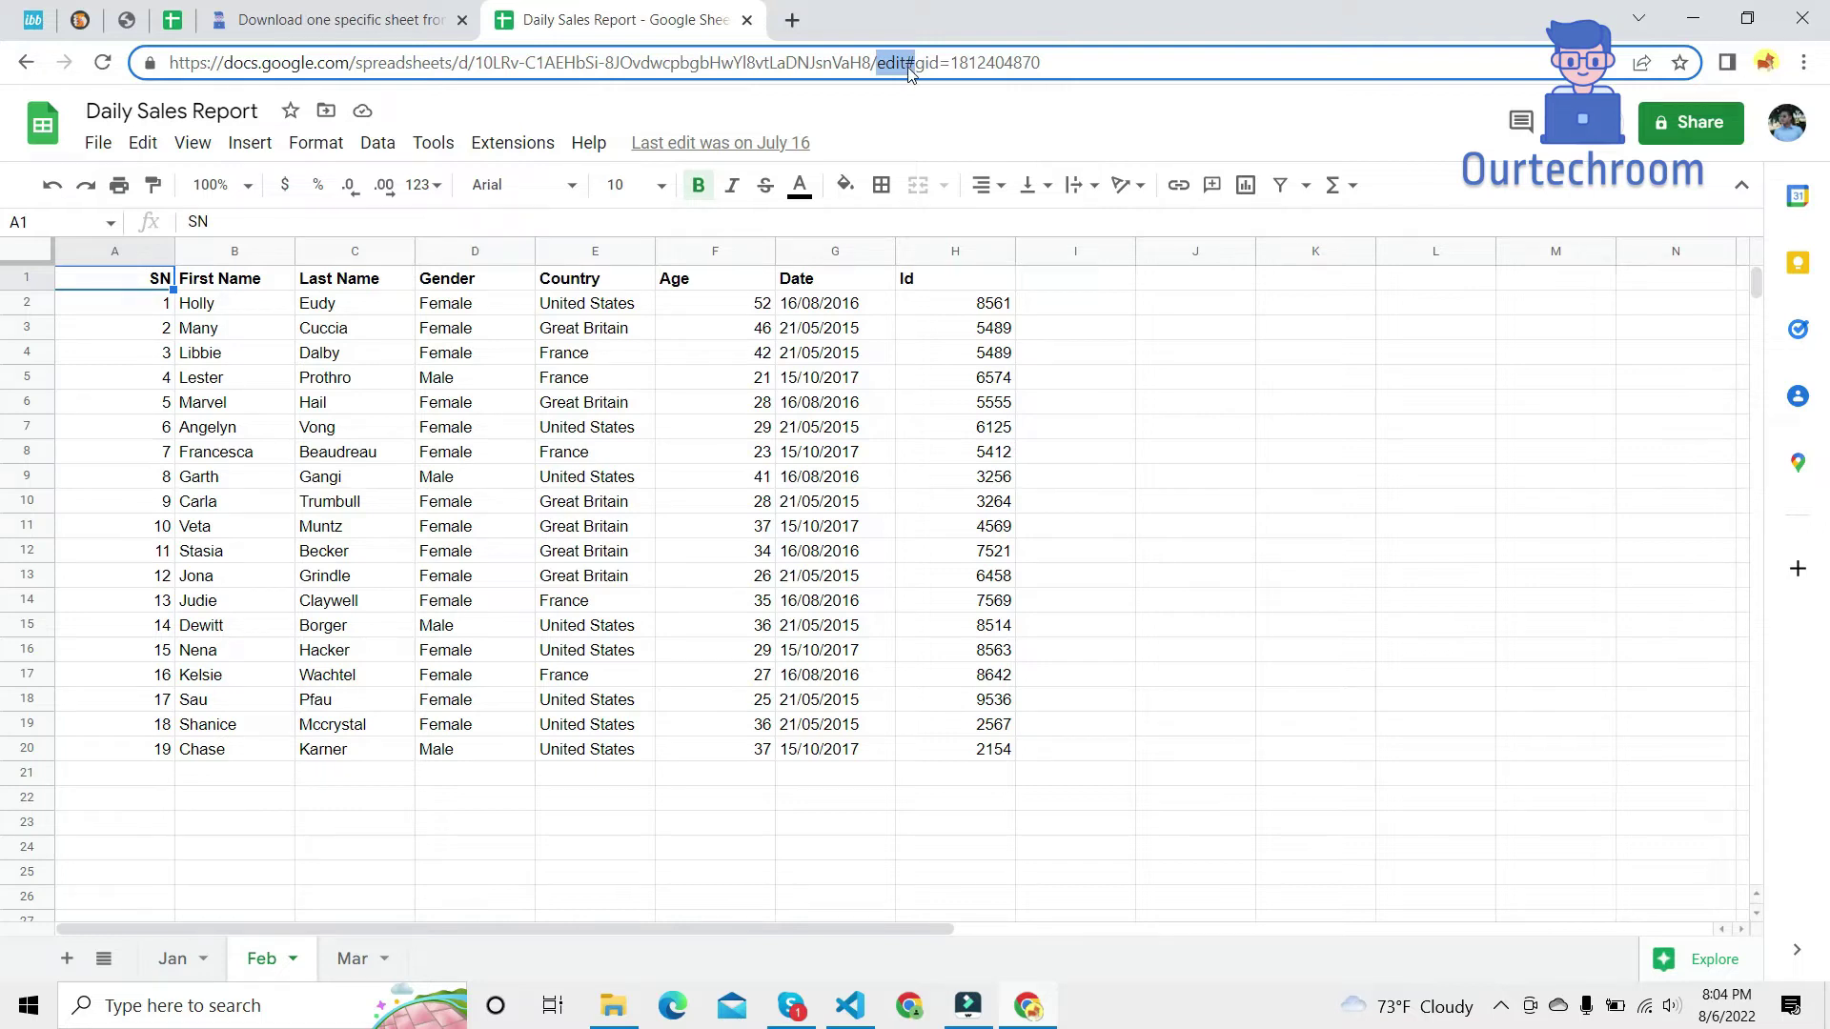
{"action": "type", "text": "expo"}
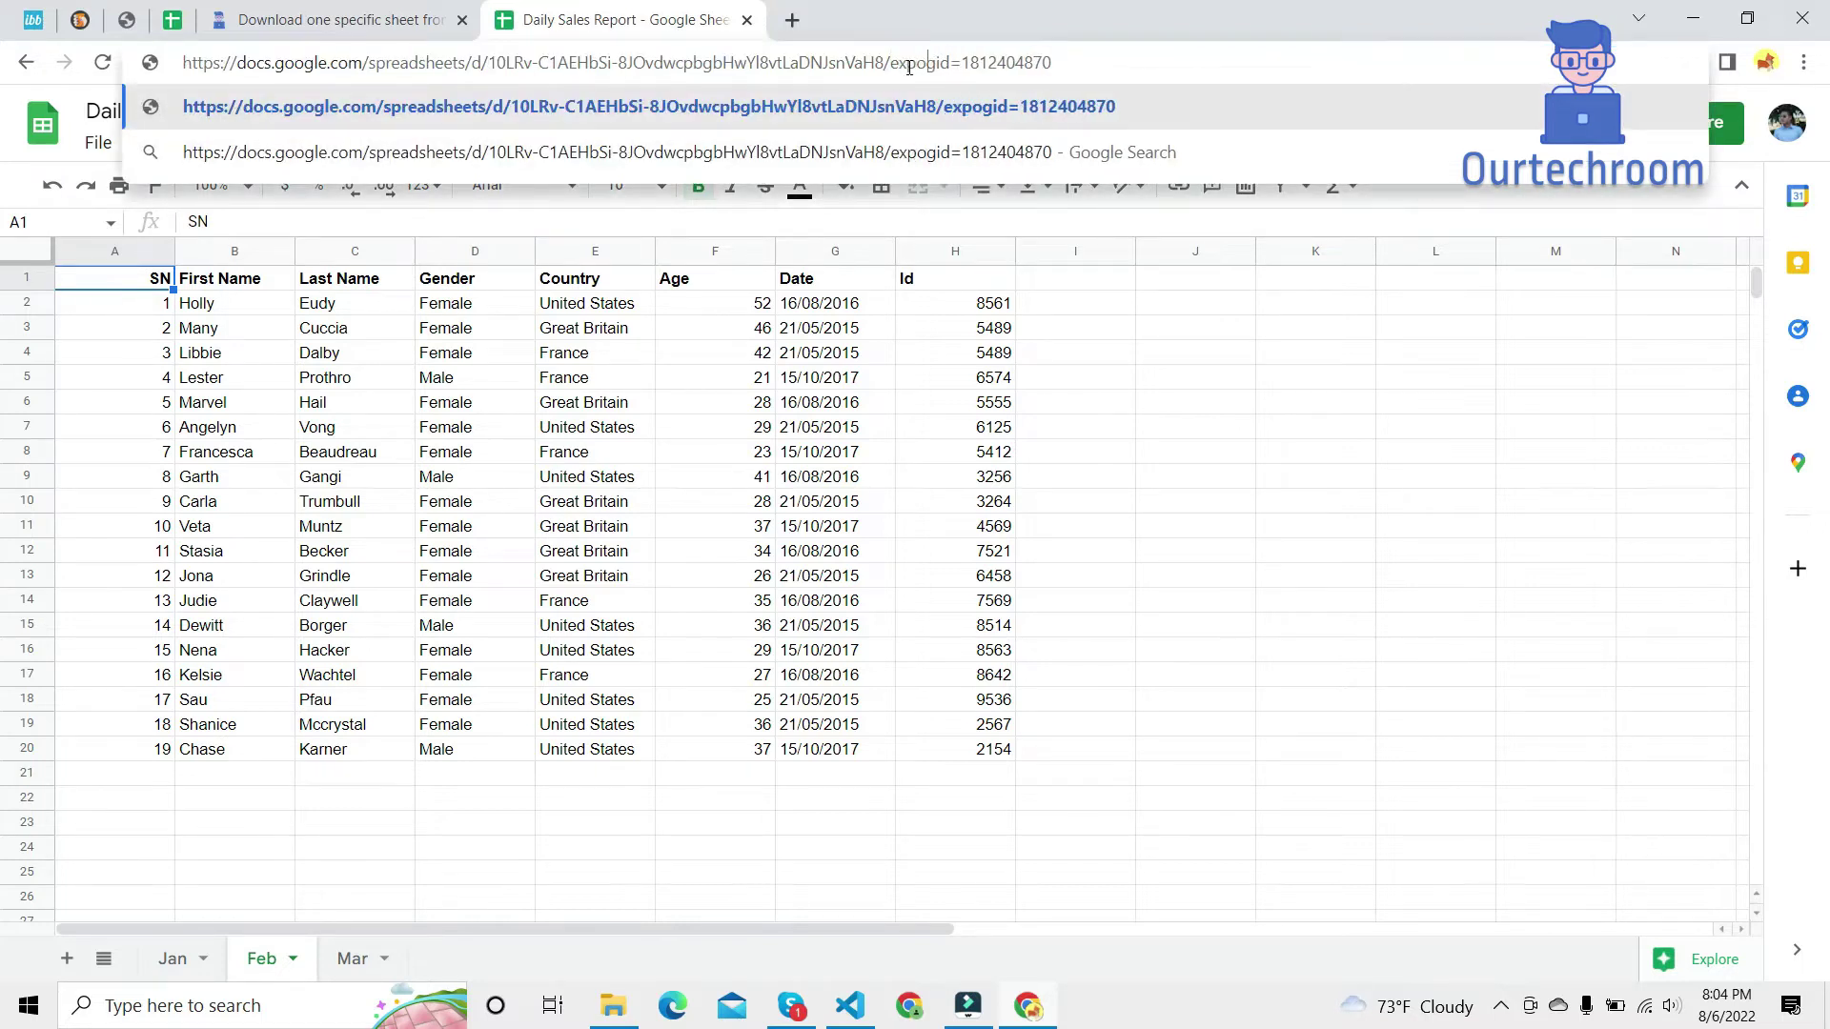
{"action": "type", "text": "rt?format"}
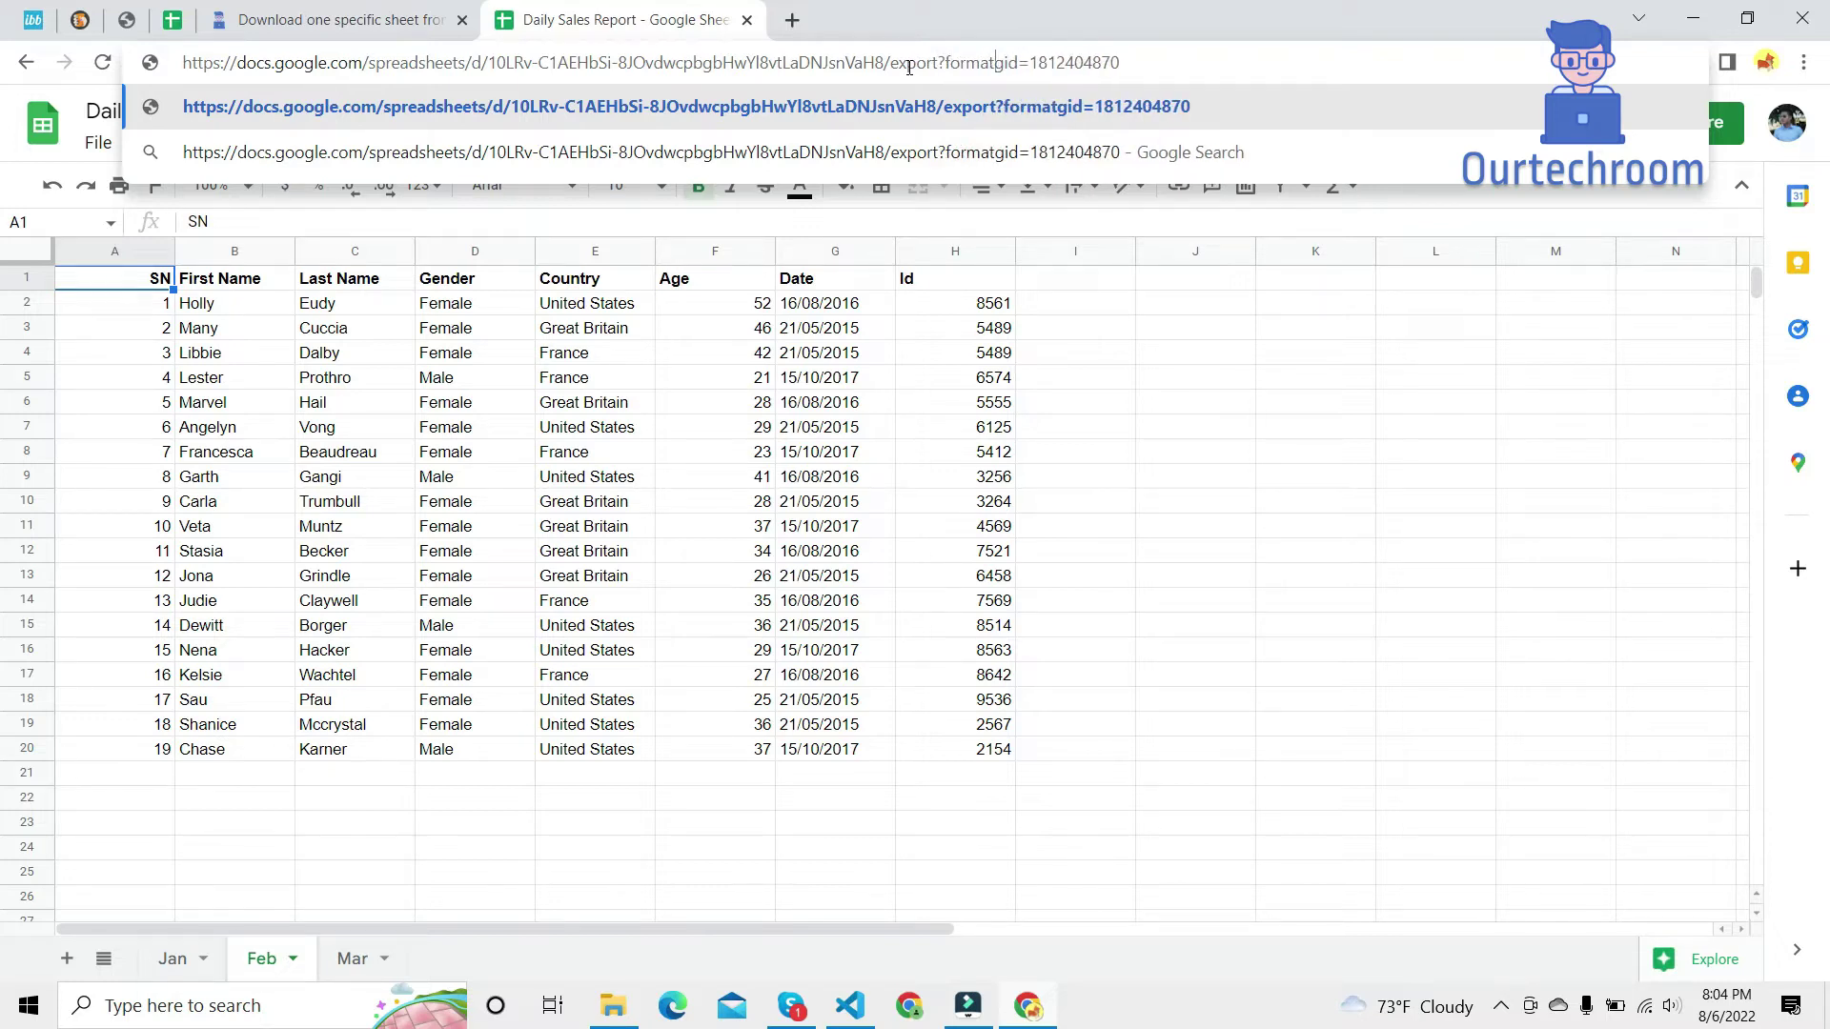
{"action": "type", "text": "=xlsx"}
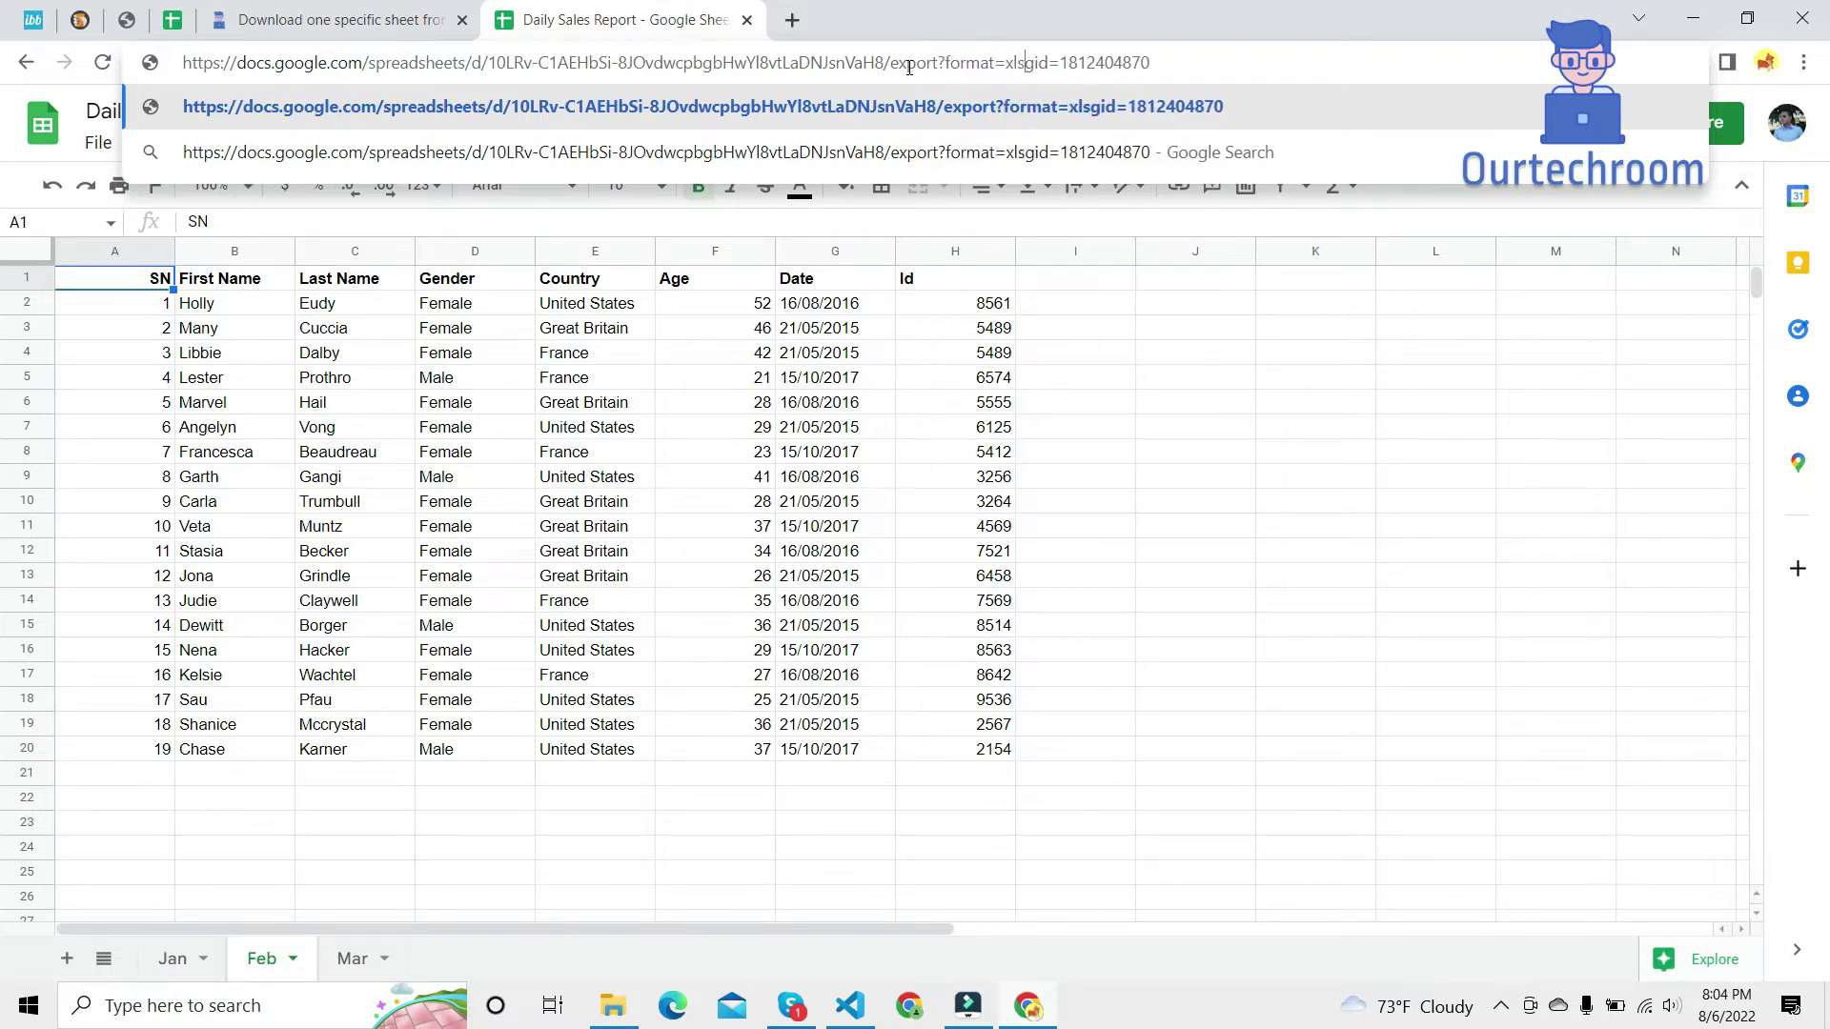
{"action": "type", "text": "&"}
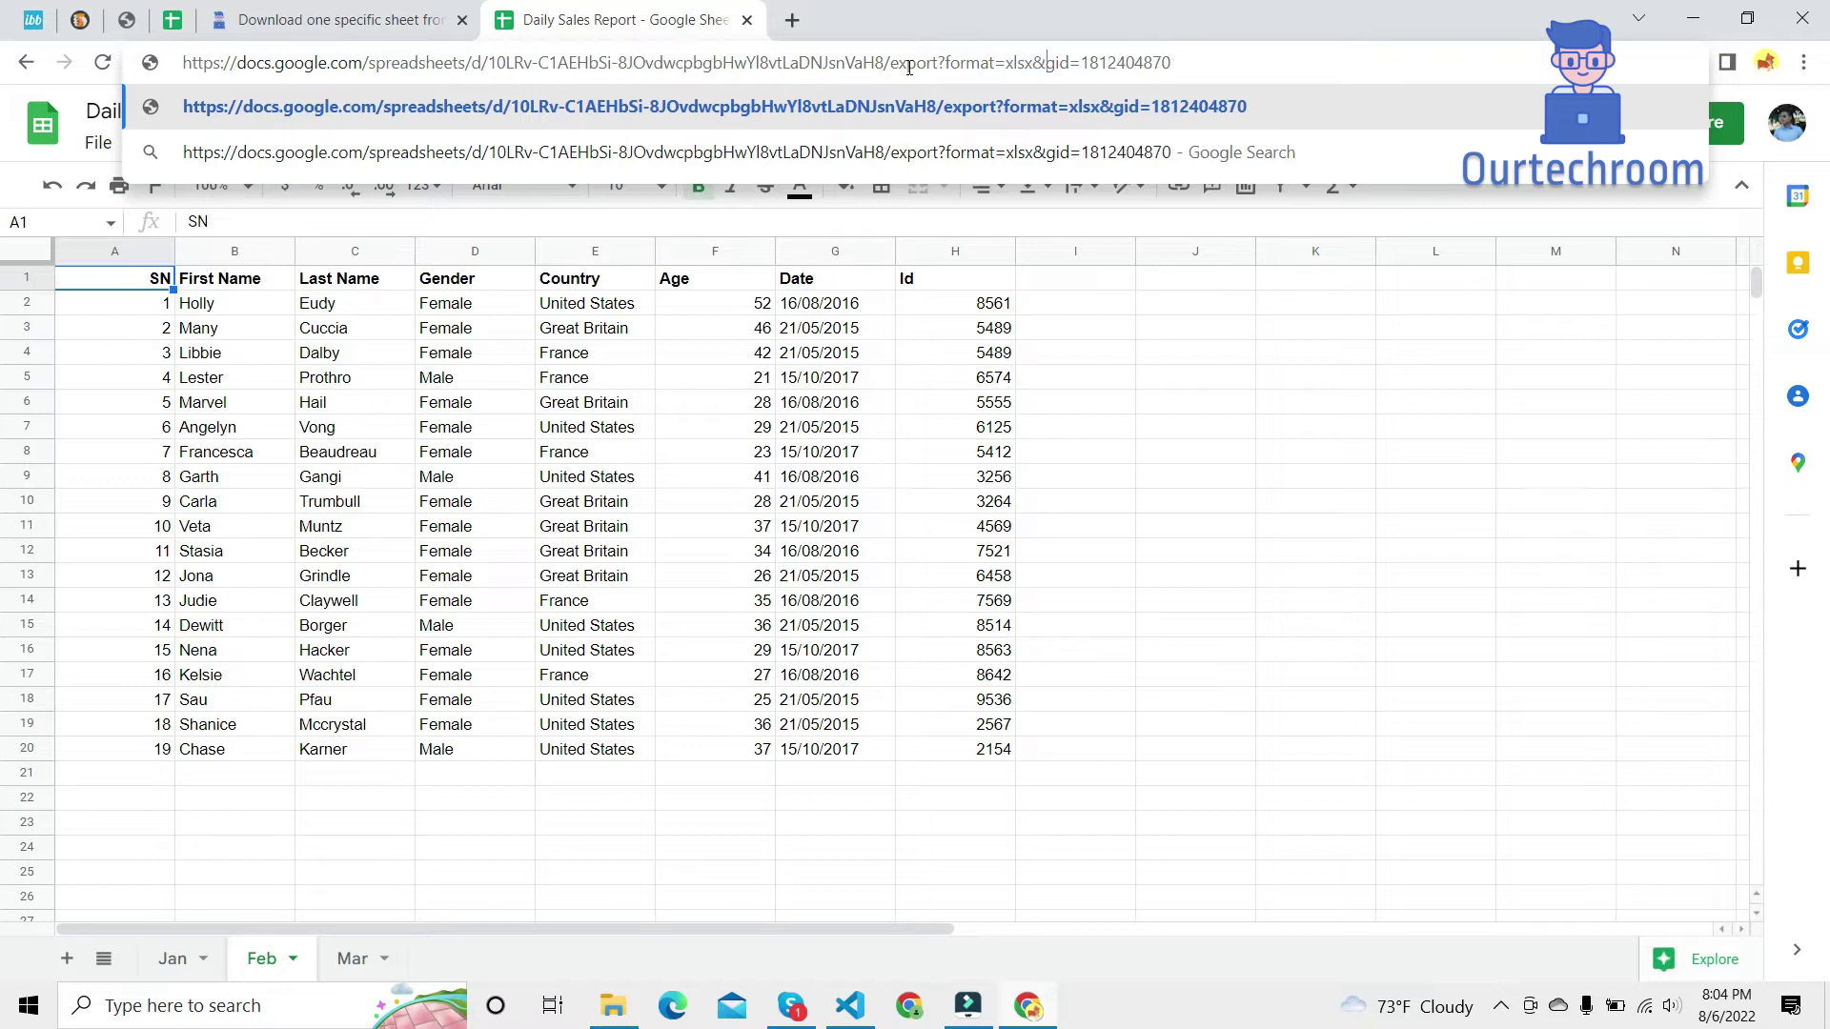
Find the article's instruction for replacing /edit# in the URL and select the text "/export?format=xlsx&".
{"action": "left_click", "coordinate": [359, 15]}
{"action": "key", "text": "ctrl+l"}
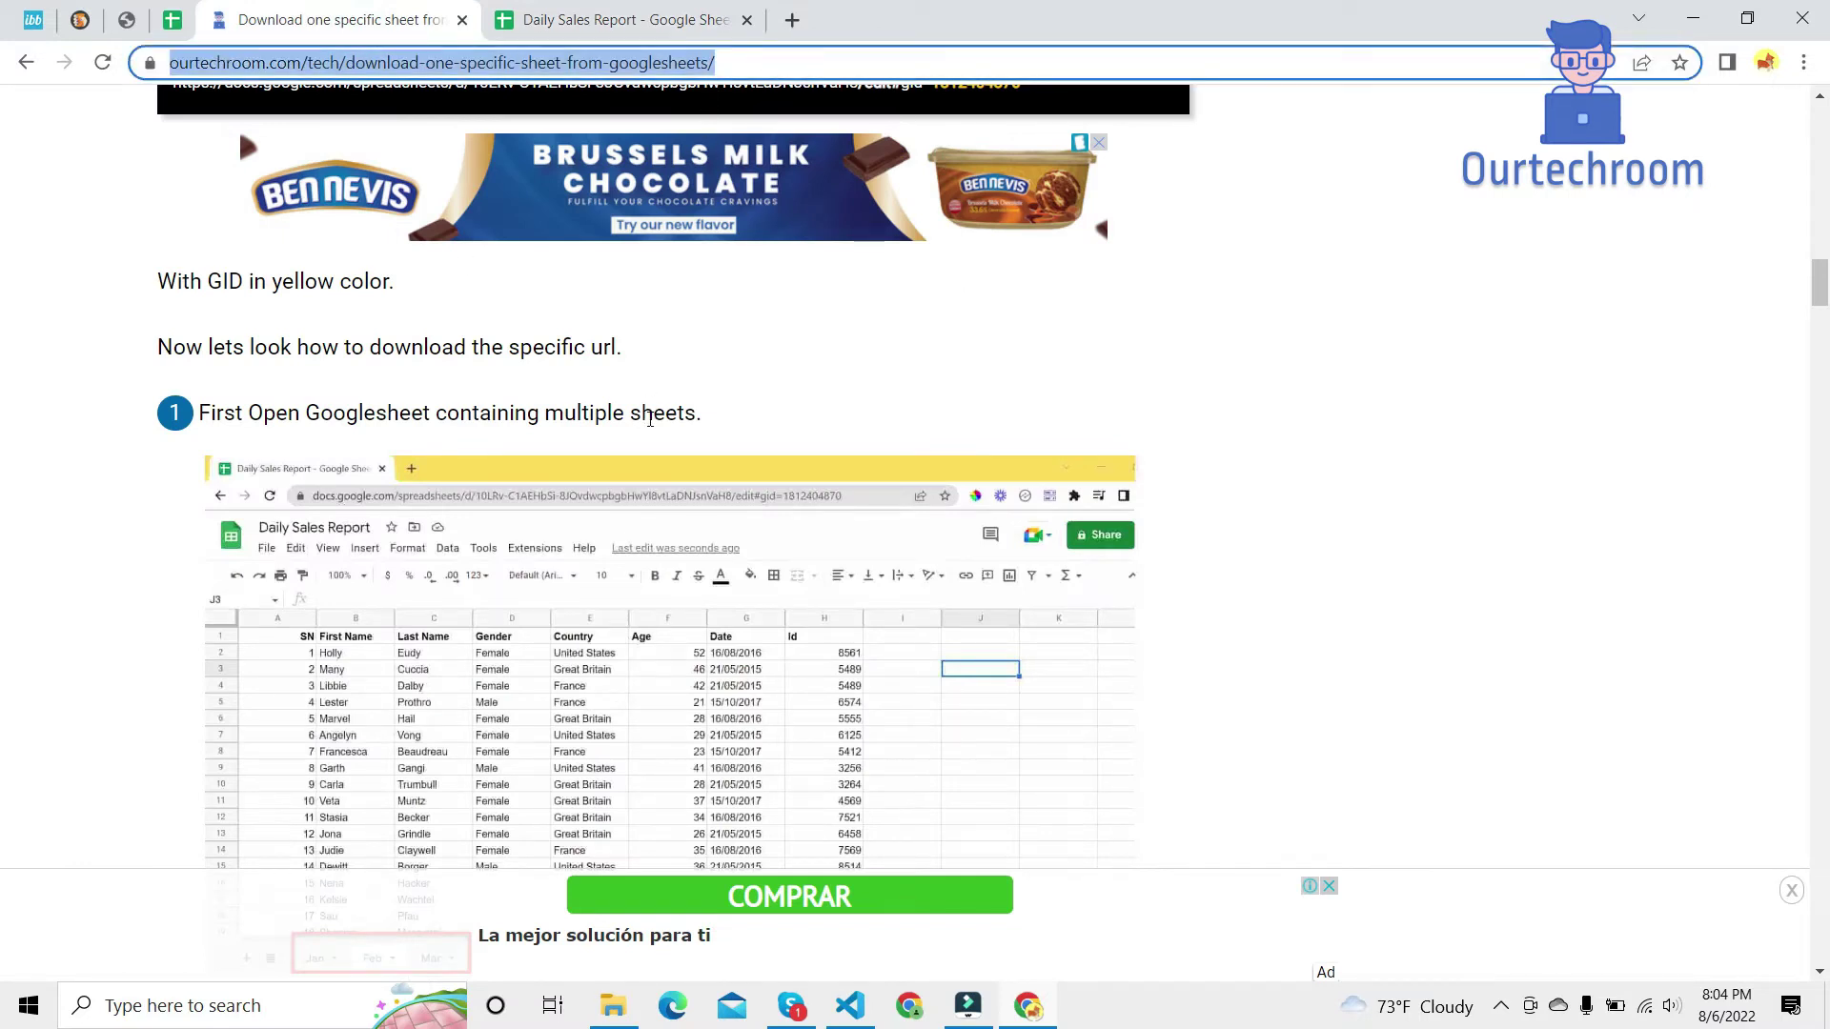
{"action": "scroll", "coordinate": [680, 482], "scroll_direction": "down", "scroll_amount": 8}
{"action": "scroll", "coordinate": [683, 482], "scroll_direction": "down", "scroll_amount": 6}
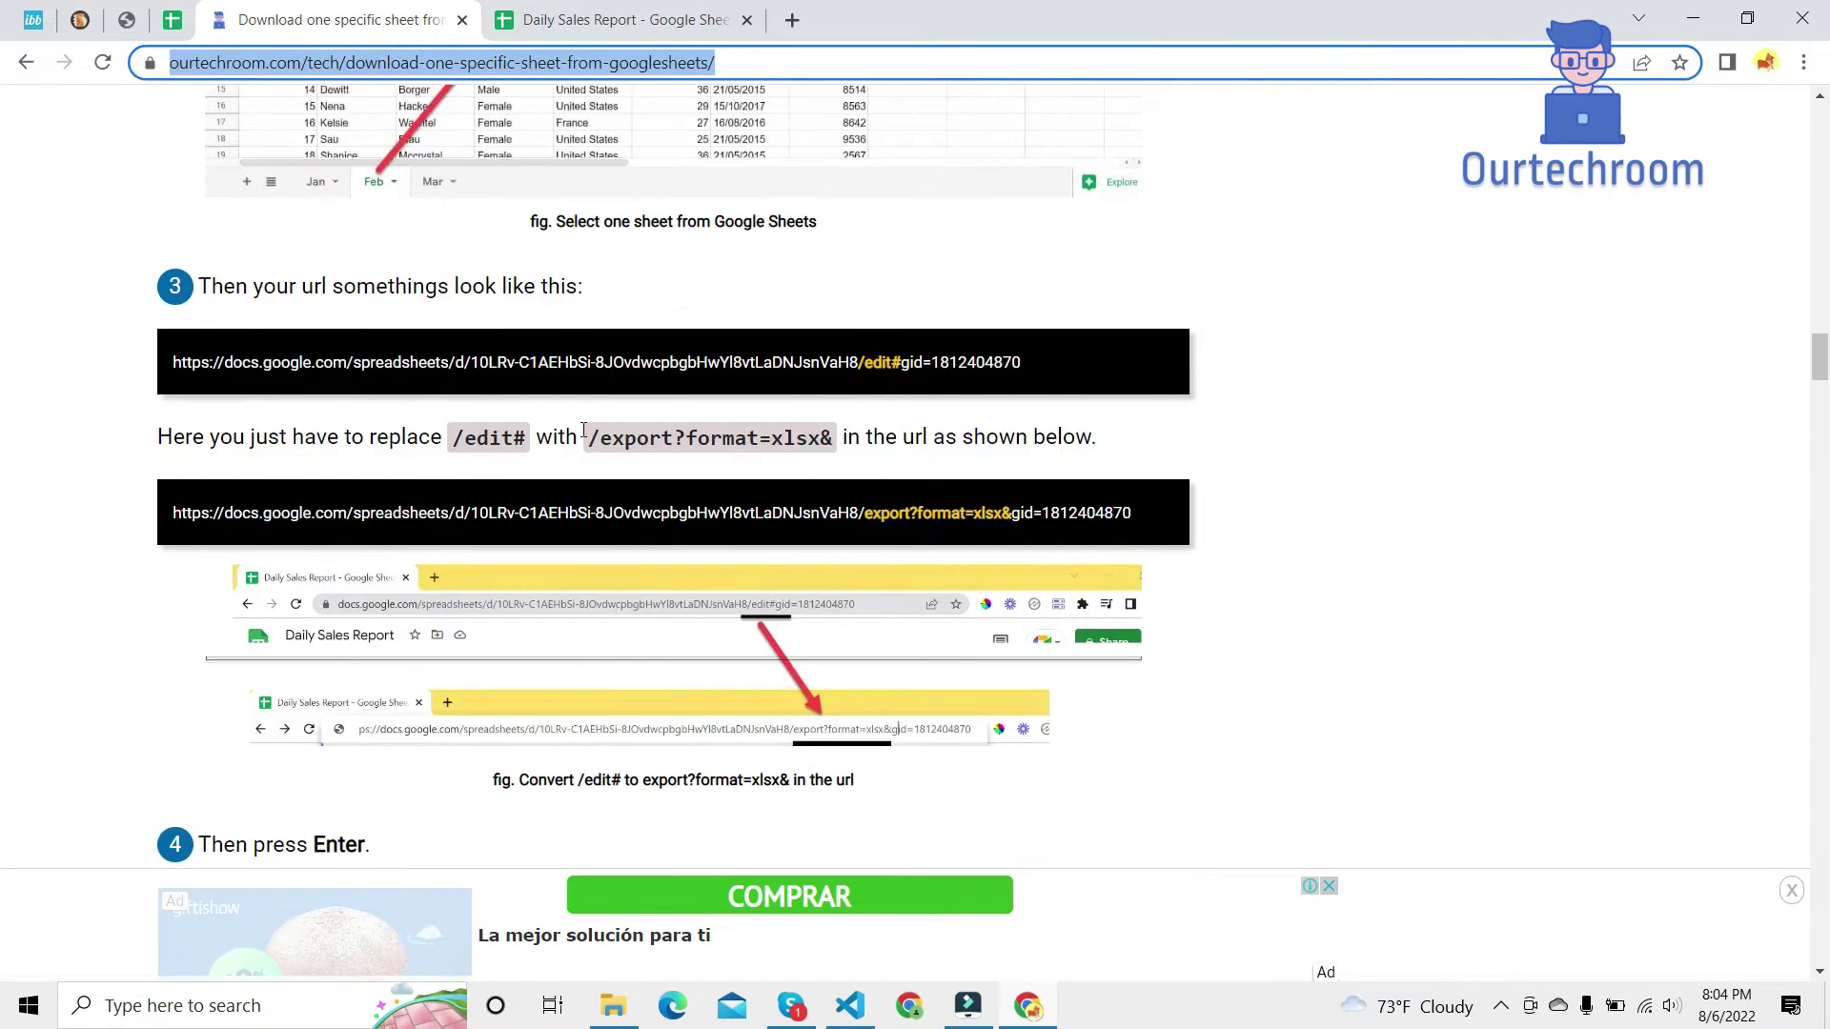
{"action": "left_click_drag", "start_coordinate": [446, 437], "coordinate": [835, 443]}
Return to the Daily Sales Report and load the edited URL to download the Feb sheet as xlsx.
{"action": "left_click", "coordinate": [634, 21]}
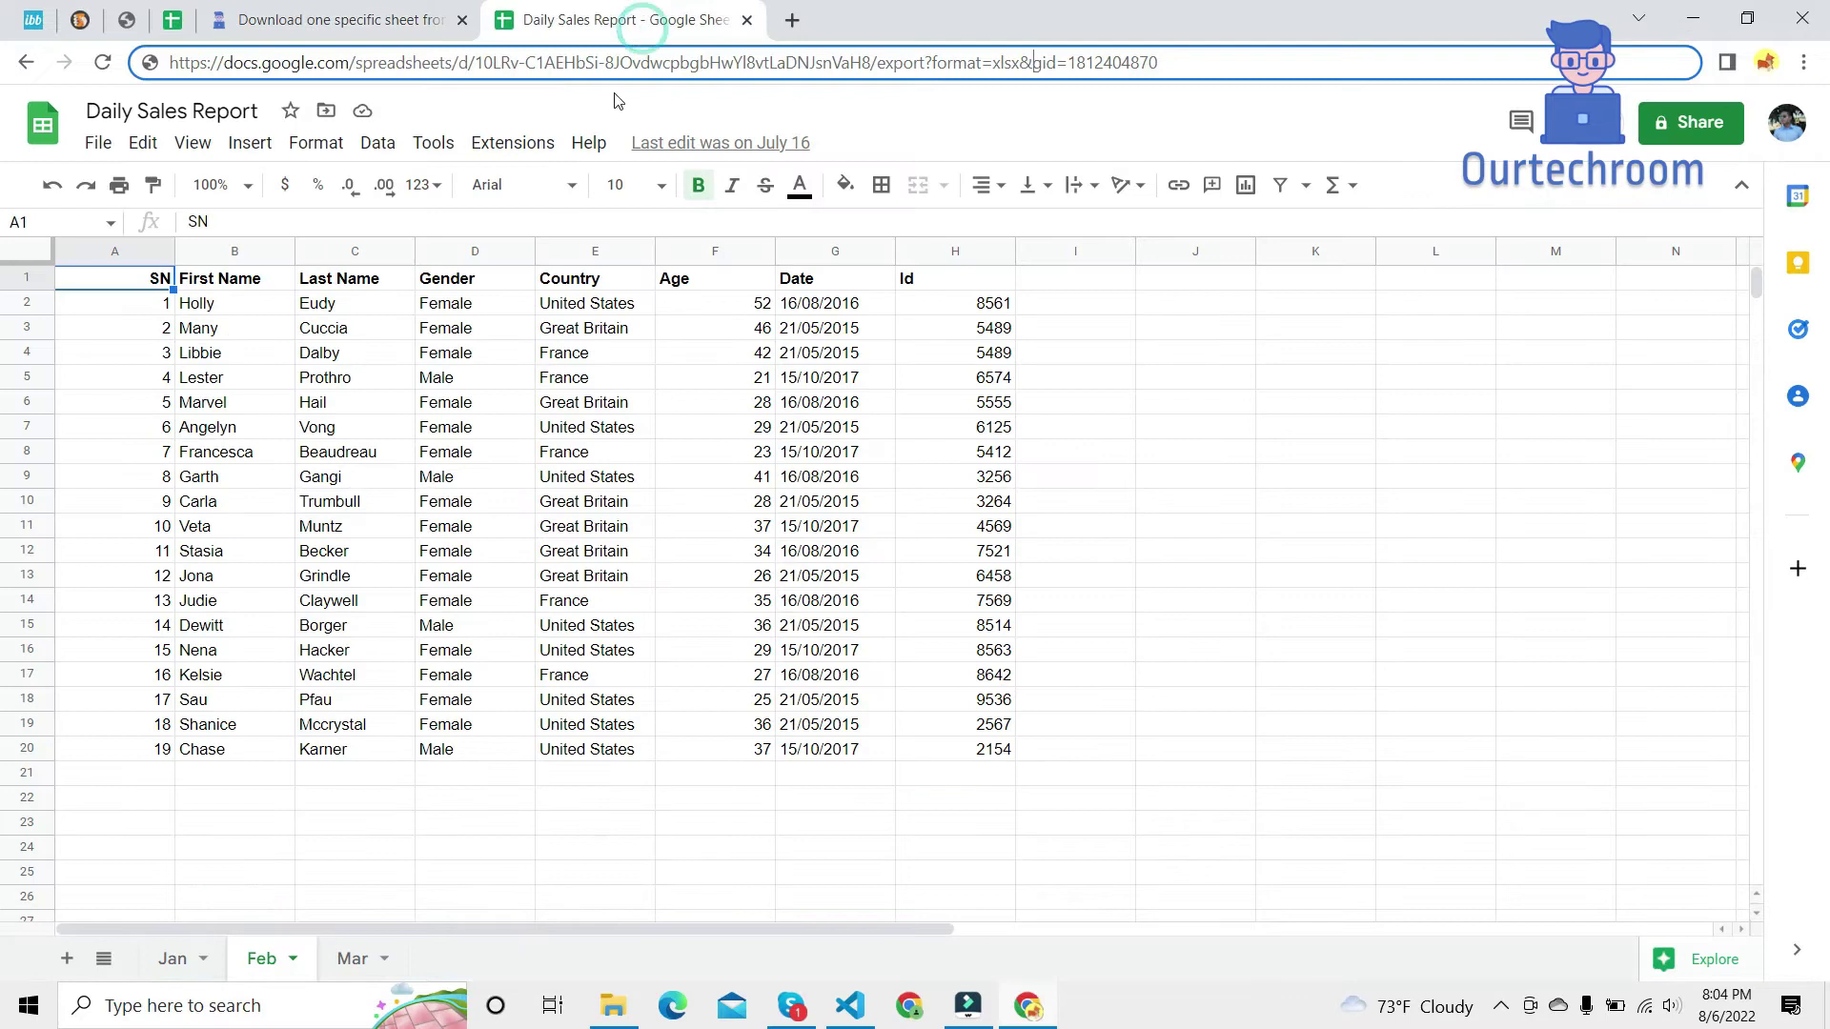
{"action": "left_click", "coordinate": [1181, 63]}
{"action": "key", "text": "Return"}
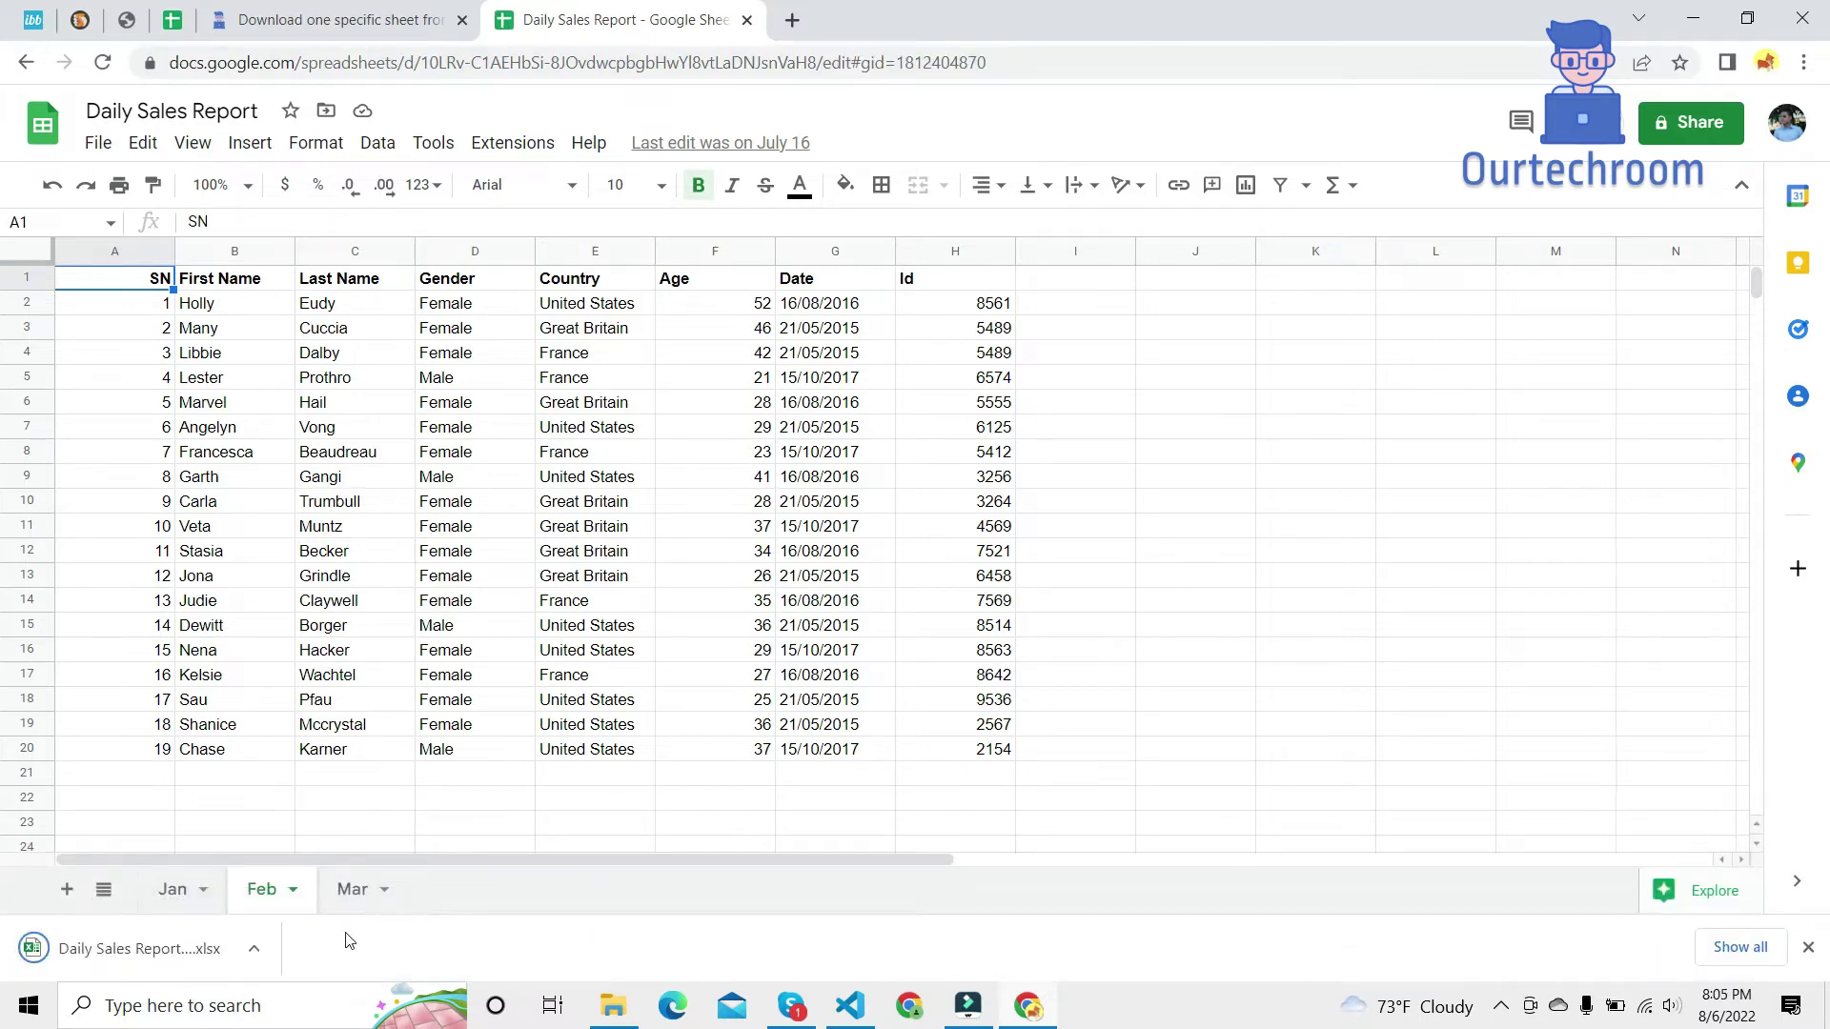
Open the downloaded Daily Sales Report - Feb.xlsx from its folder in Excel to check it, and put both windows away.
{"action": "left_click", "coordinate": [253, 948]}
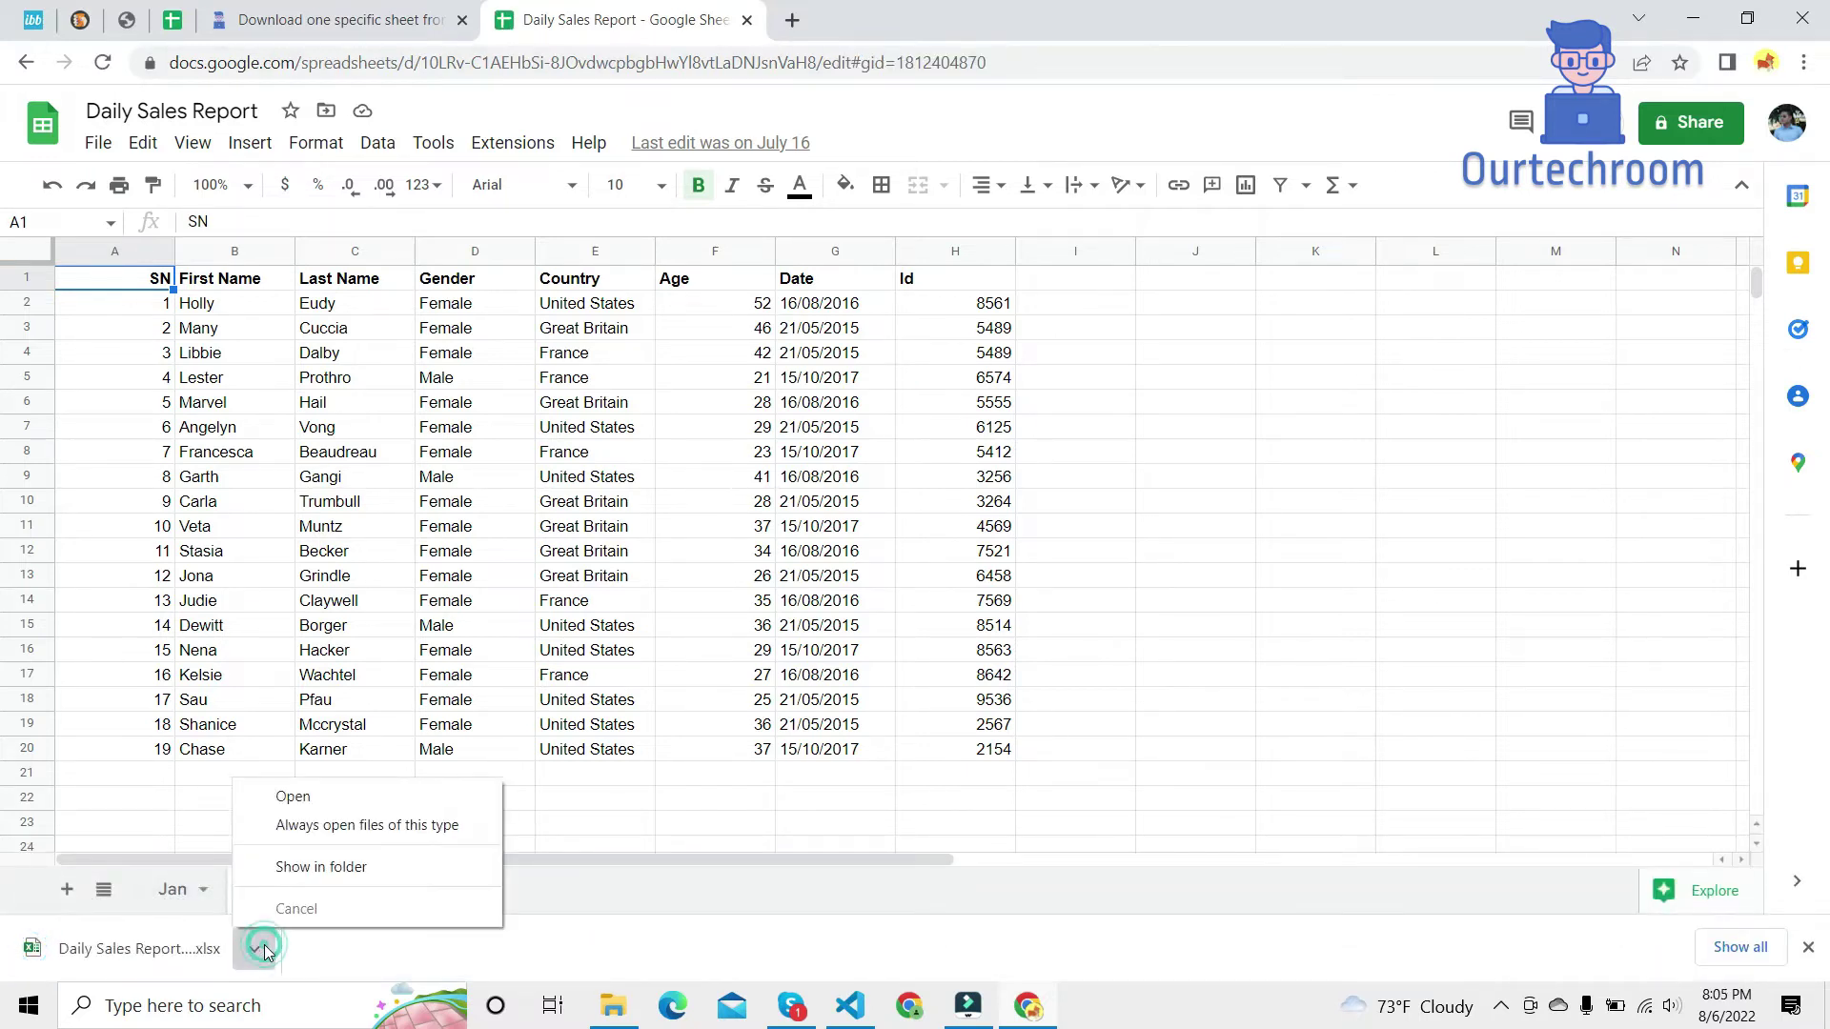
{"action": "left_click", "coordinate": [350, 867]}
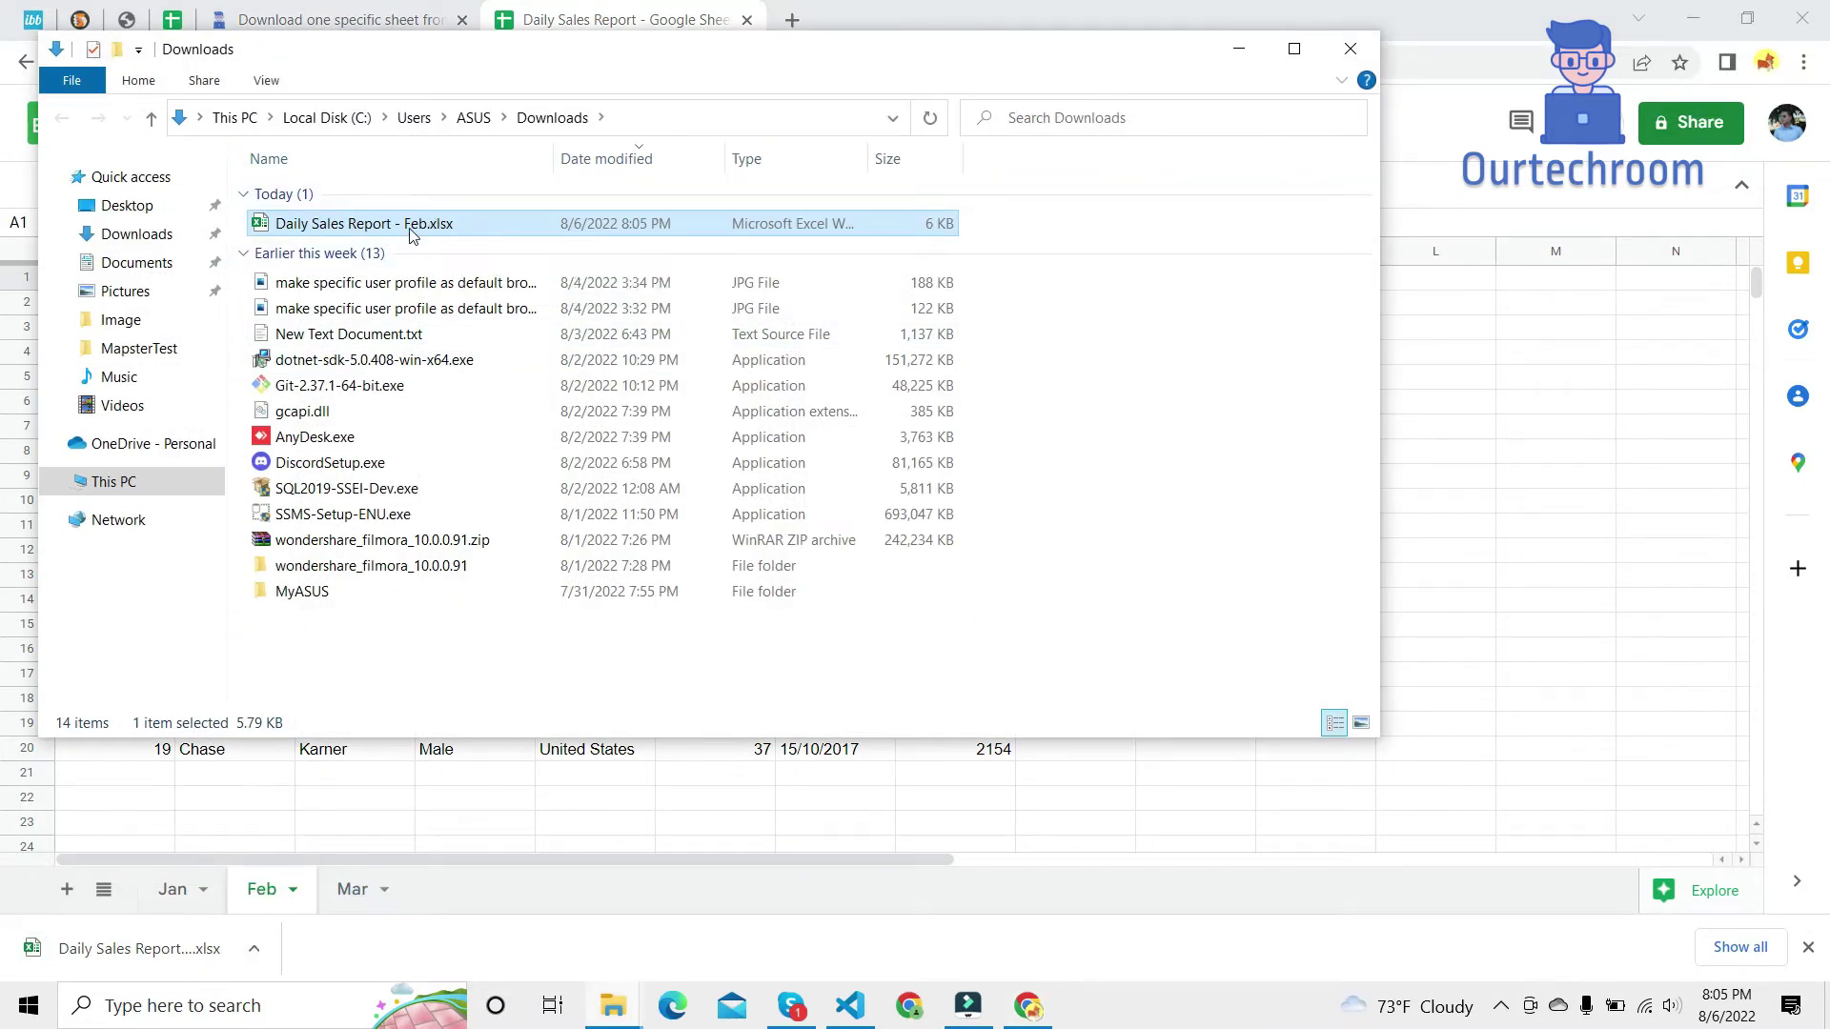
{"action": "double_click", "coordinate": [440, 226]}
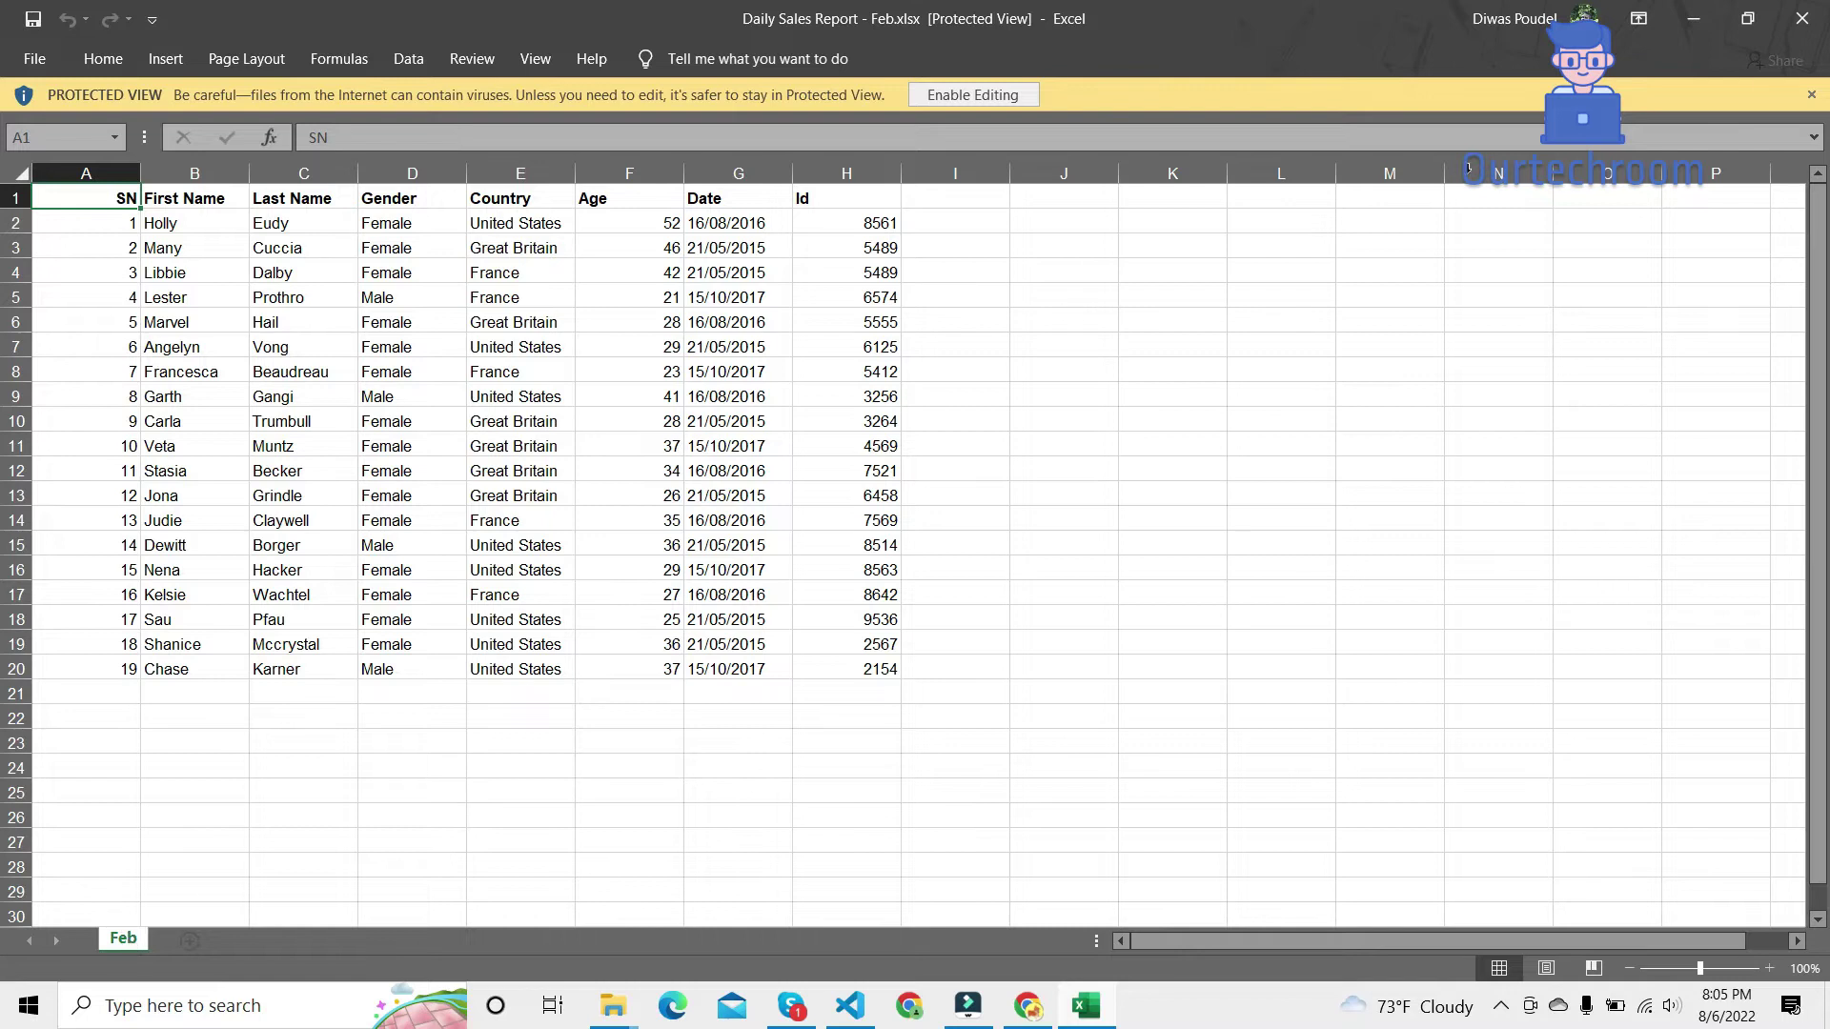
{"action": "left_click", "coordinate": [1806, 17]}
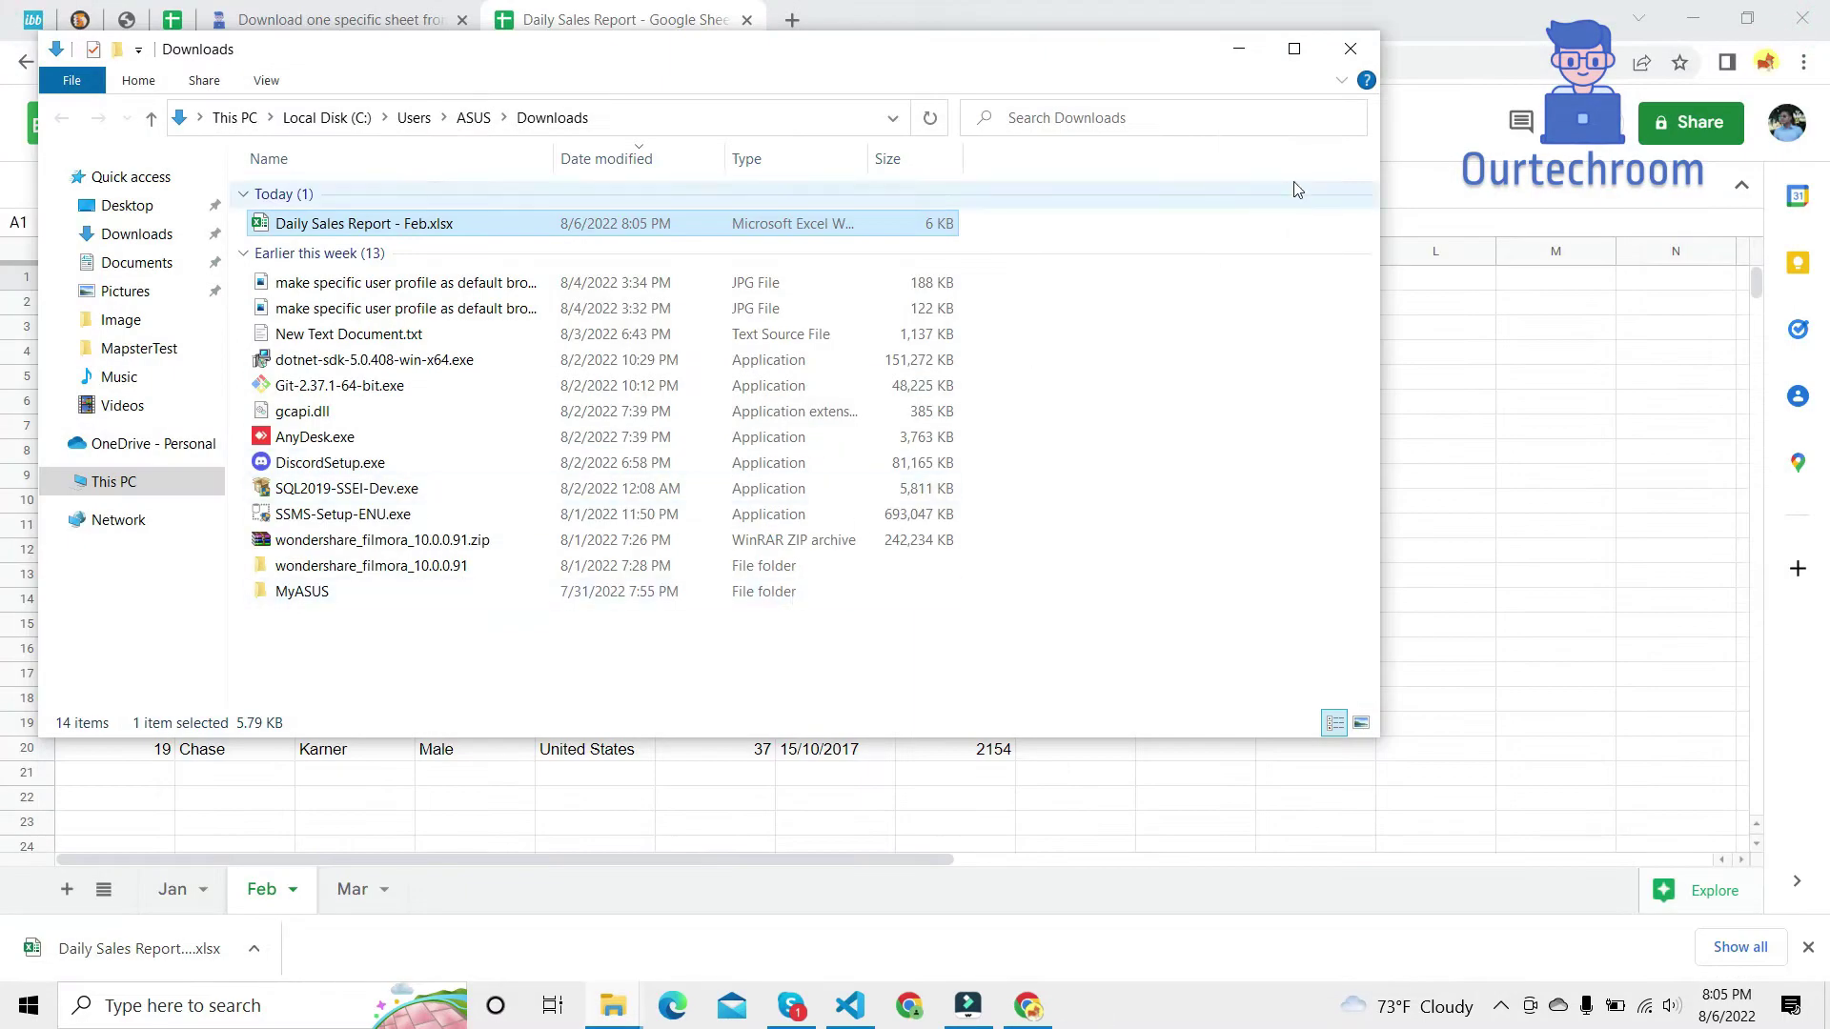
{"action": "left_click", "coordinate": [1228, 56]}
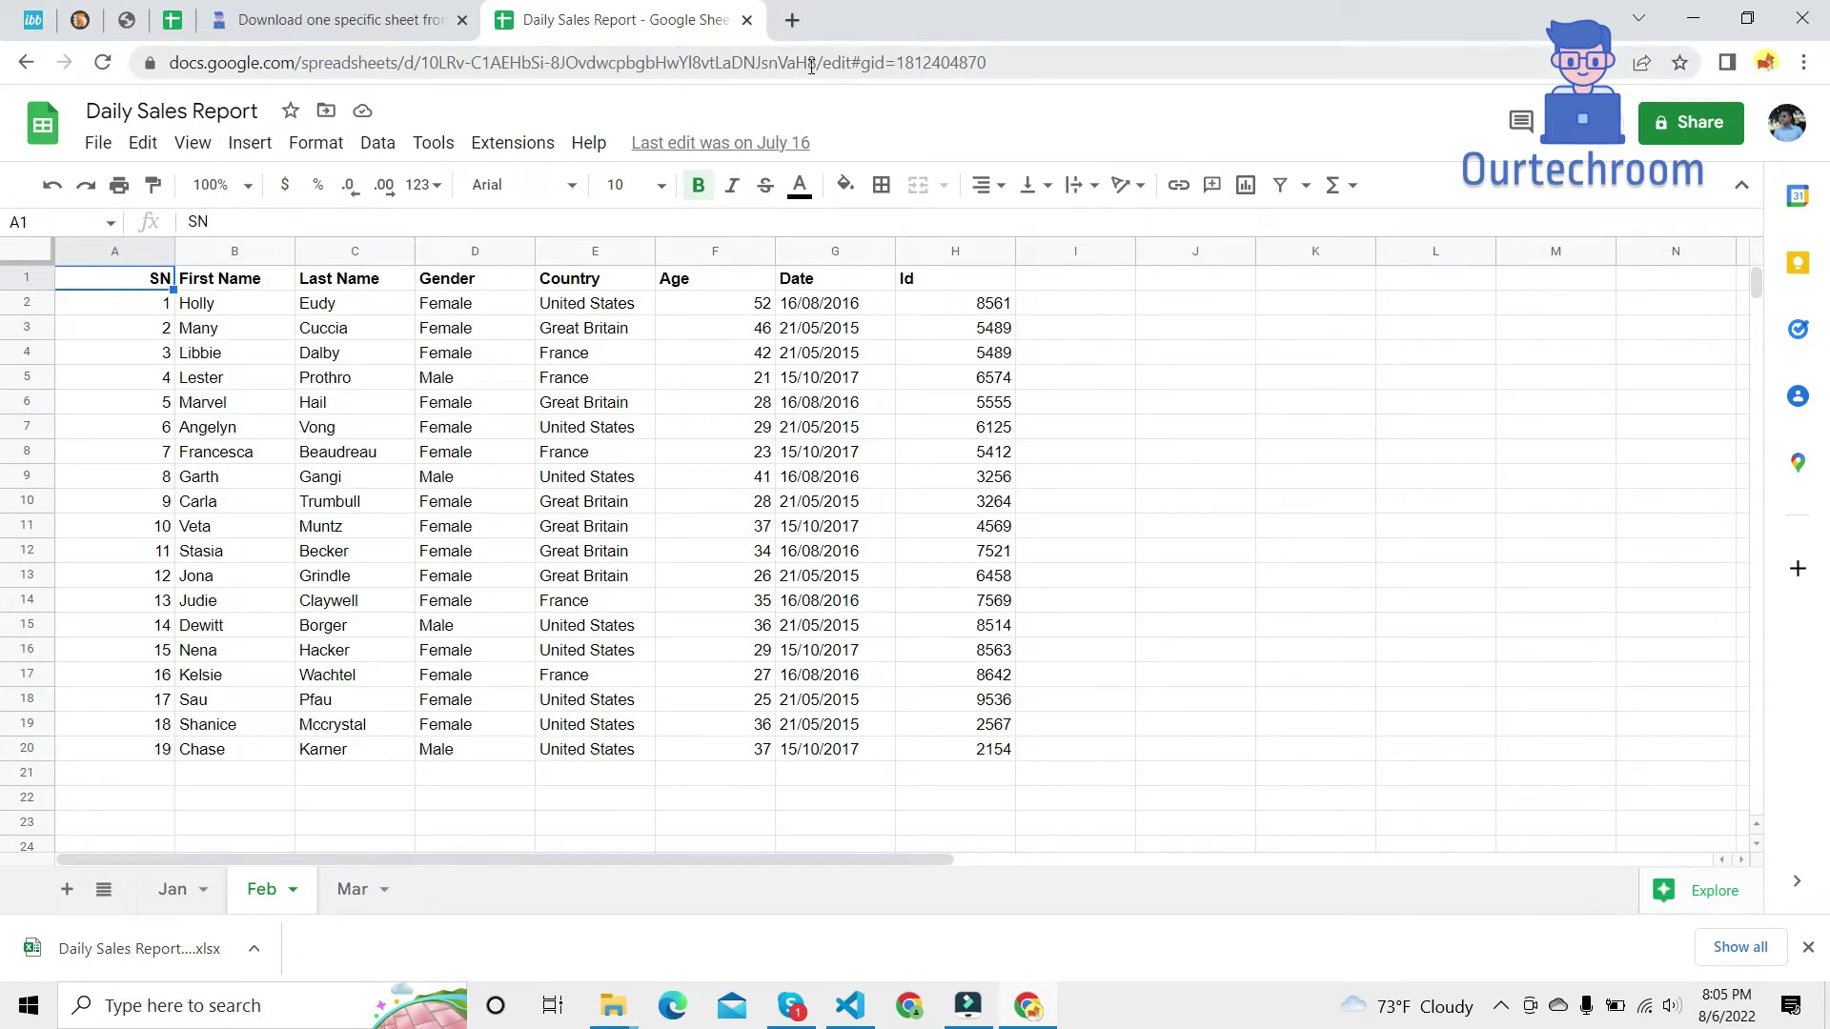
Review the web article's instructions for exporting the sheet in PDF format and return to the spreadsheet.
{"action": "left_click", "coordinate": [339, 20]}
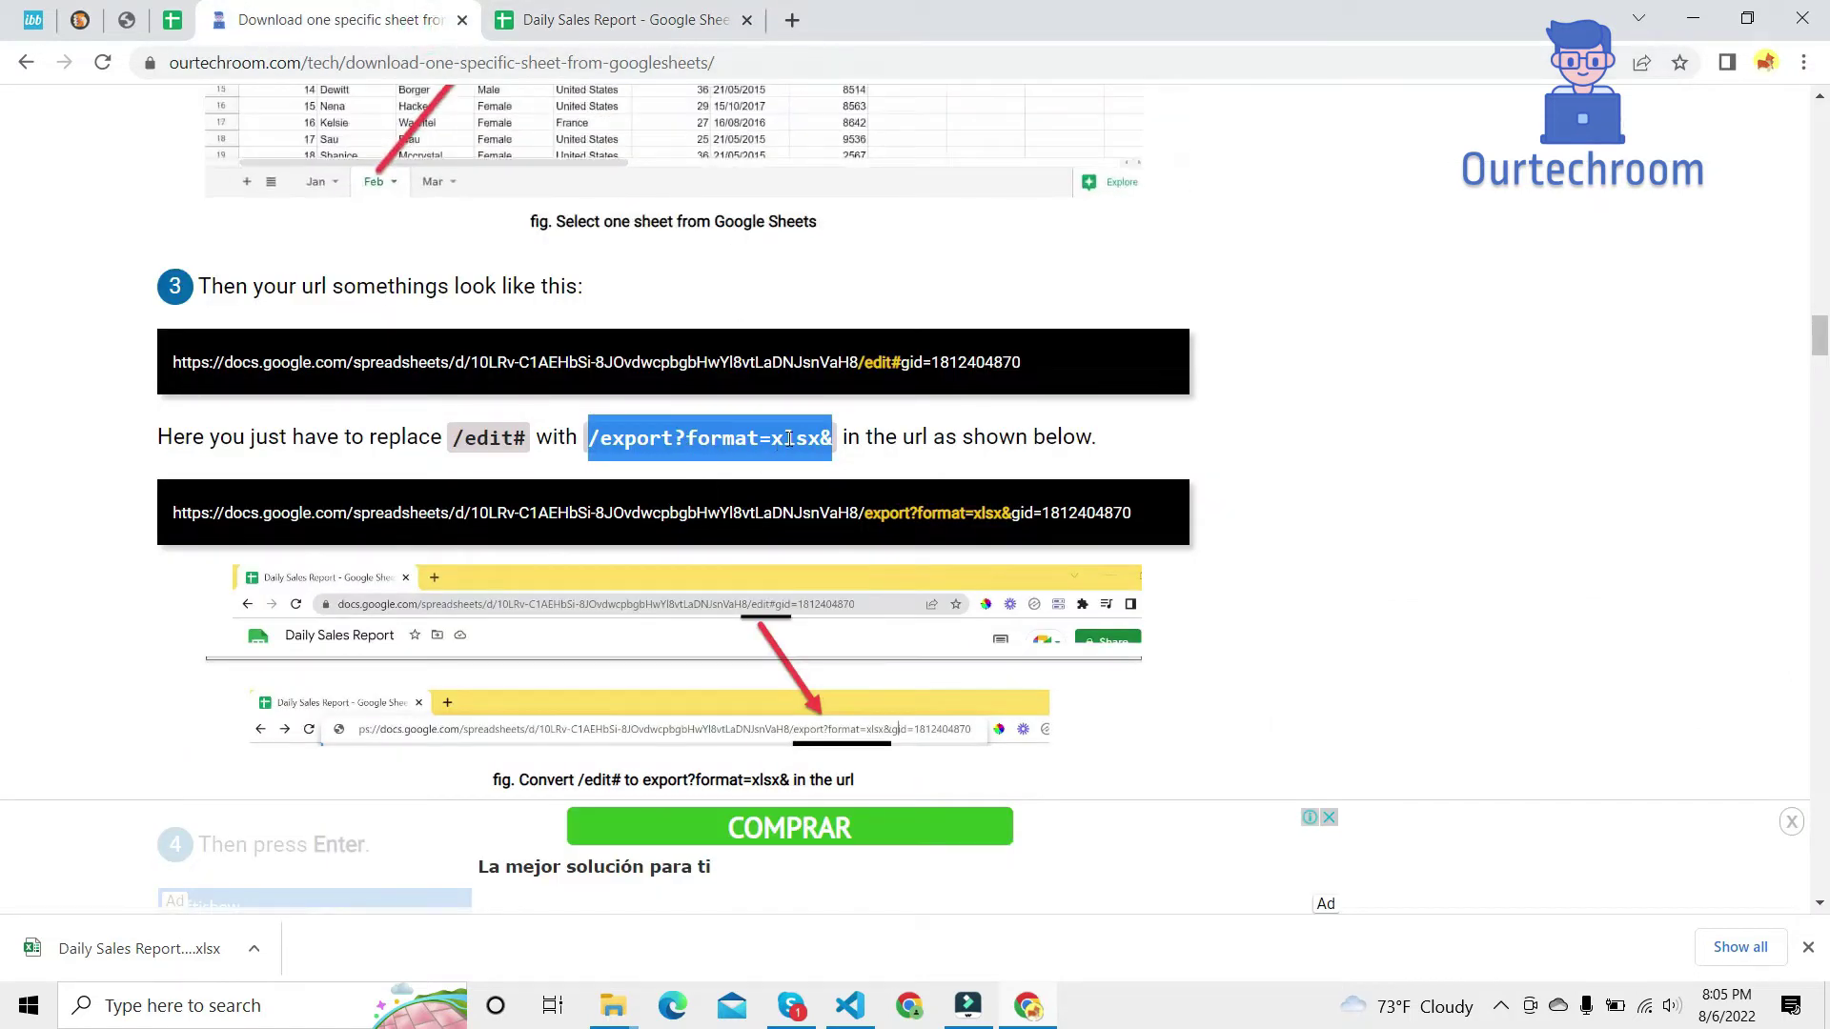
{"action": "scroll", "coordinate": [707, 579], "scroll_direction": "down", "scroll_amount": 5}
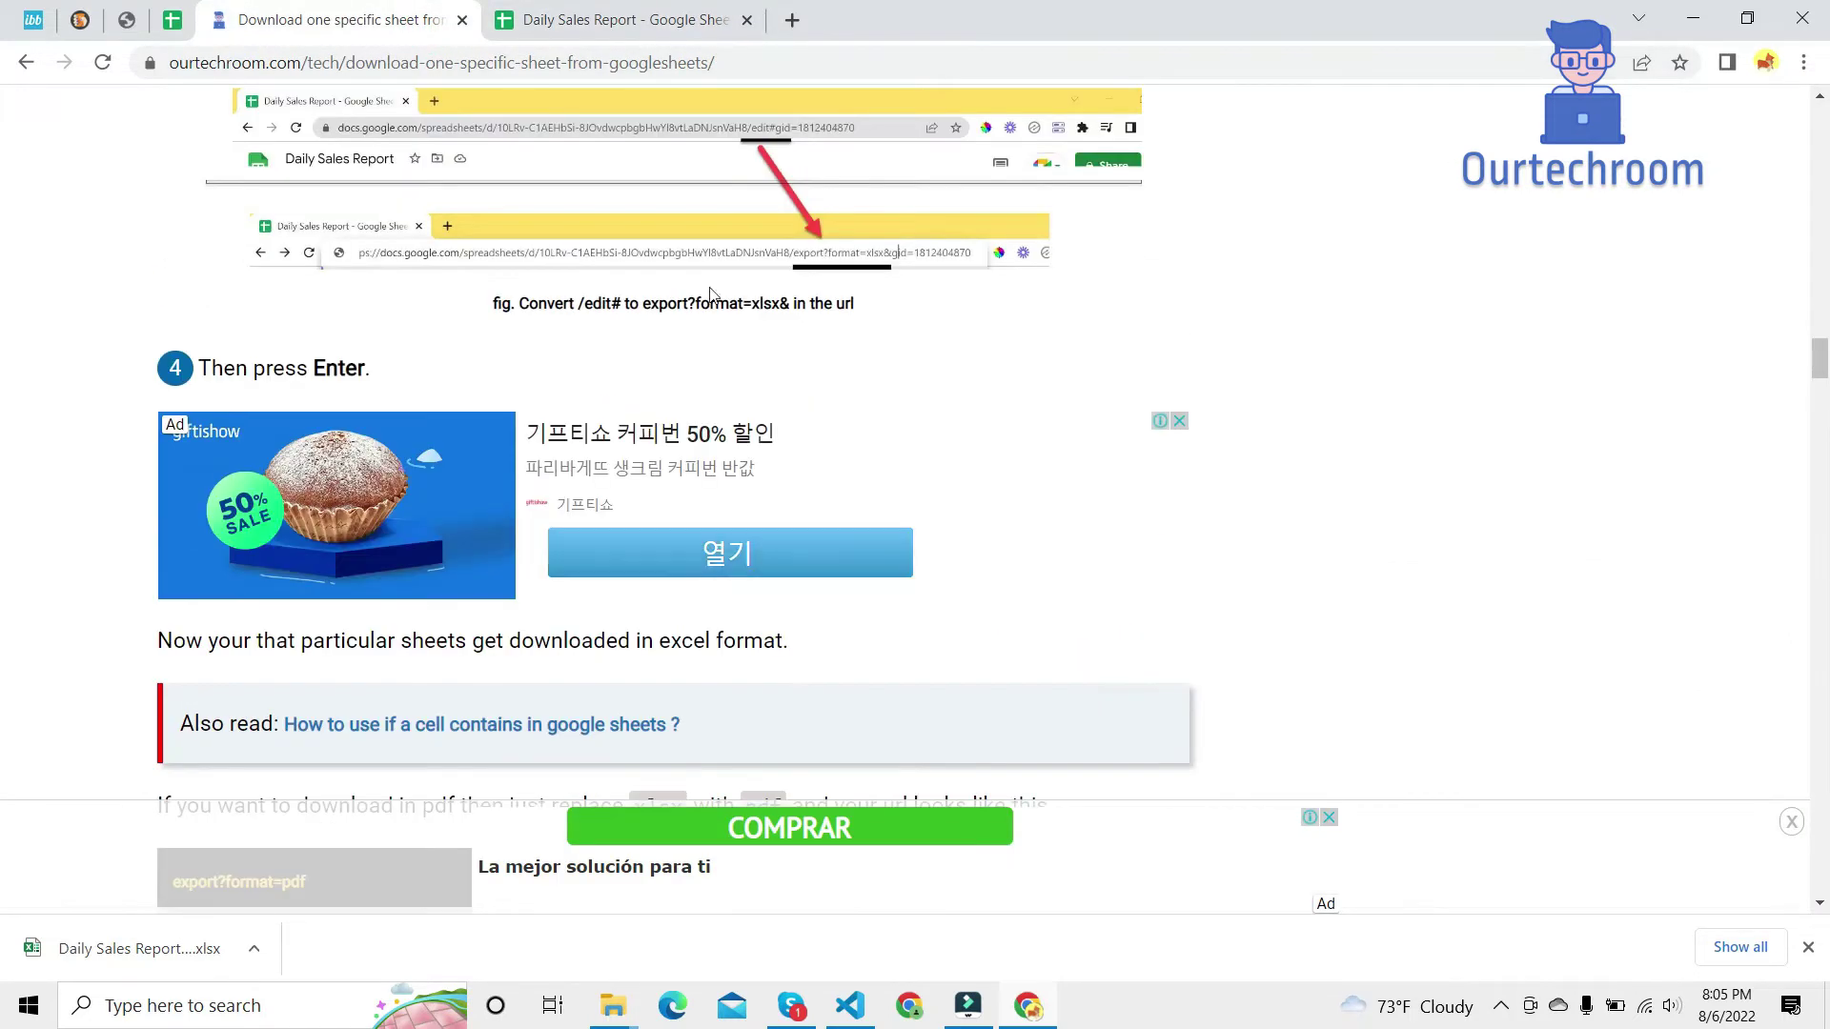
{"action": "left_click", "coordinate": [601, 12]}
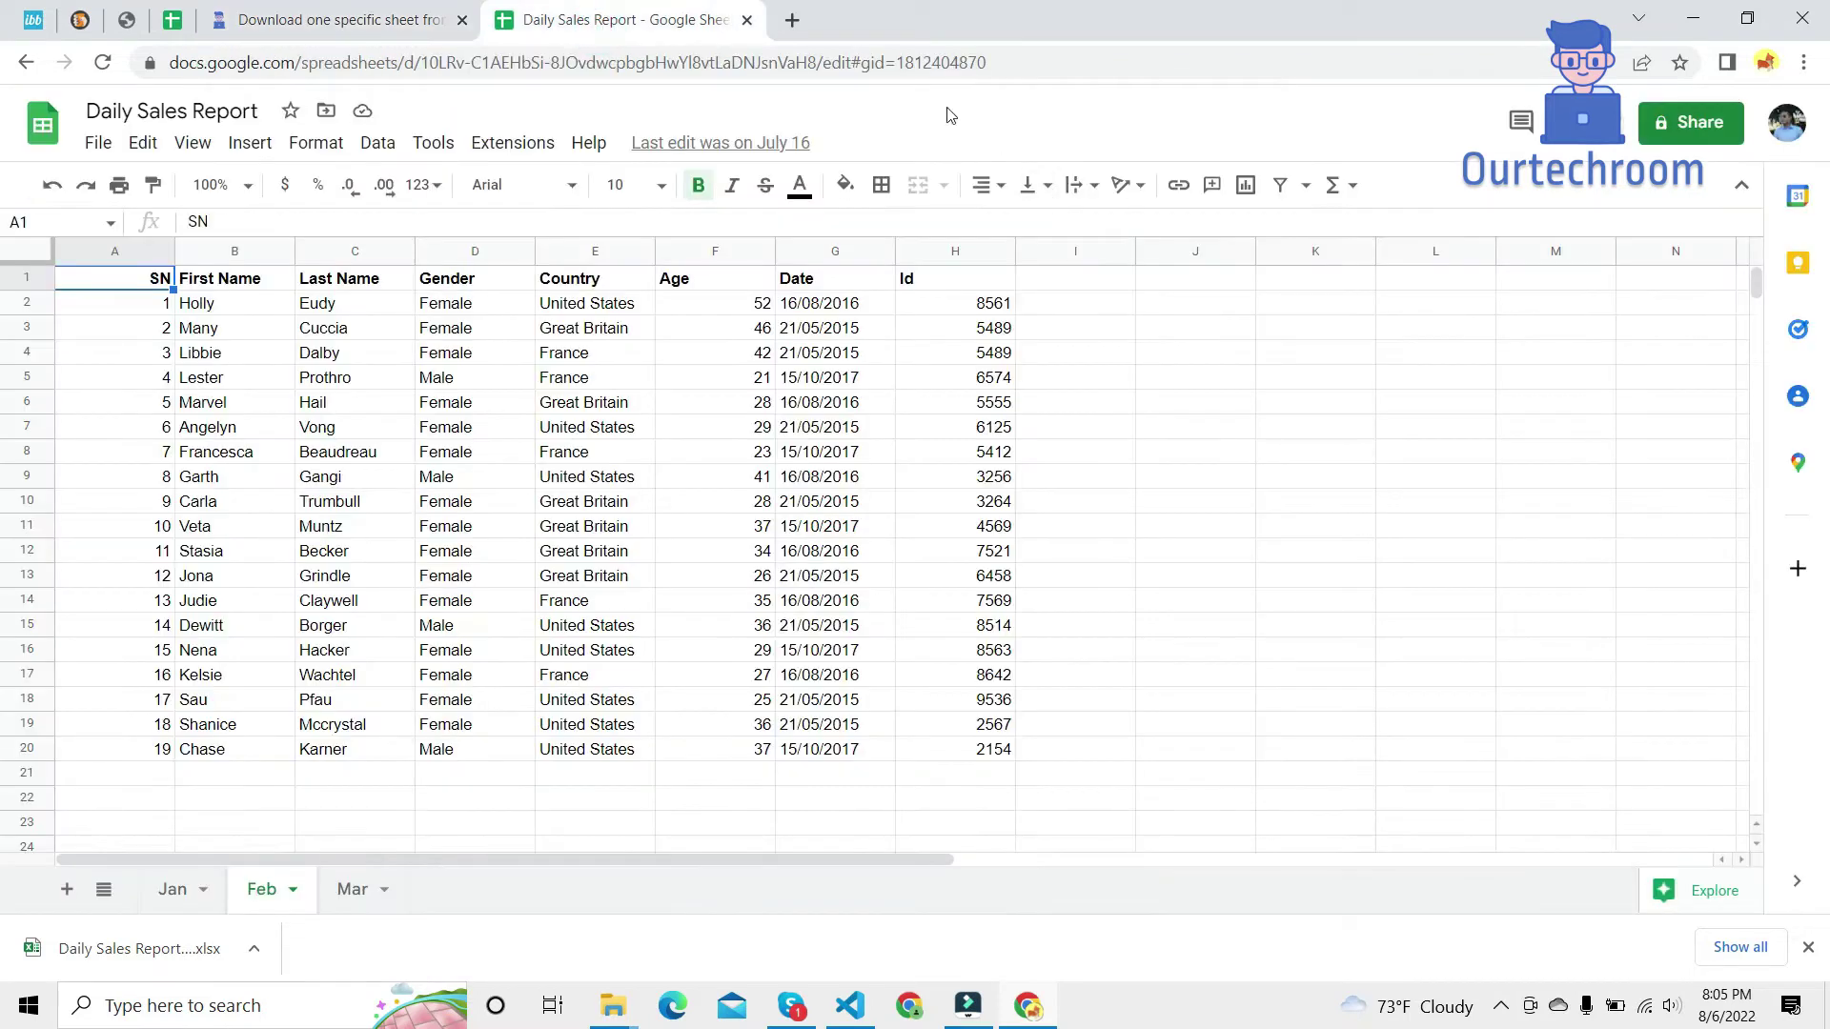
Download the Feb sheet as a PDF by replacing edit# in its URL with export?format=pdf&, and open the downloaded file.
{"action": "left_click", "coordinate": [851, 60]}
{"action": "left_click_drag", "start_coordinate": [825, 62], "coordinate": [863, 62]}
{"action": "type", "text": "/export?format=xlsx&"}
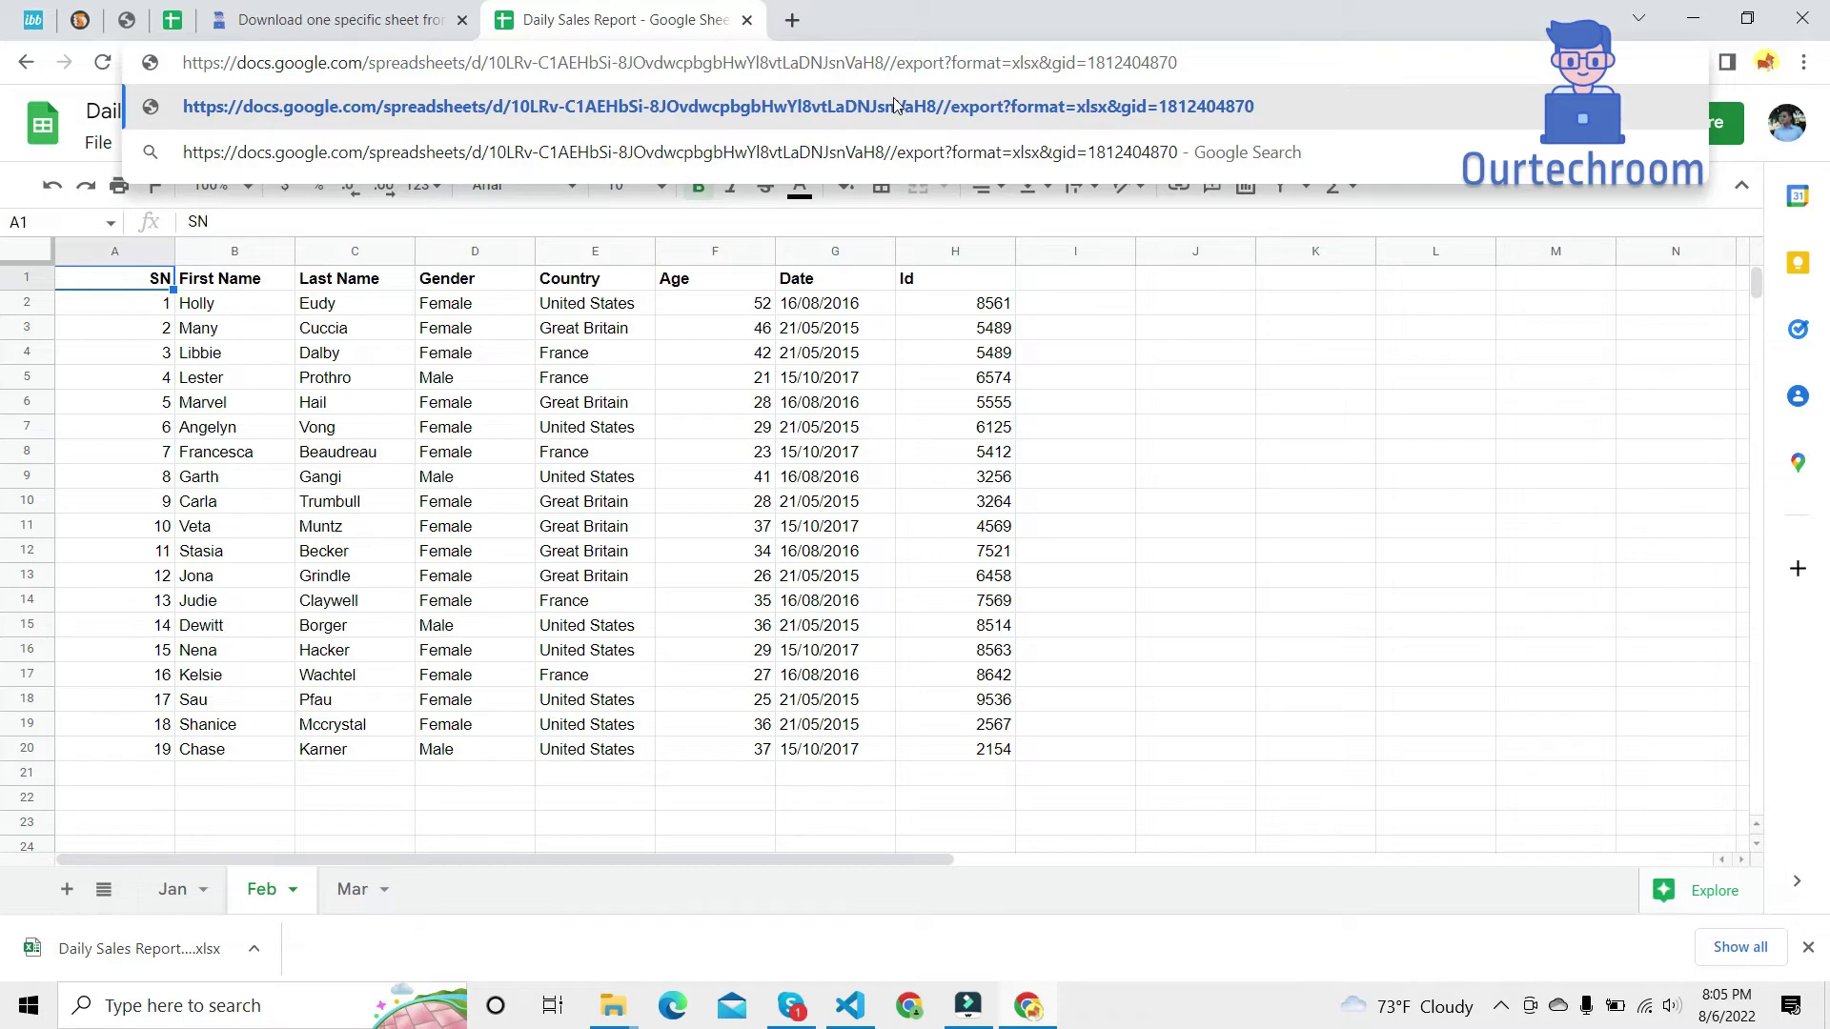
{"action": "key", "text": "BackSpace"}
{"action": "key", "text": "BackSpace"}
{"action": "key", "text": "BackSpace"}
{"action": "key", "text": "BackSpace"}
{"action": "type", "text": "pdf"}
{"action": "key", "text": "Return"}
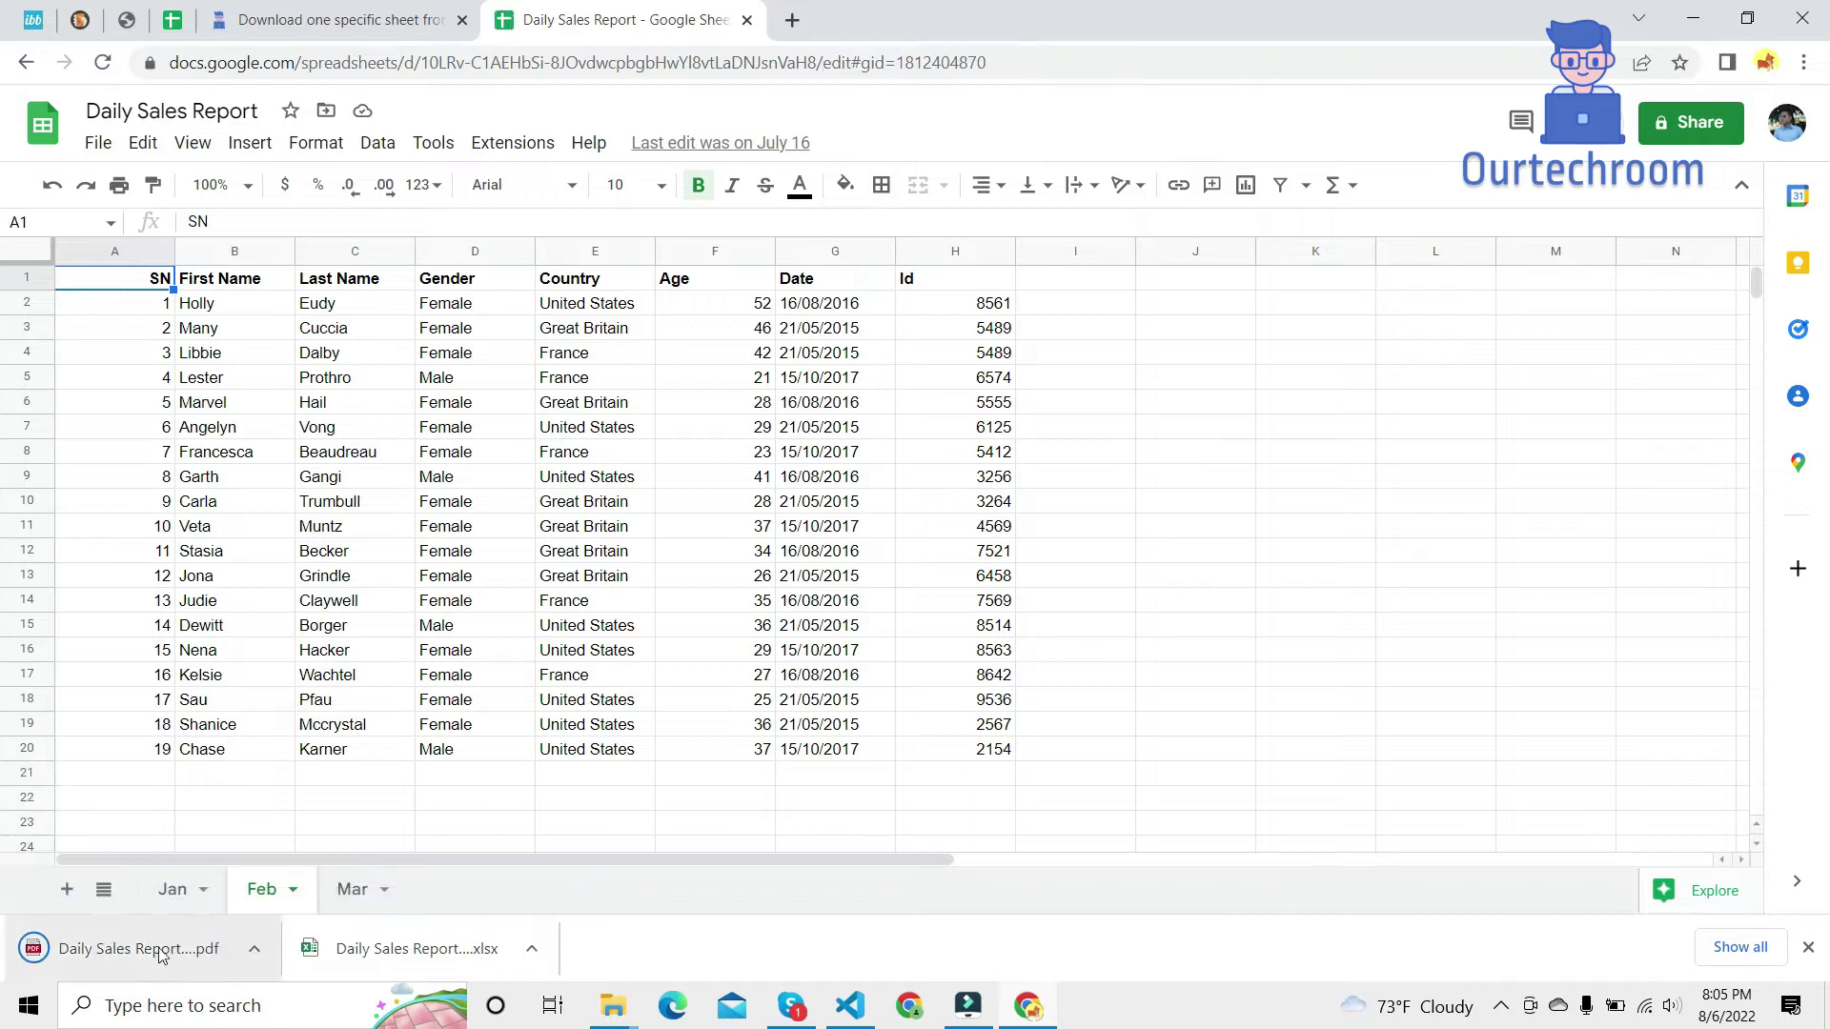
{"action": "left_click", "coordinate": [190, 948]}
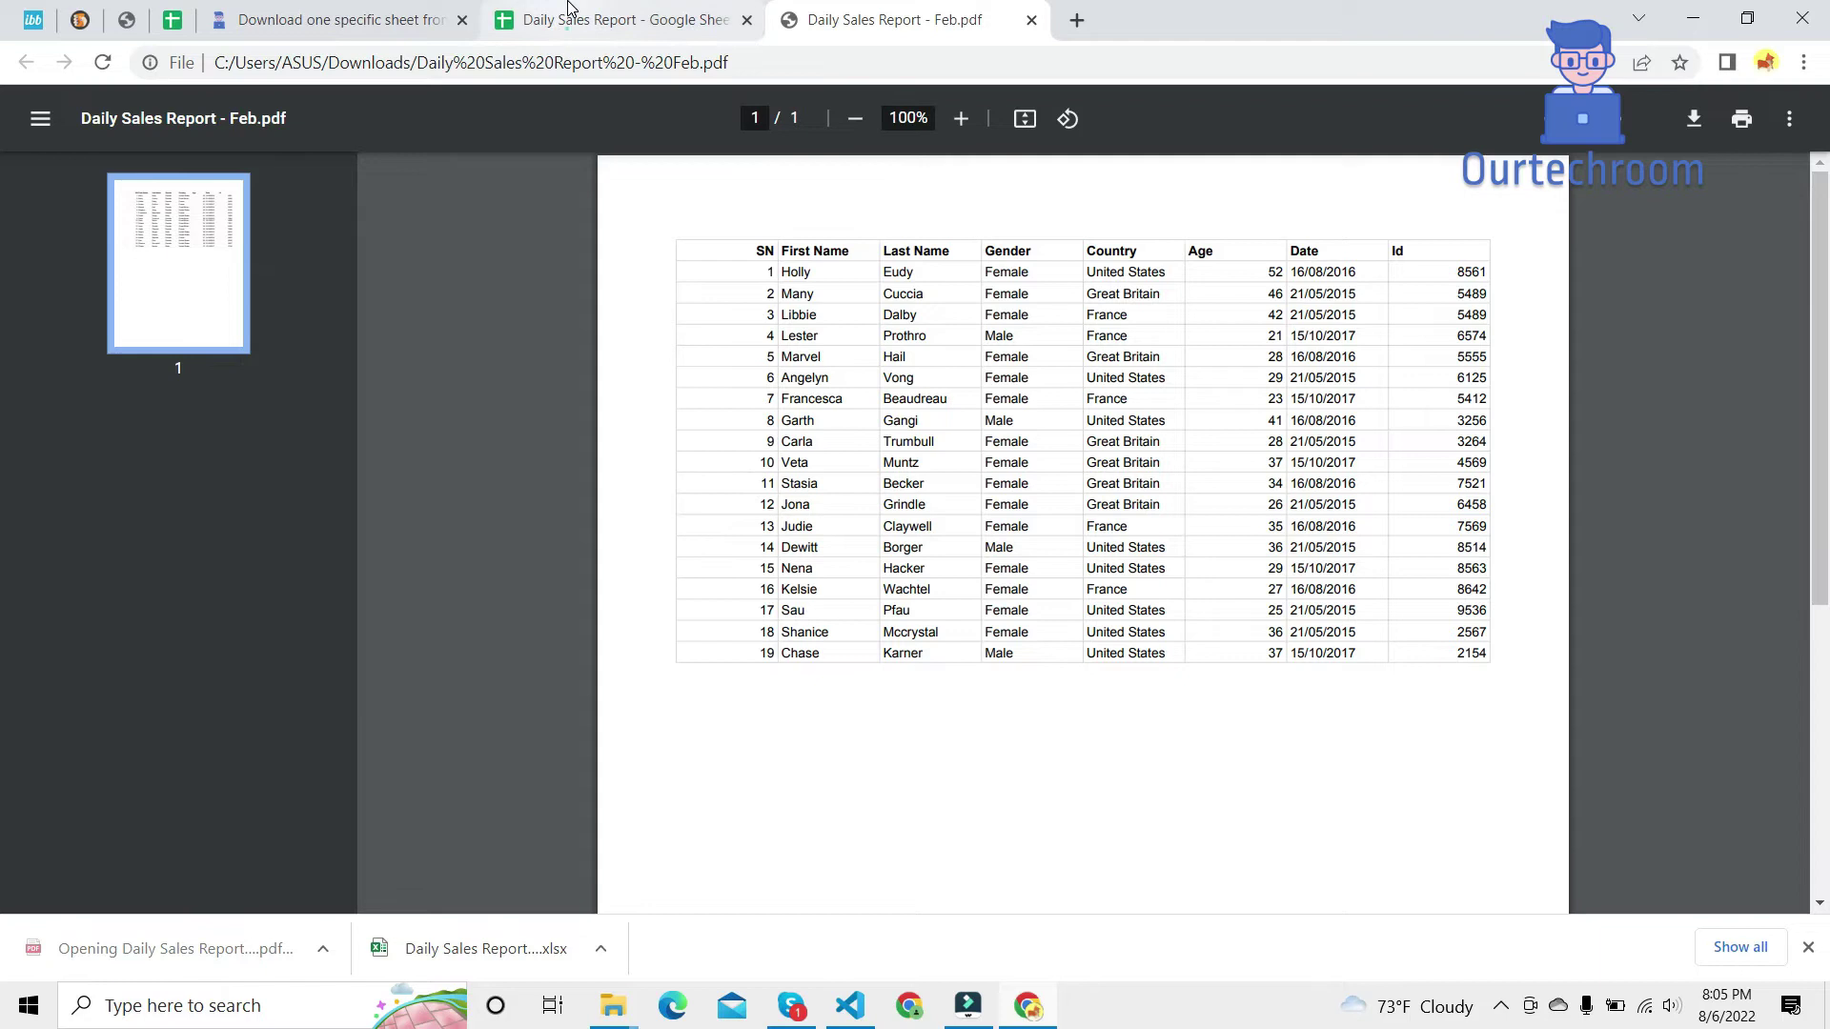
Download the Feb sheet as CSV by replacing edit# in its spreadsheet URL with export?format=csv&.
{"action": "left_click", "coordinate": [621, 11]}
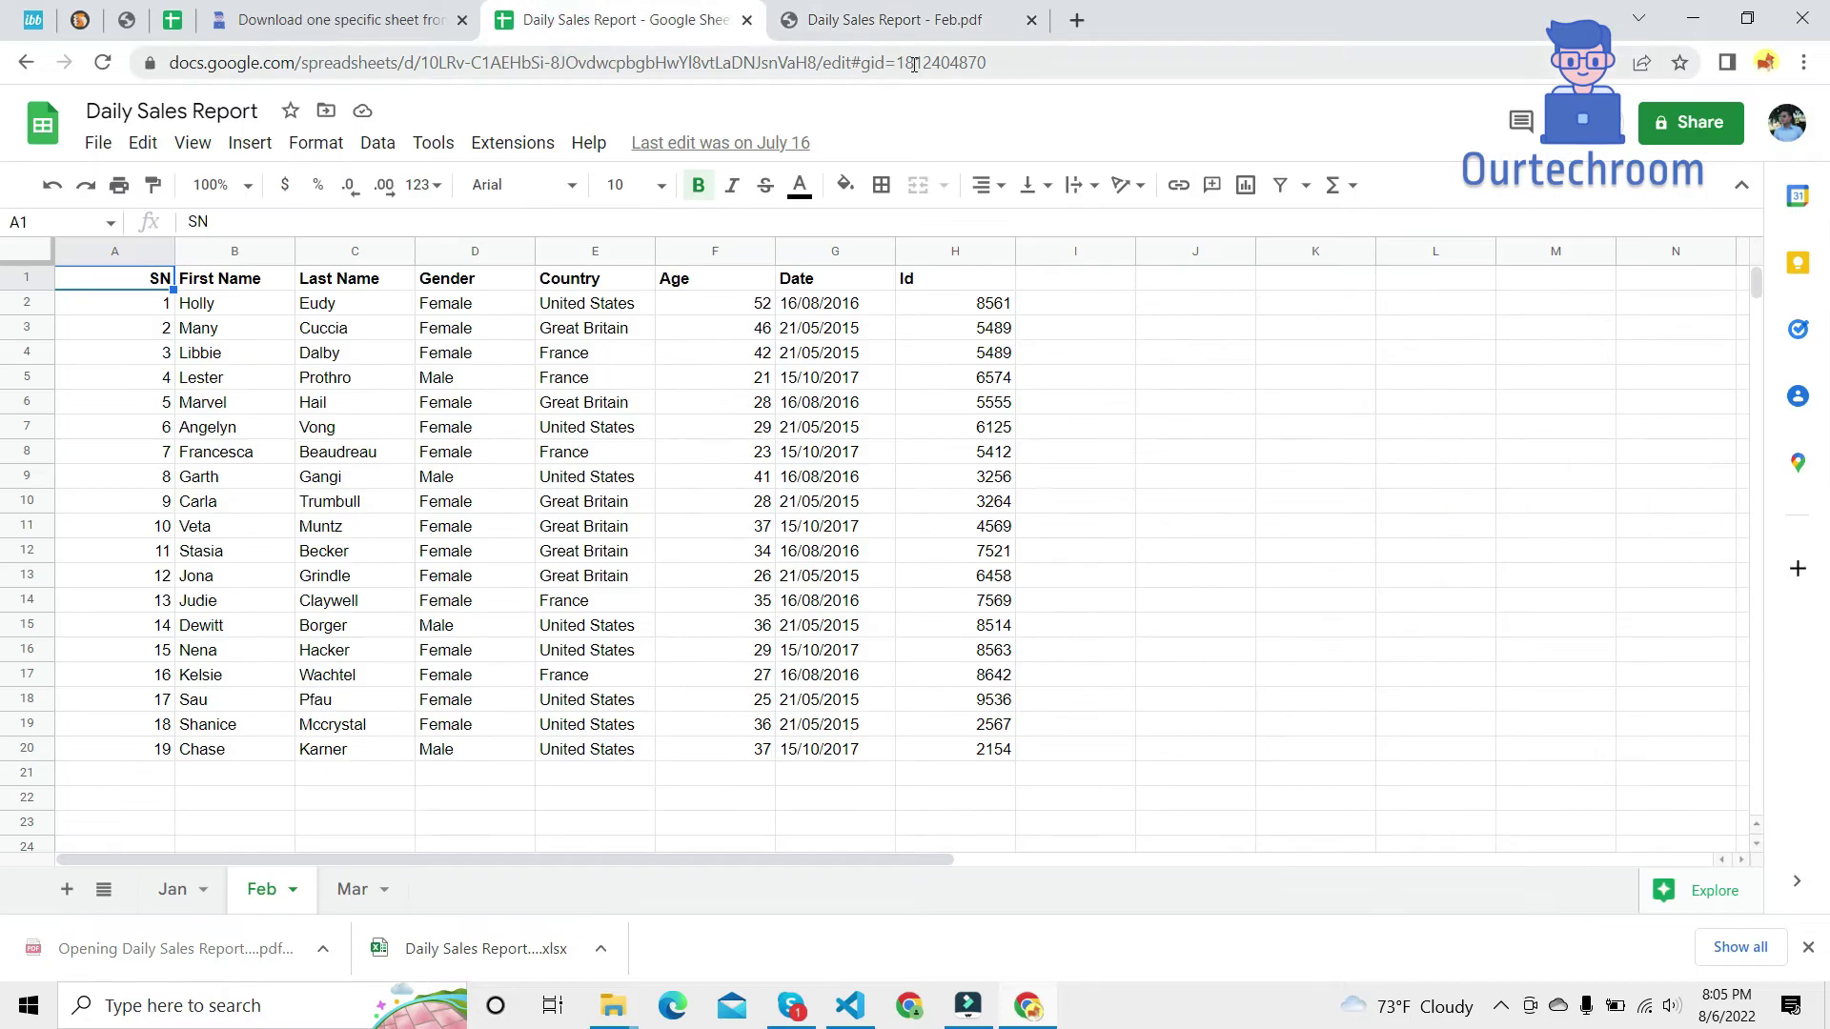
{"action": "left_click", "coordinate": [857, 65]}
{"action": "double_click", "coordinate": [837, 63]}
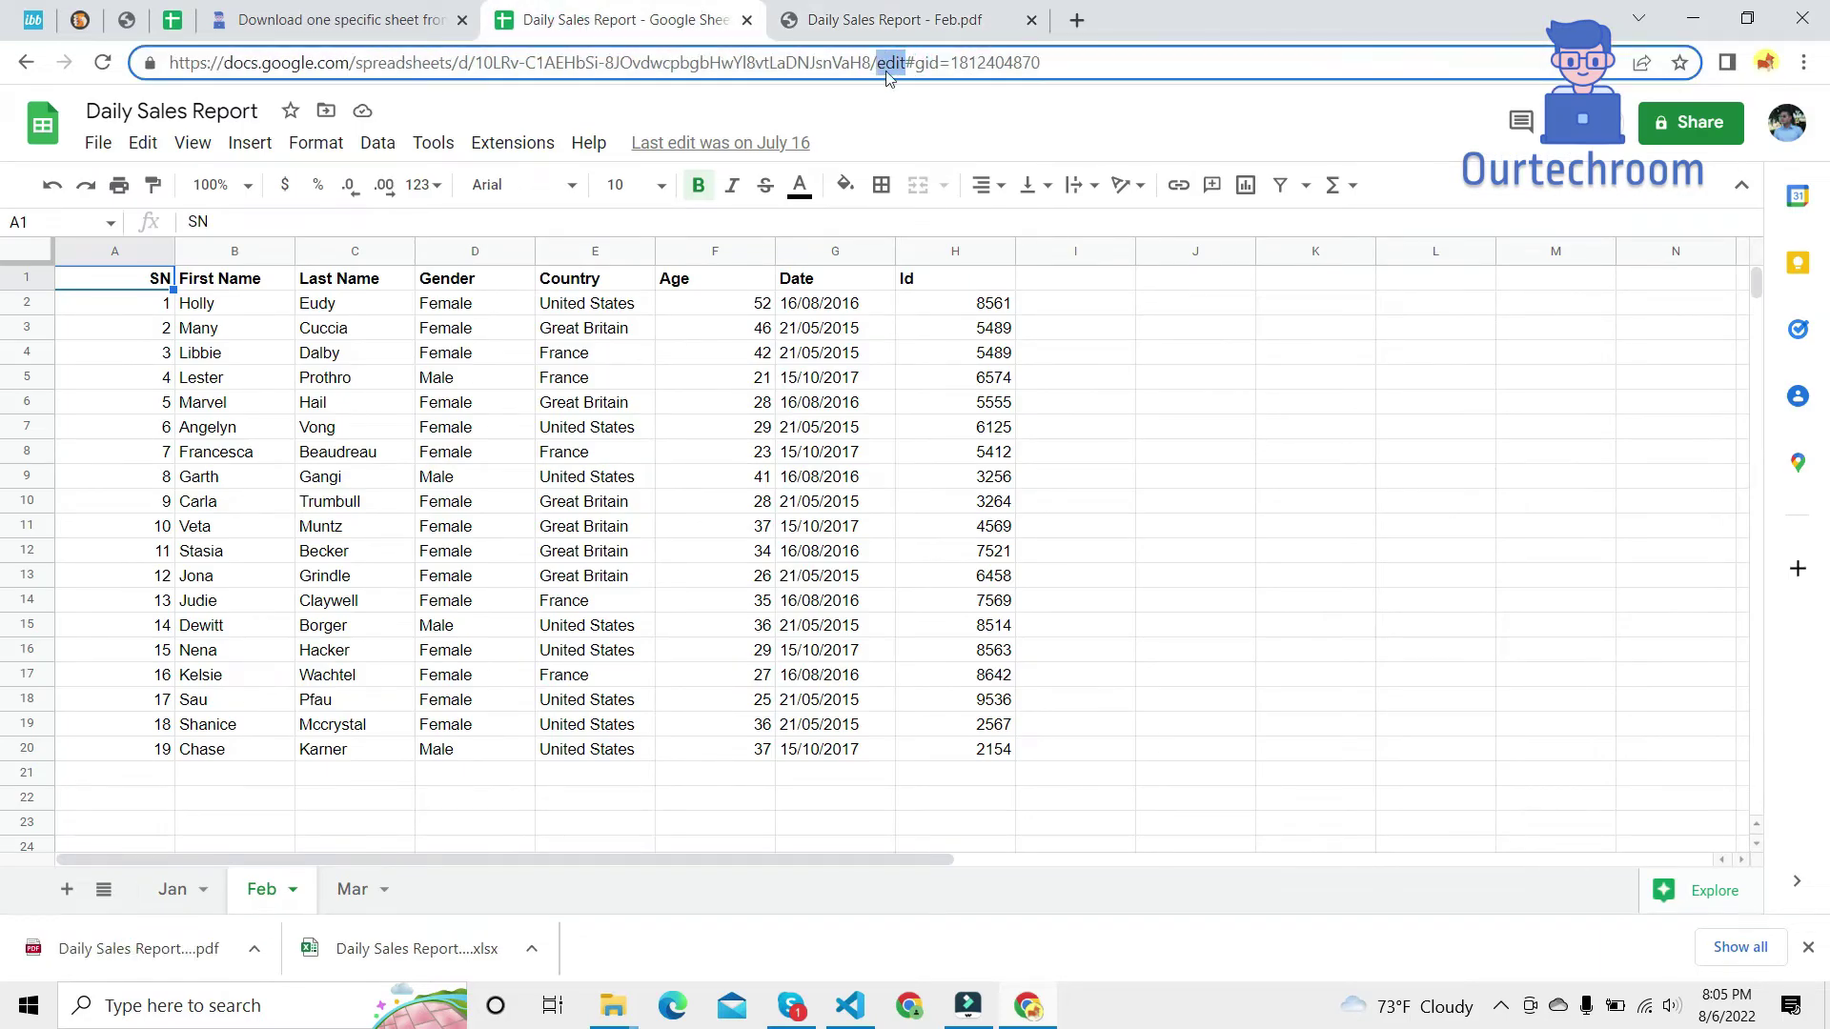
{"action": "left_click_drag", "start_coordinate": [914, 64], "coordinate": [877, 64]}
{"action": "type", "text": "/export?format=xlsx&"}
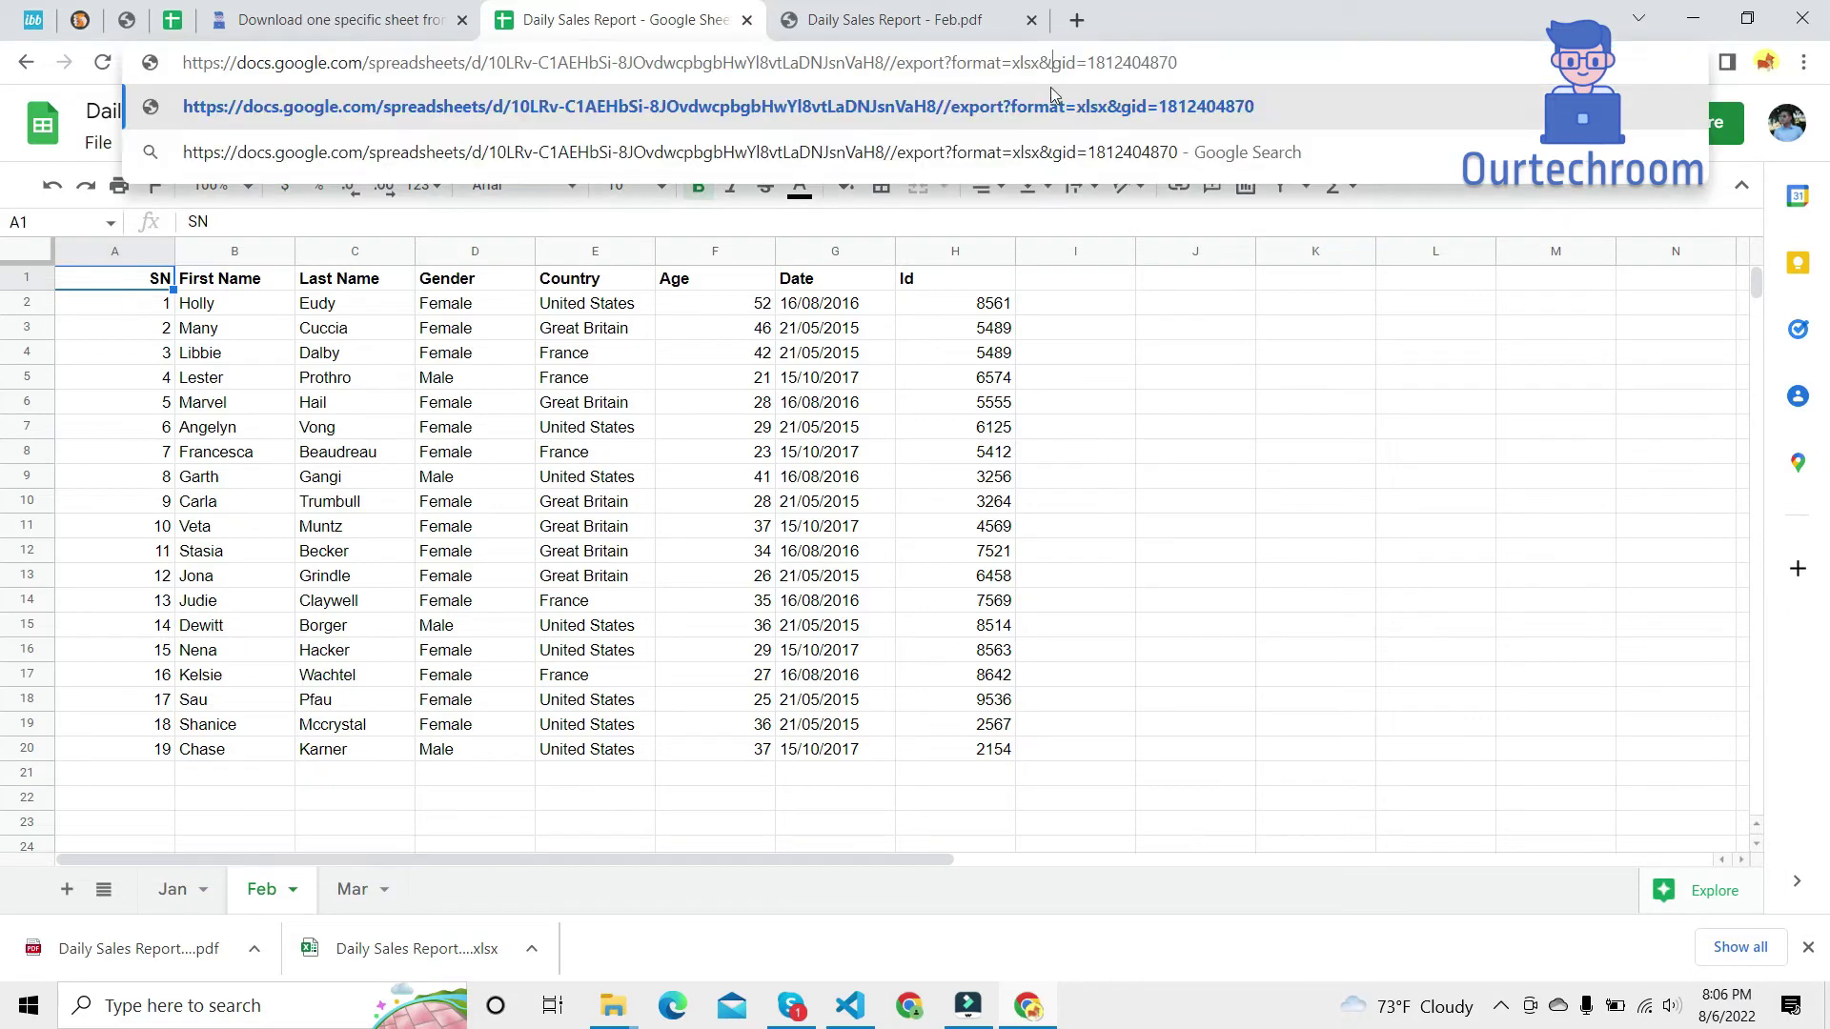
{"action": "key", "text": "Left"}
{"action": "key", "text": "BackSpace"}
{"action": "key", "text": "BackSpace"}
{"action": "key", "text": "BackSpace"}
{"action": "key", "text": "BackSpace"}
{"action": "type", "text": "csv"}
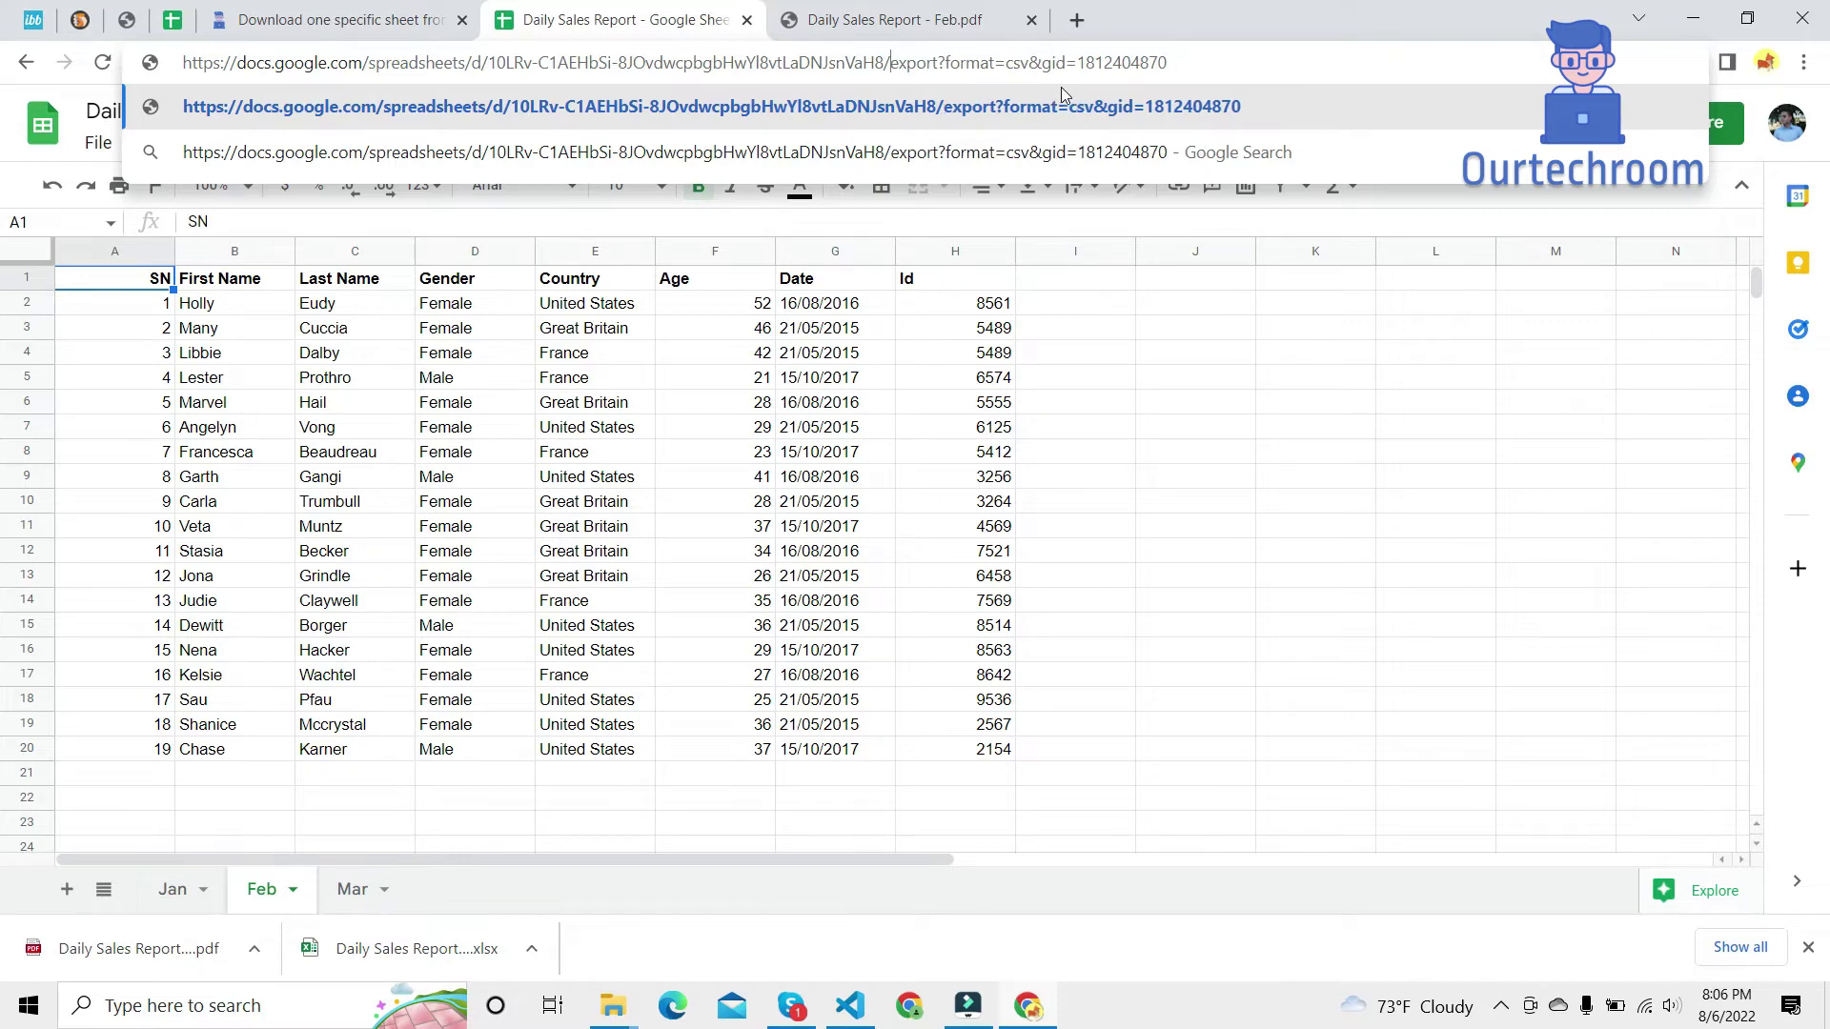
{"action": "key", "text": "Return"}
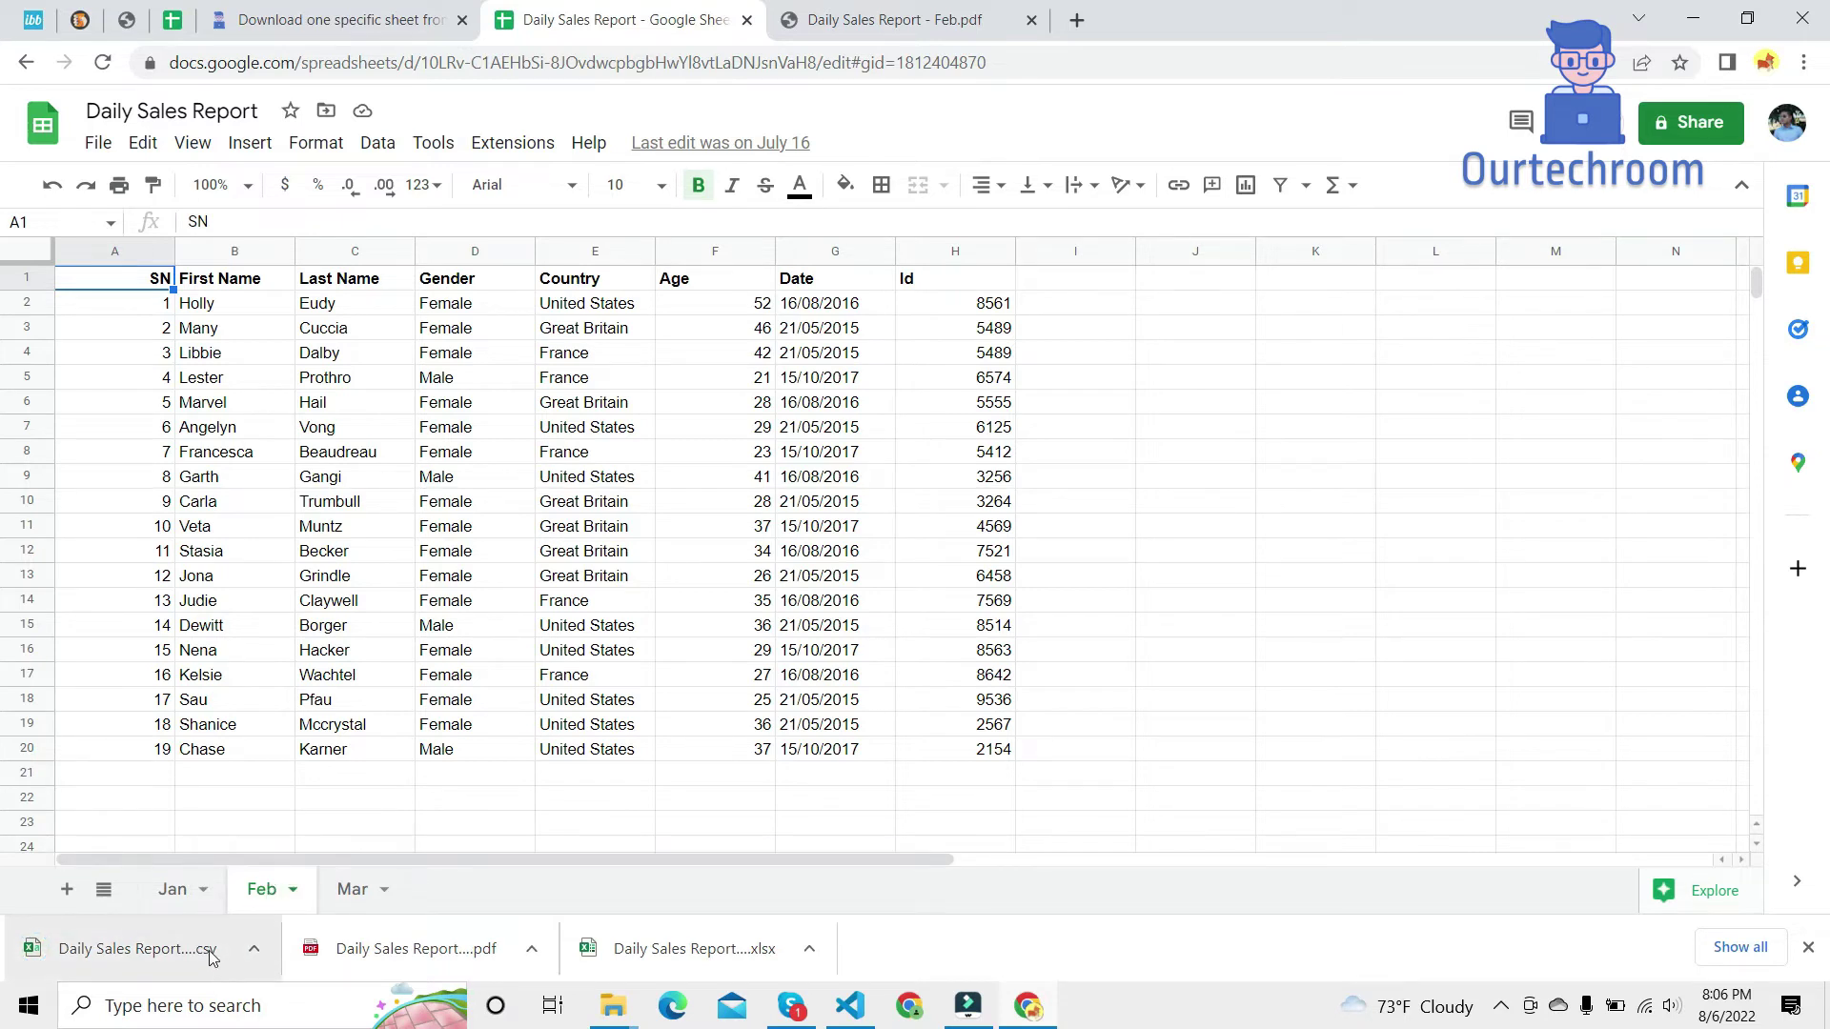
{"action": "left_click", "coordinate": [289, 28]}
{"action": "scroll", "coordinate": [442, 172], "scroll_direction": "up", "scroll_amount": 20}
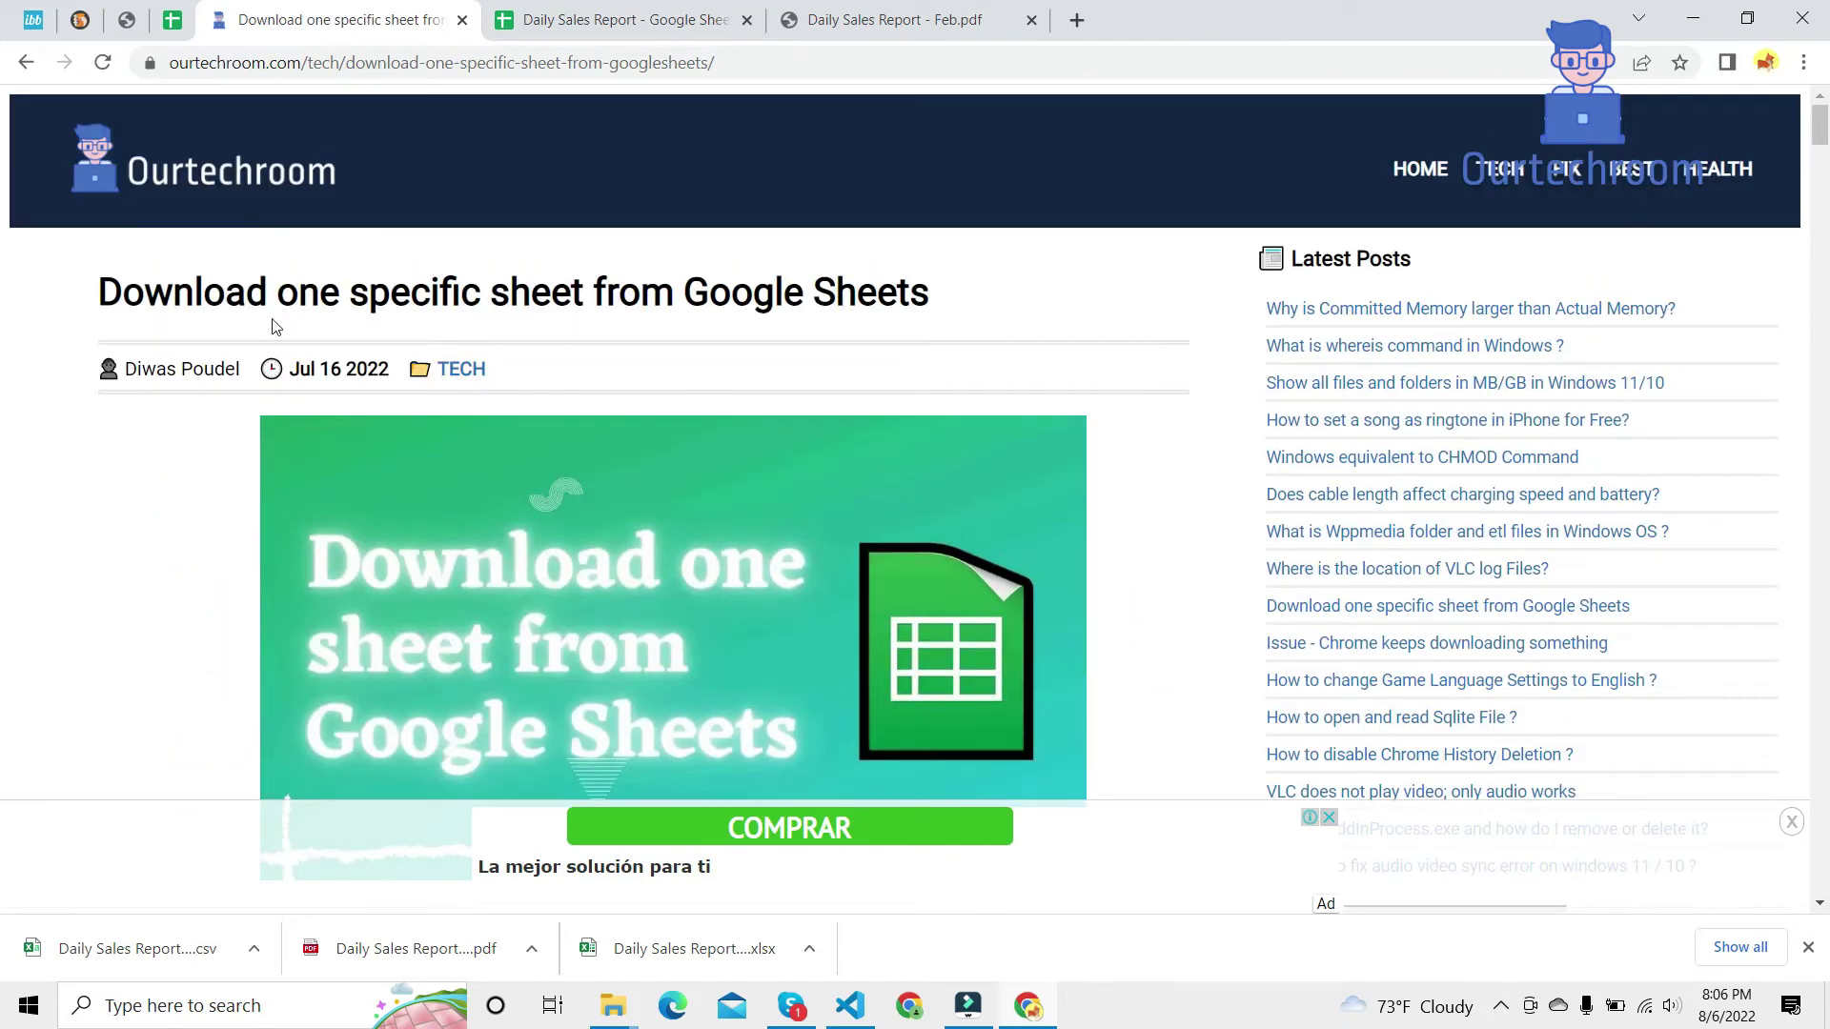
{"action": "scroll", "coordinate": [644, 473], "scroll_direction": "down", "scroll_amount": 8}
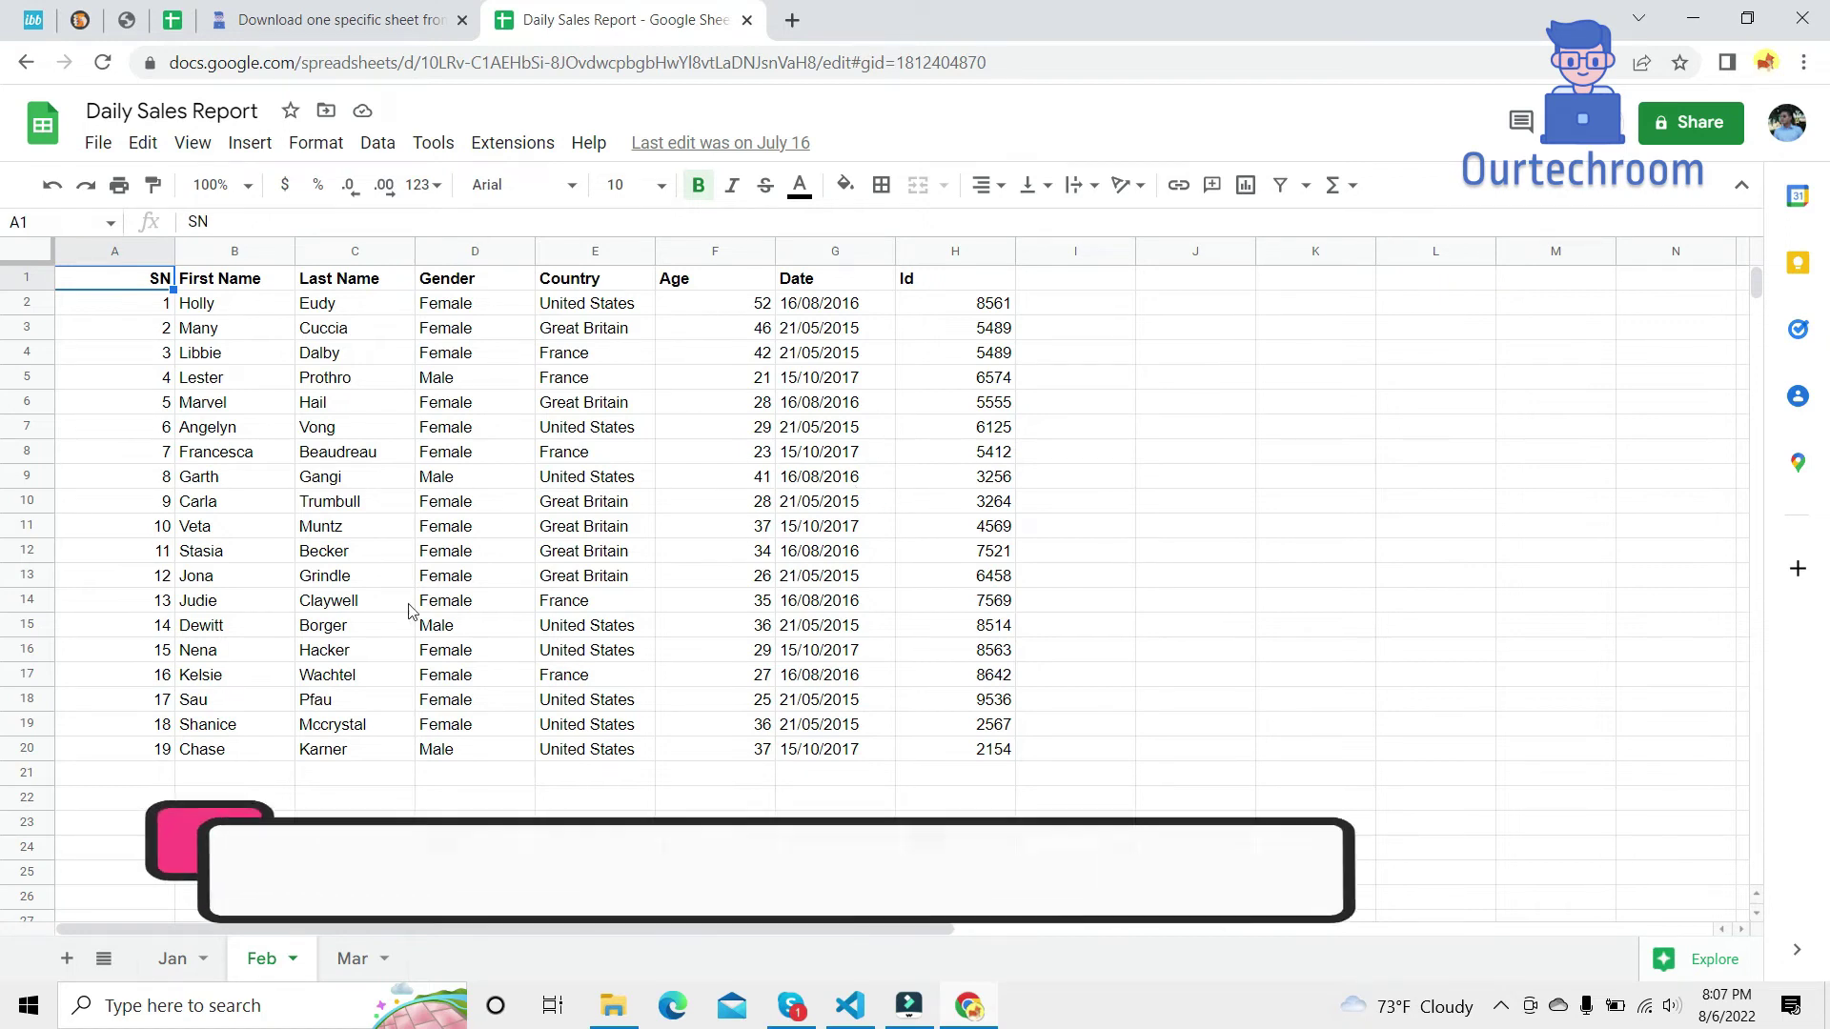
Copy the Feb sheet of the Daily Sales Report to a new spreadsheet.
{"action": "left_click", "coordinate": [265, 964]}
{"action": "right_click", "coordinate": [258, 964]}
{"action": "mouse_move", "coordinate": [322, 634]}
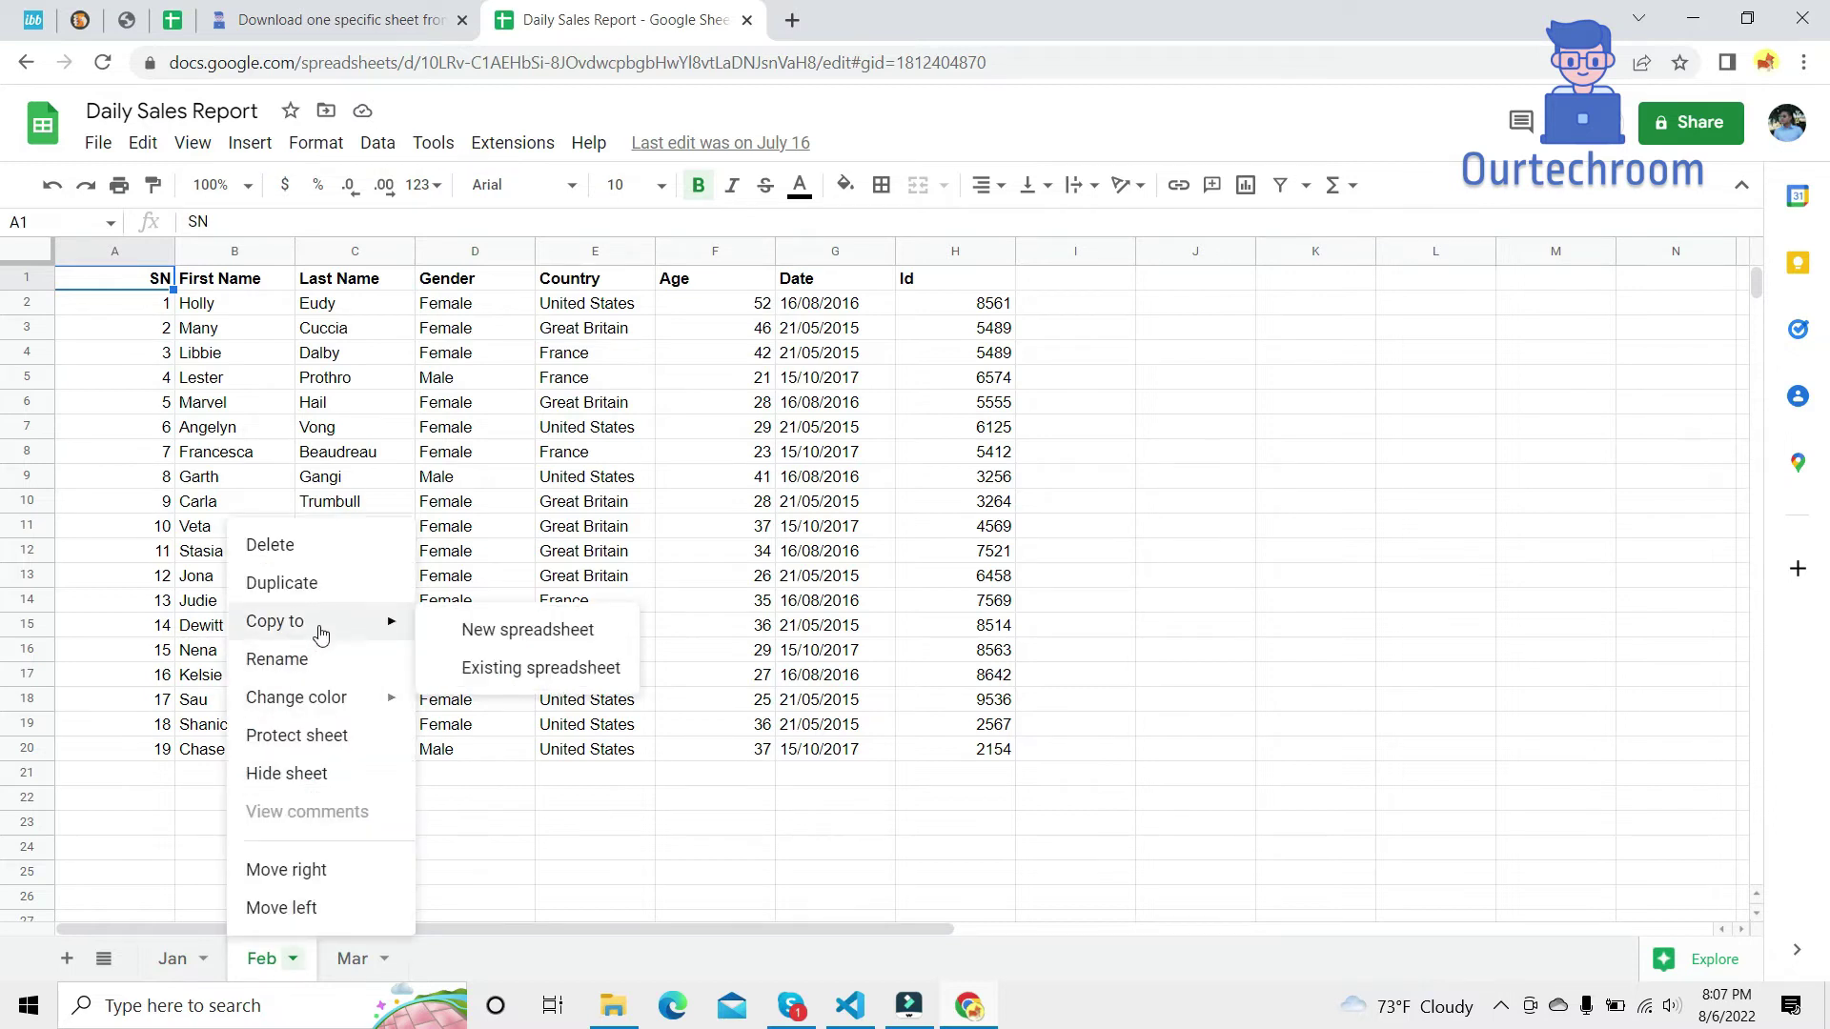
{"action": "left_click", "coordinate": [581, 638]}
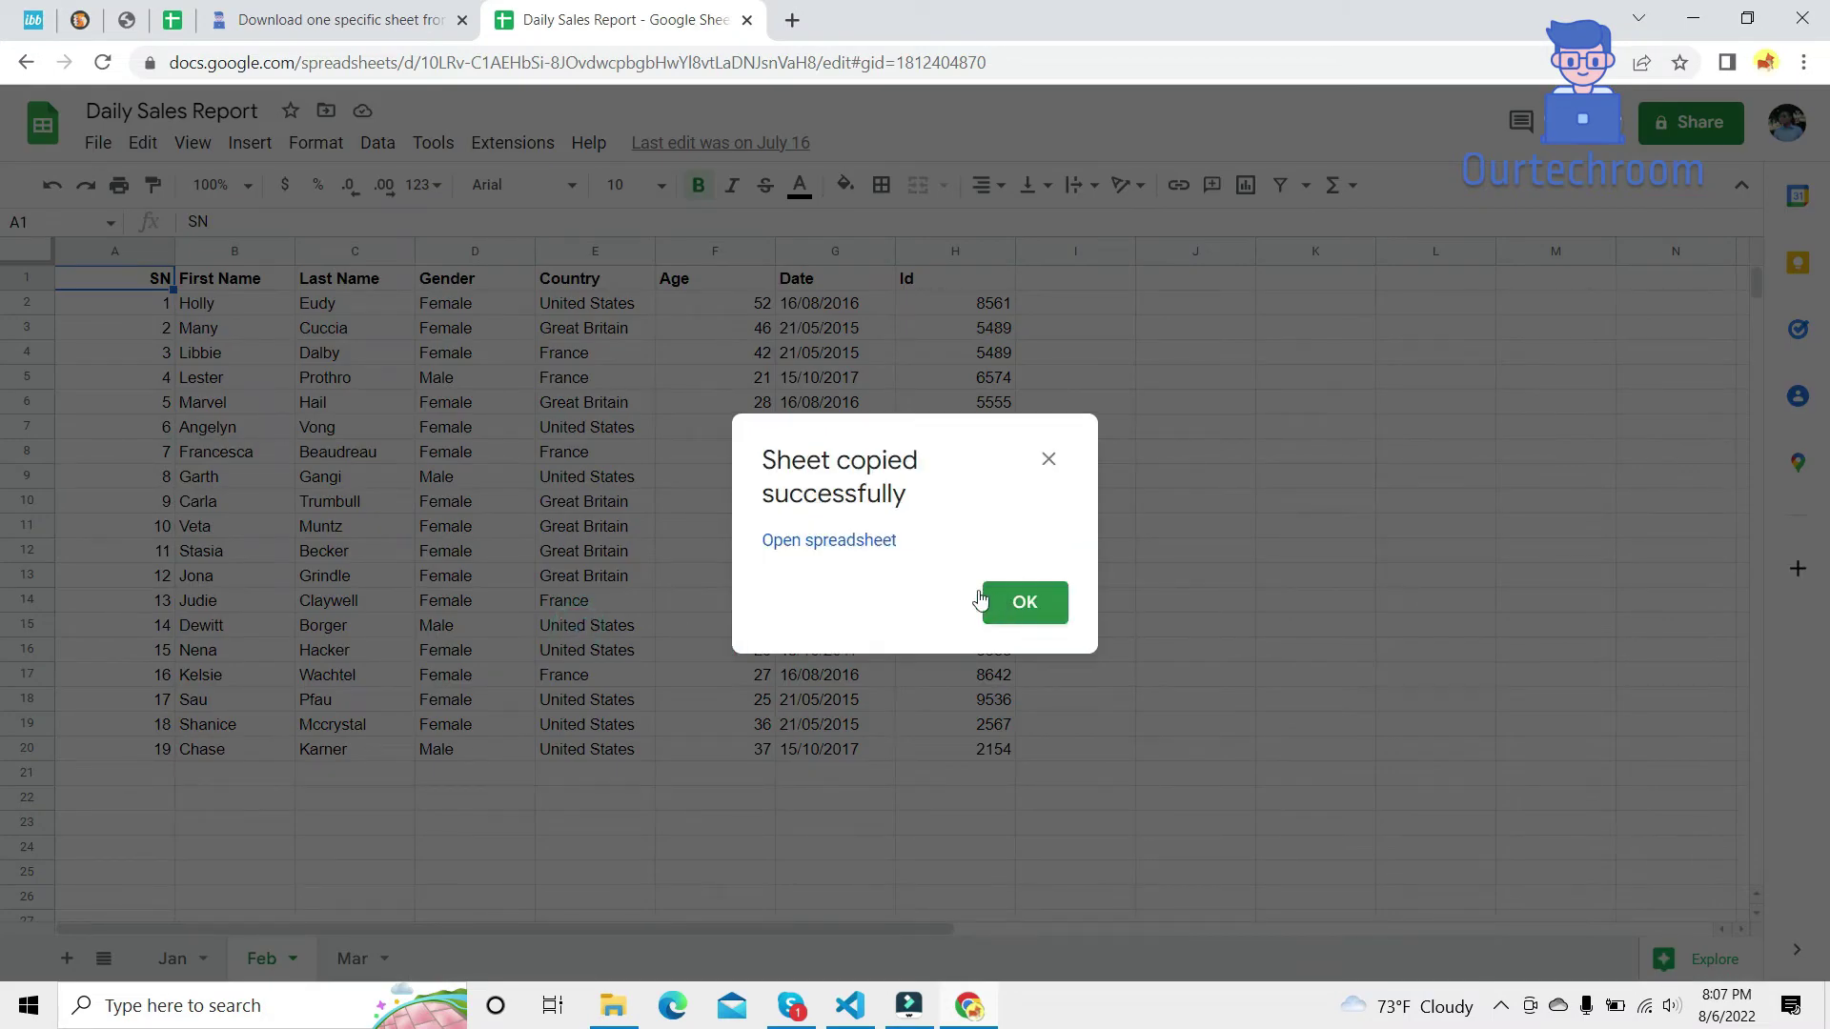
Open the new spreadsheet containing the copied Feb sheet to check it, and return to the Daily Sales Report.
{"action": "left_click", "coordinate": [830, 542]}
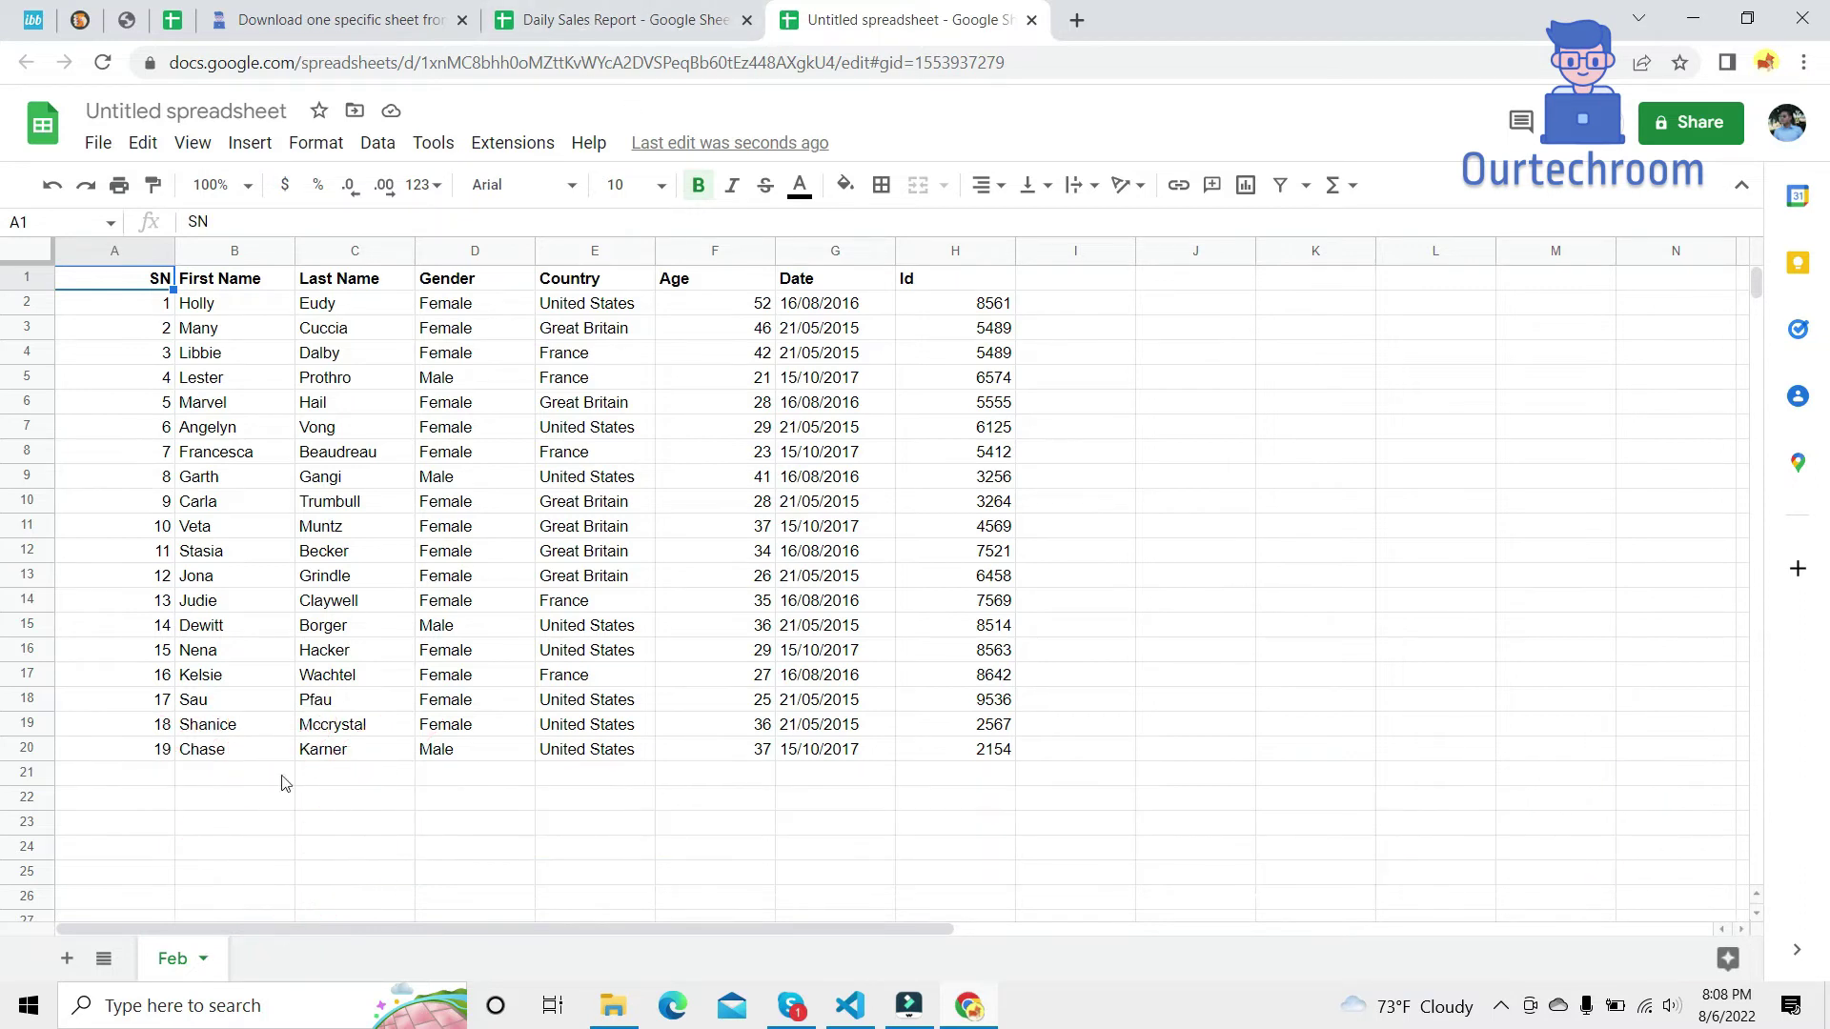
{"action": "left_click", "coordinate": [585, 24]}
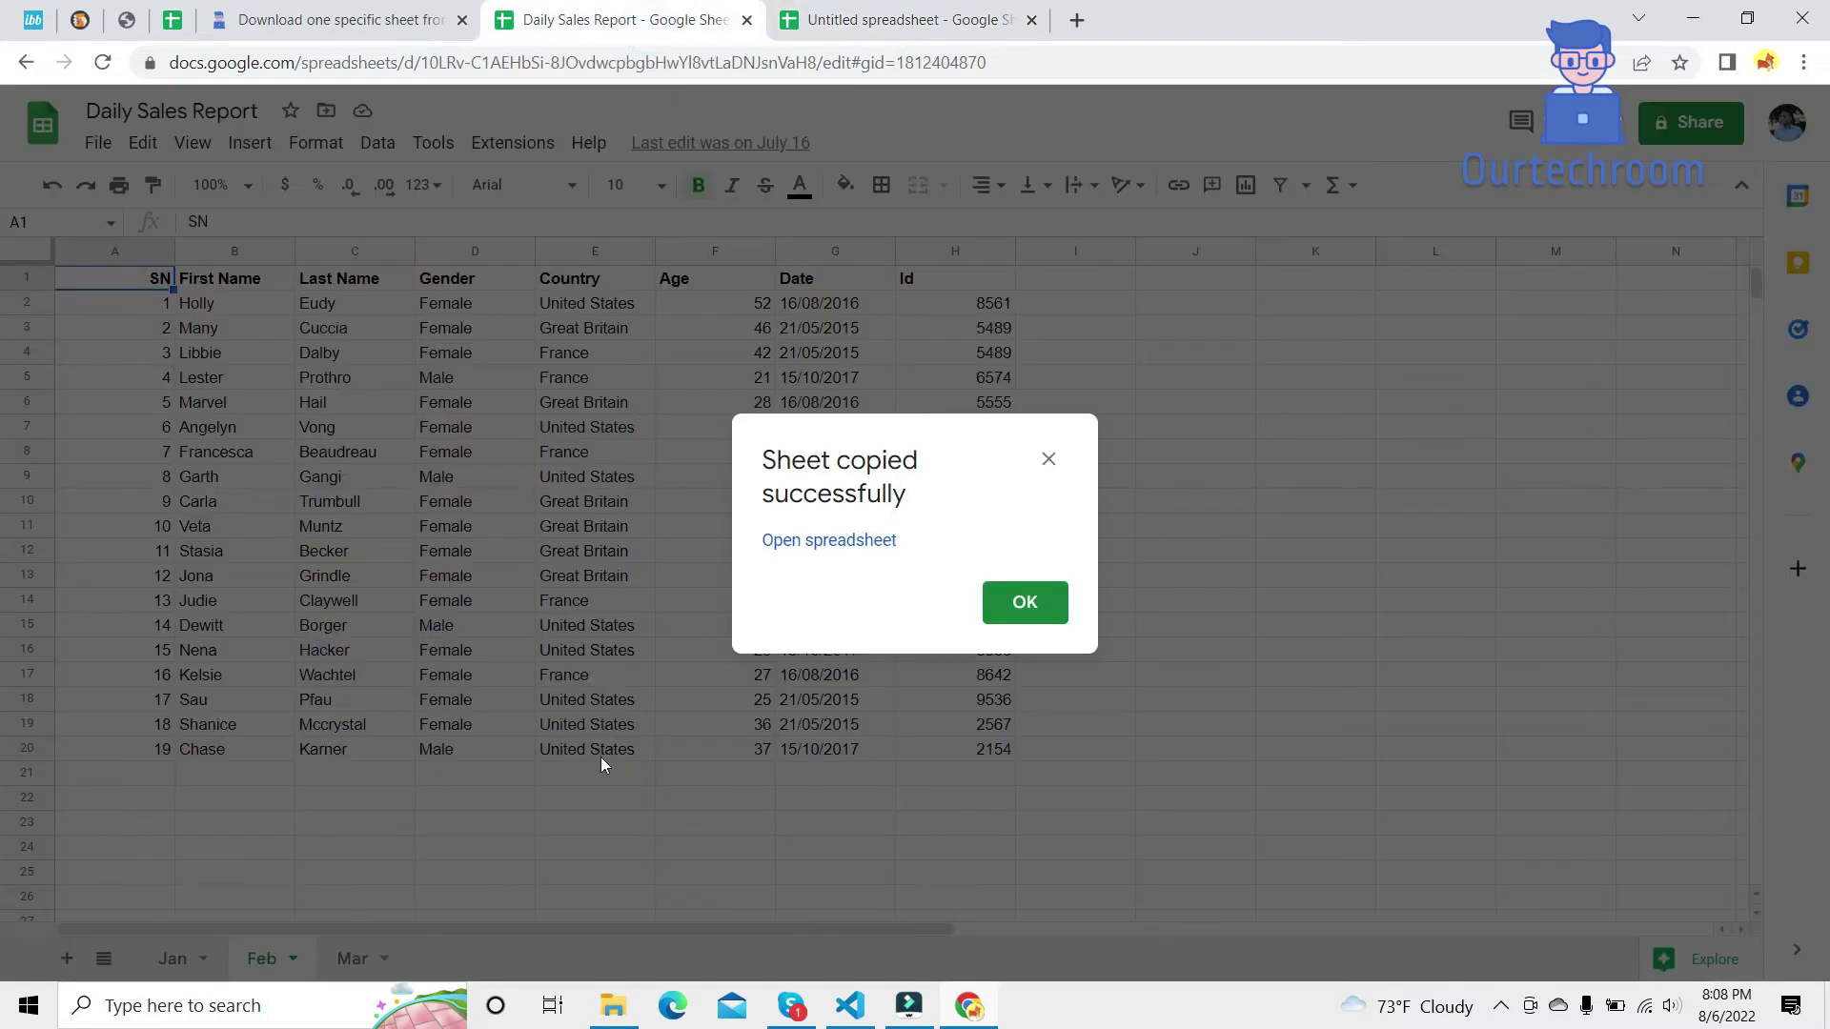
{"action": "left_click", "coordinate": [912, 8]}
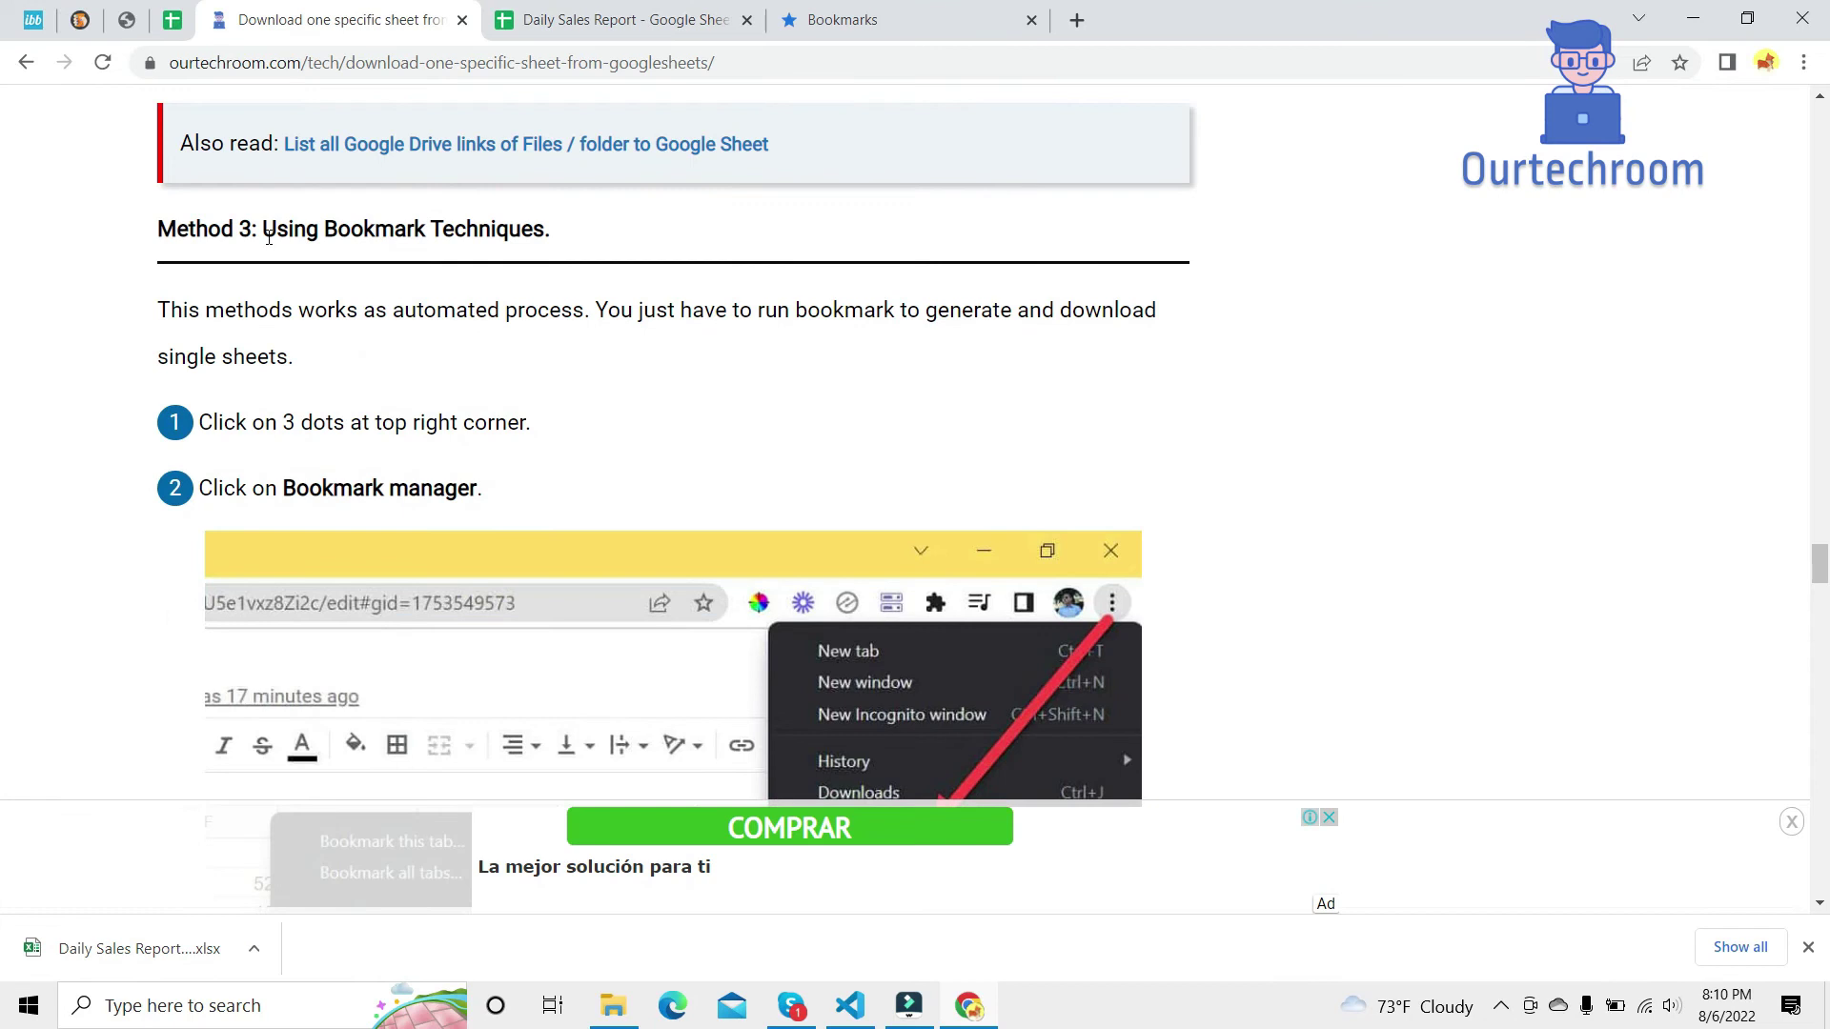
Highlight the article's "Using Bookmark Techniques." heading, return to the Daily Sales Report and open Chrome's bookmark manager.
{"action": "left_click_drag", "start_coordinate": [264, 231], "coordinate": [640, 231]}
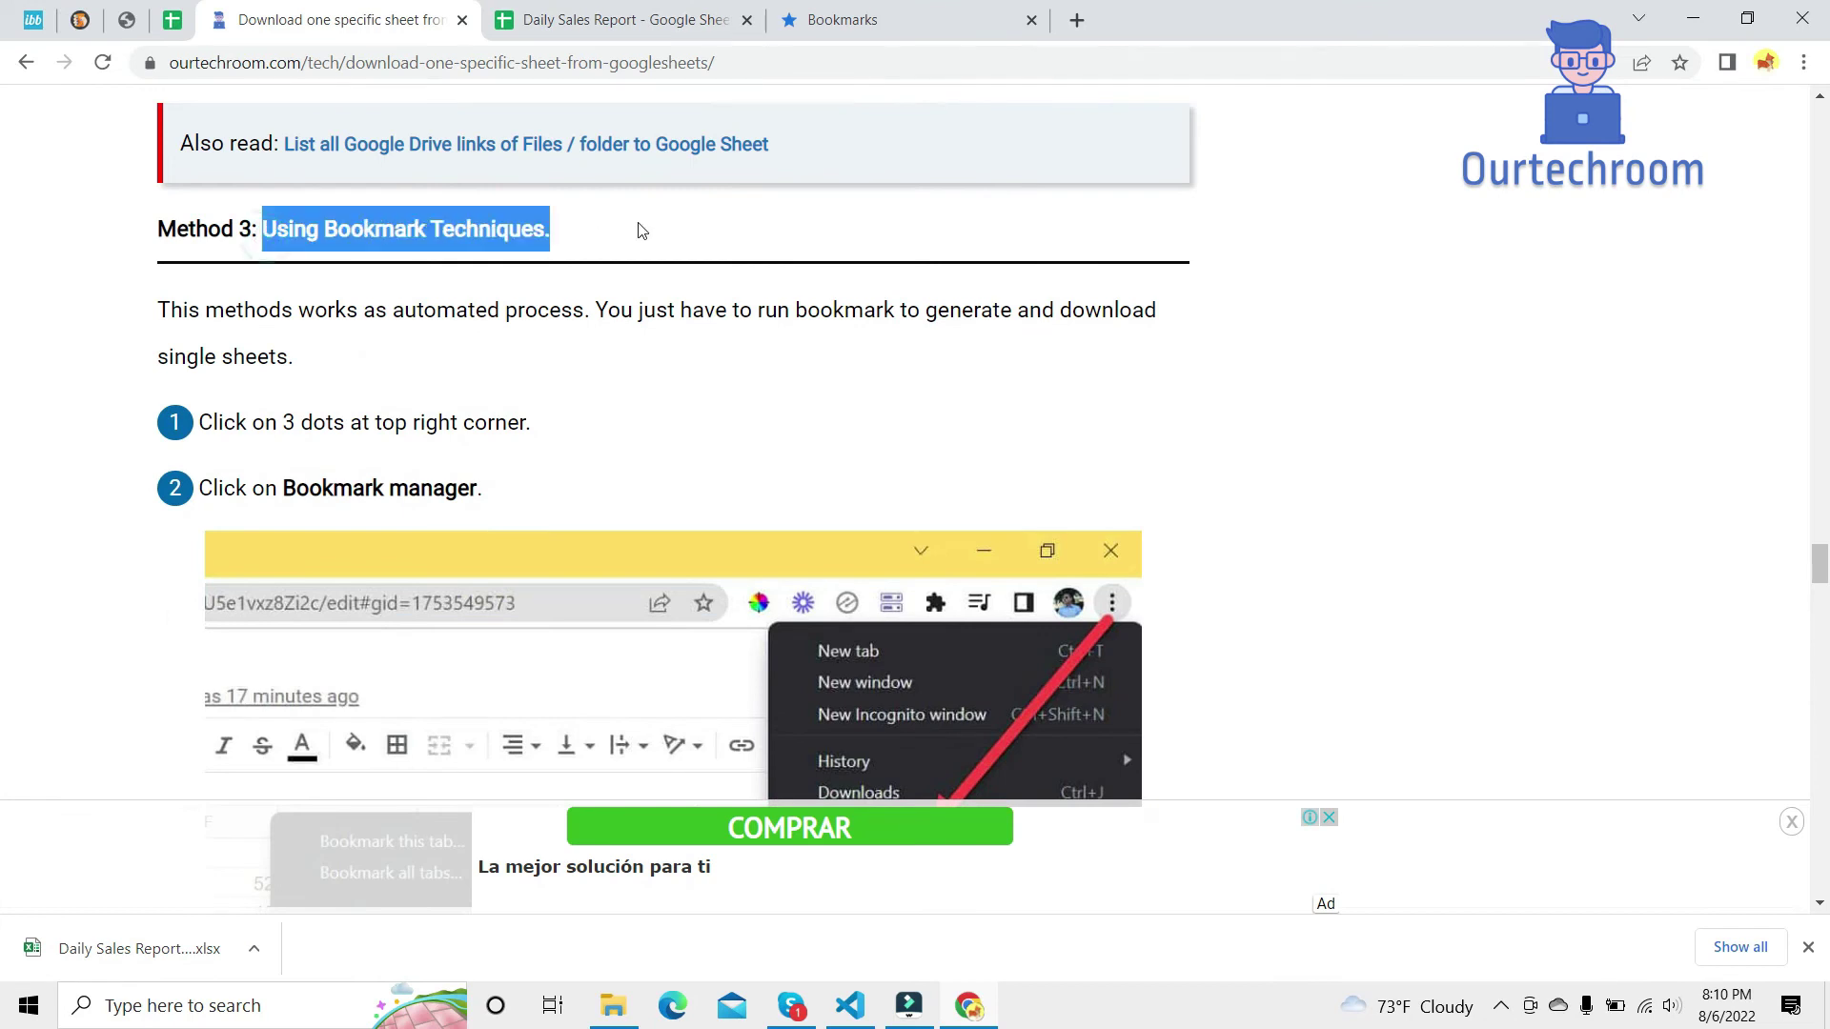
{"action": "left_click", "coordinate": [640, 17]}
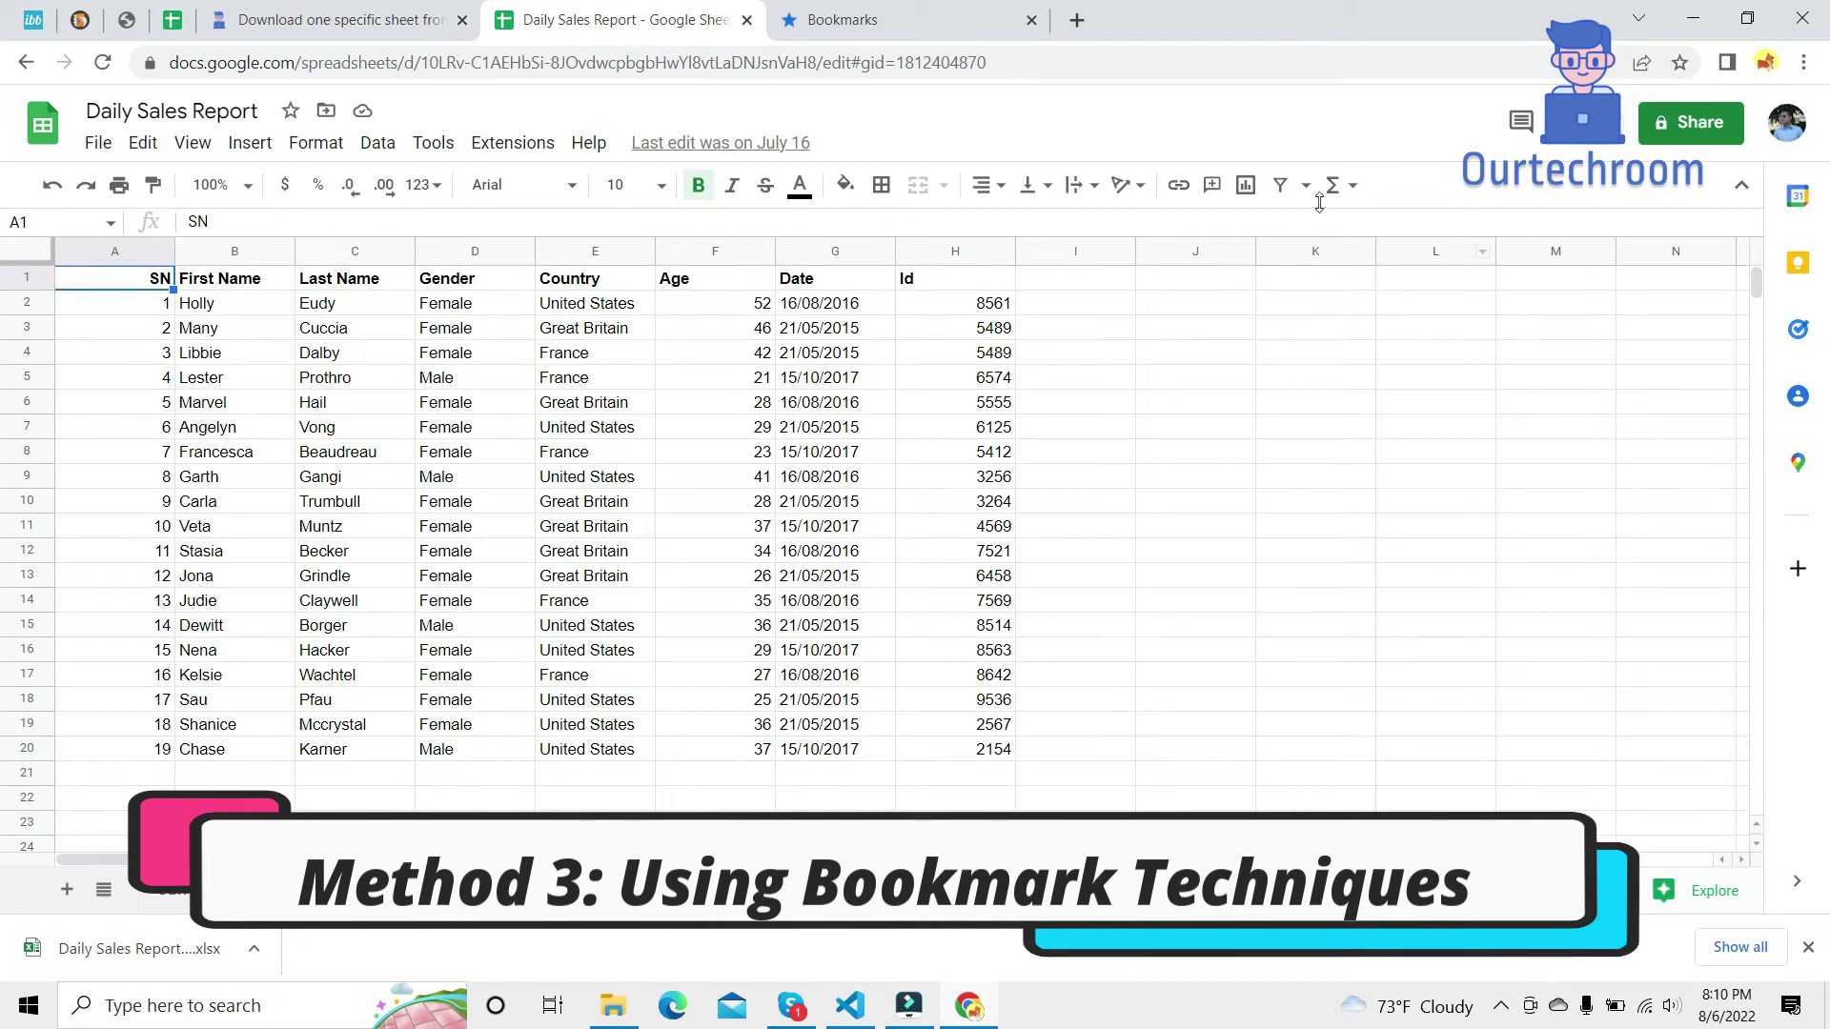
{"action": "left_click", "coordinate": [1810, 63]}
{"action": "mouse_move", "coordinate": [1670, 266]}
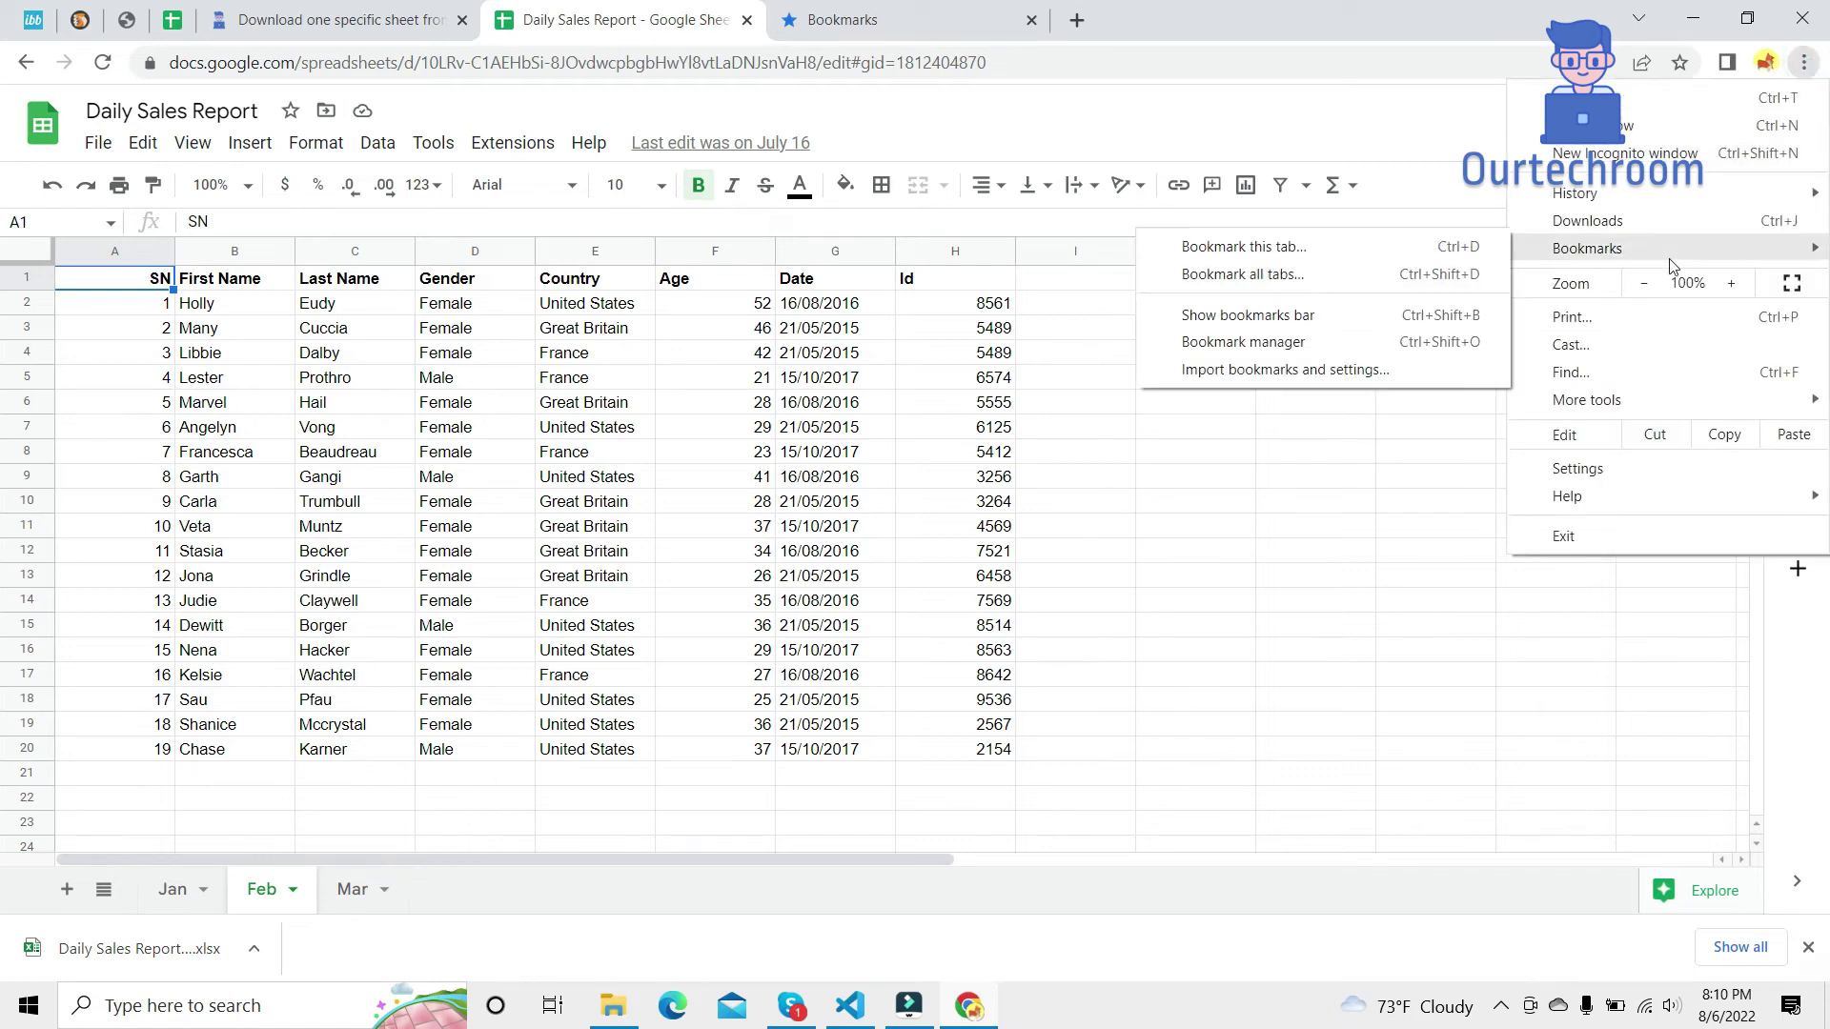
{"action": "left_click", "coordinate": [1330, 349]}
Start a new bookmark in the Bookmarks bar folder and name it "Download Specific Sheet".
{"action": "right_click", "coordinate": [776, 321]}
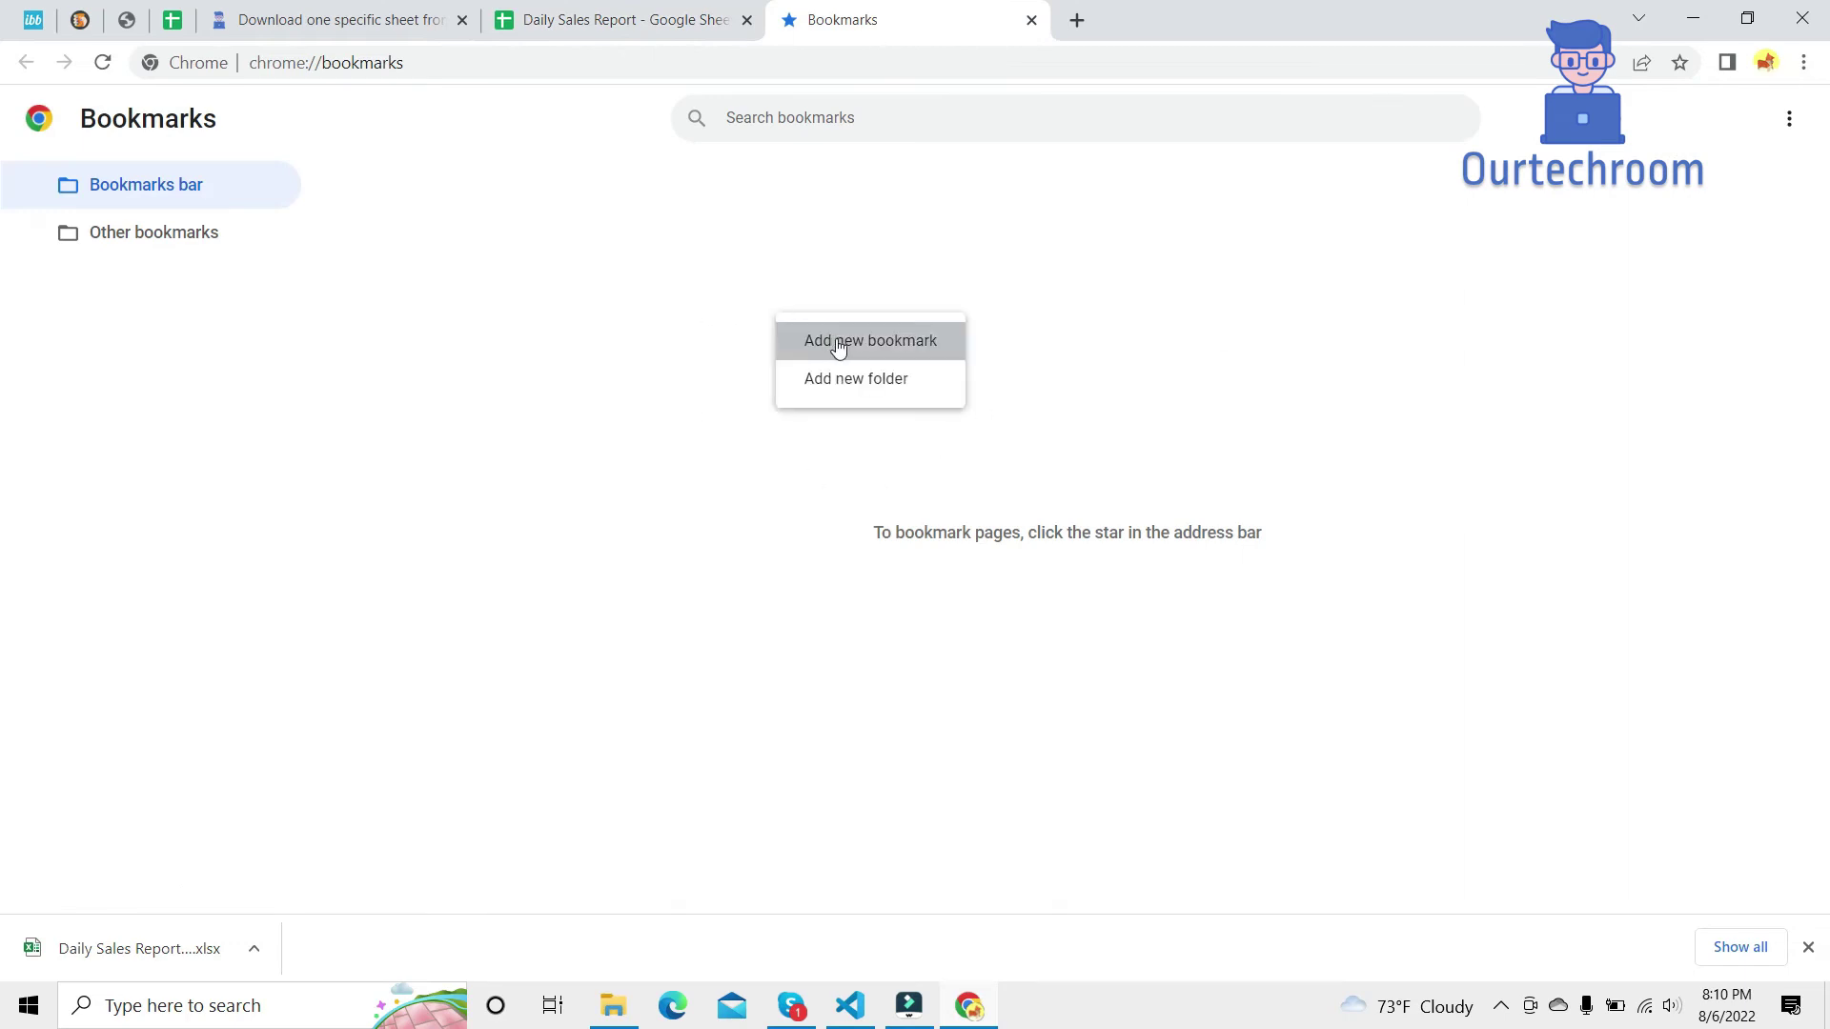
{"action": "right_click", "coordinate": [1160, 306]}
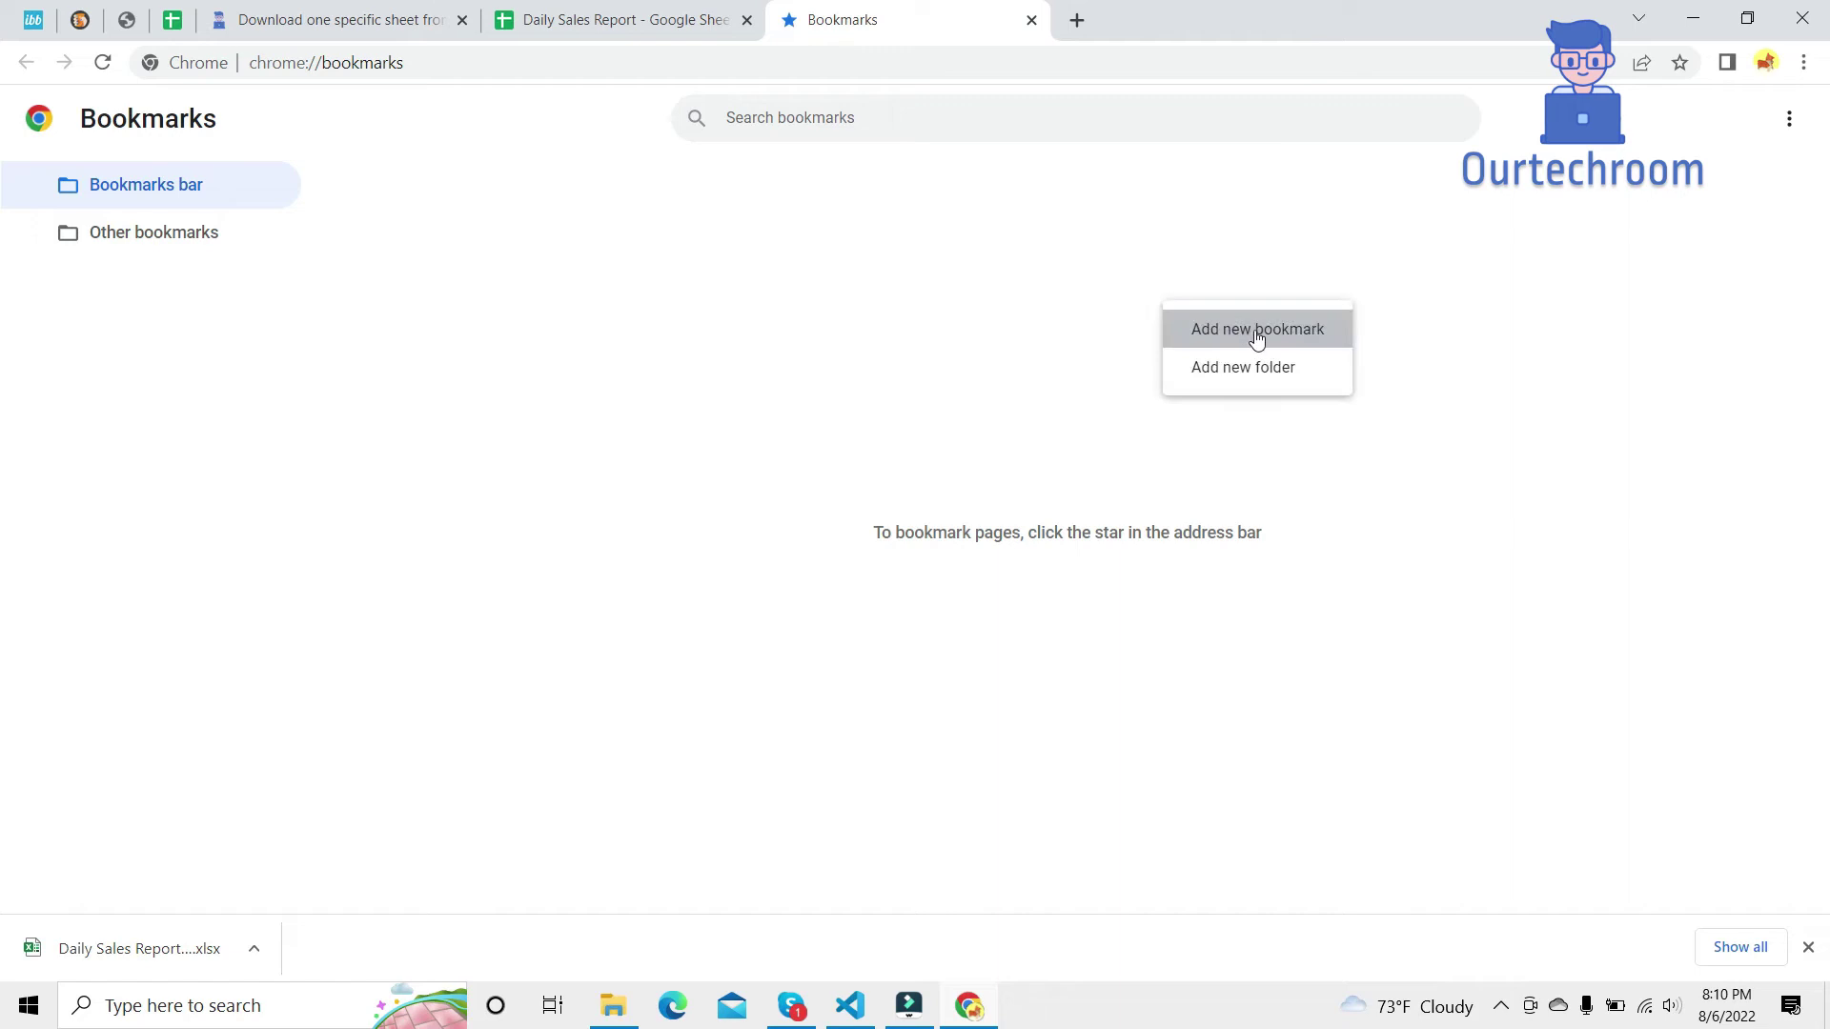
{"action": "left_click", "coordinate": [1302, 343]}
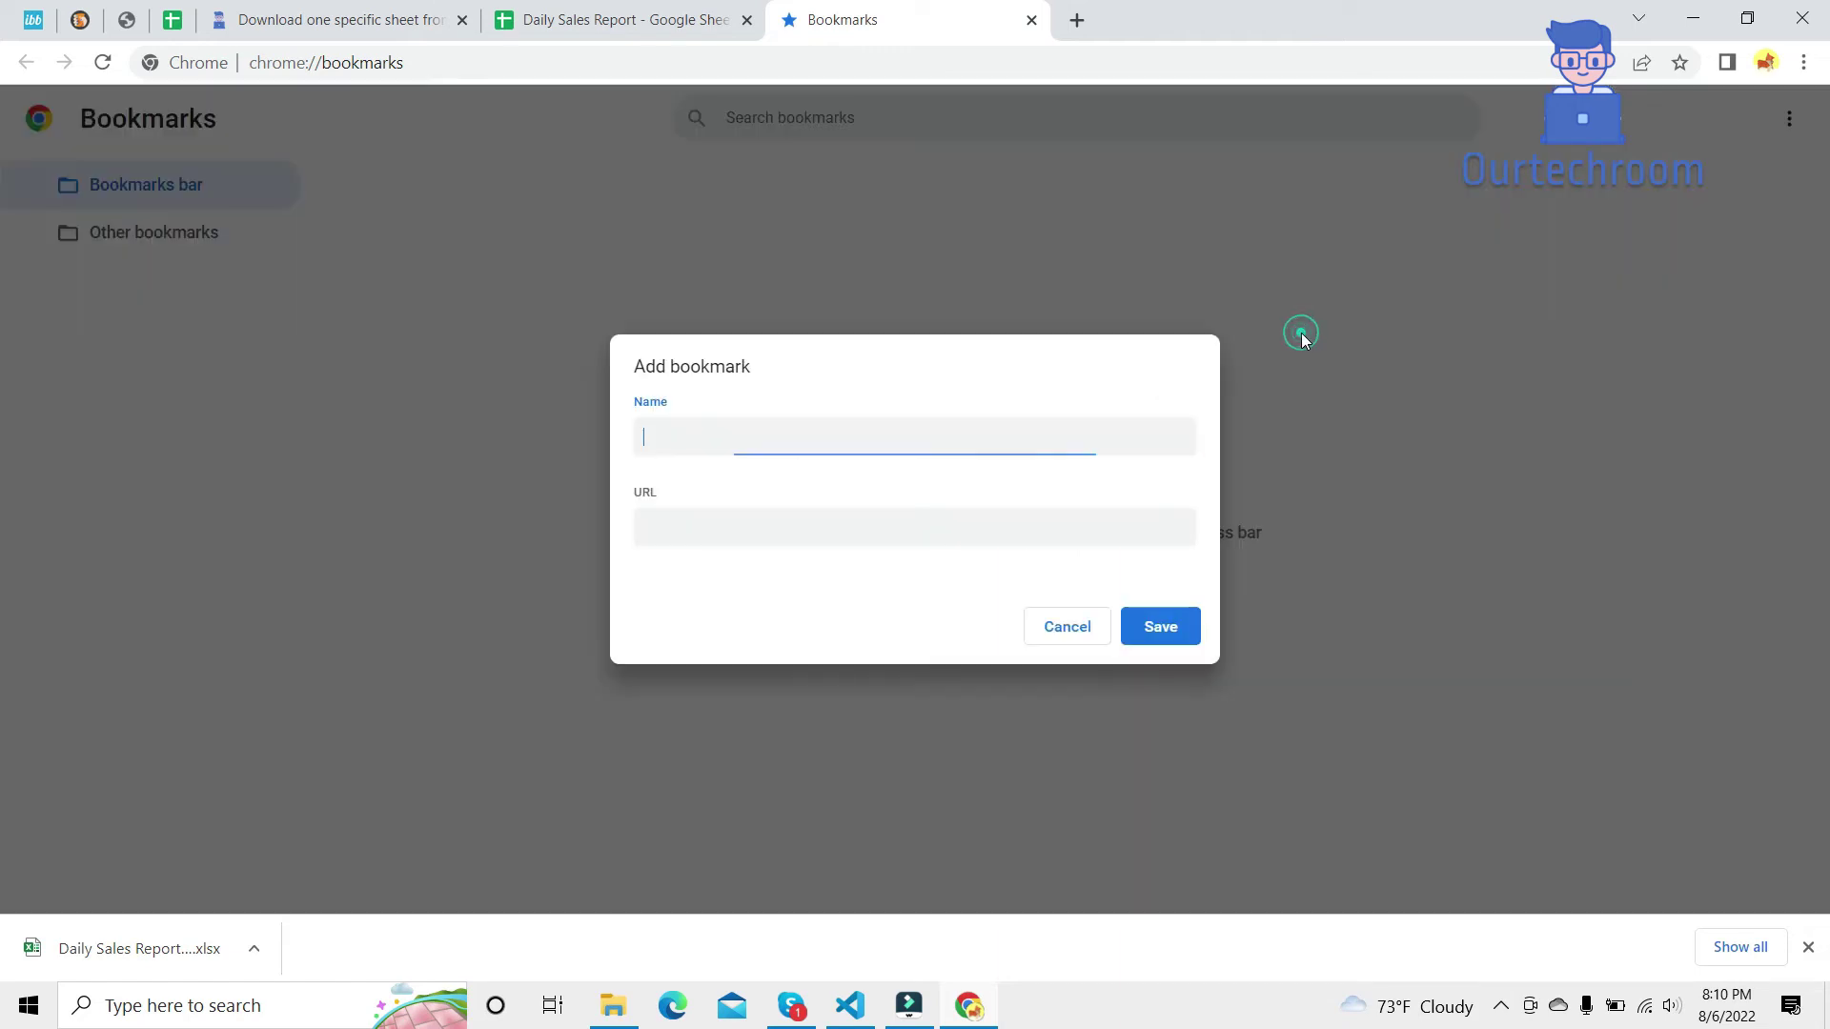
{"action": "left_click", "coordinate": [722, 425]}
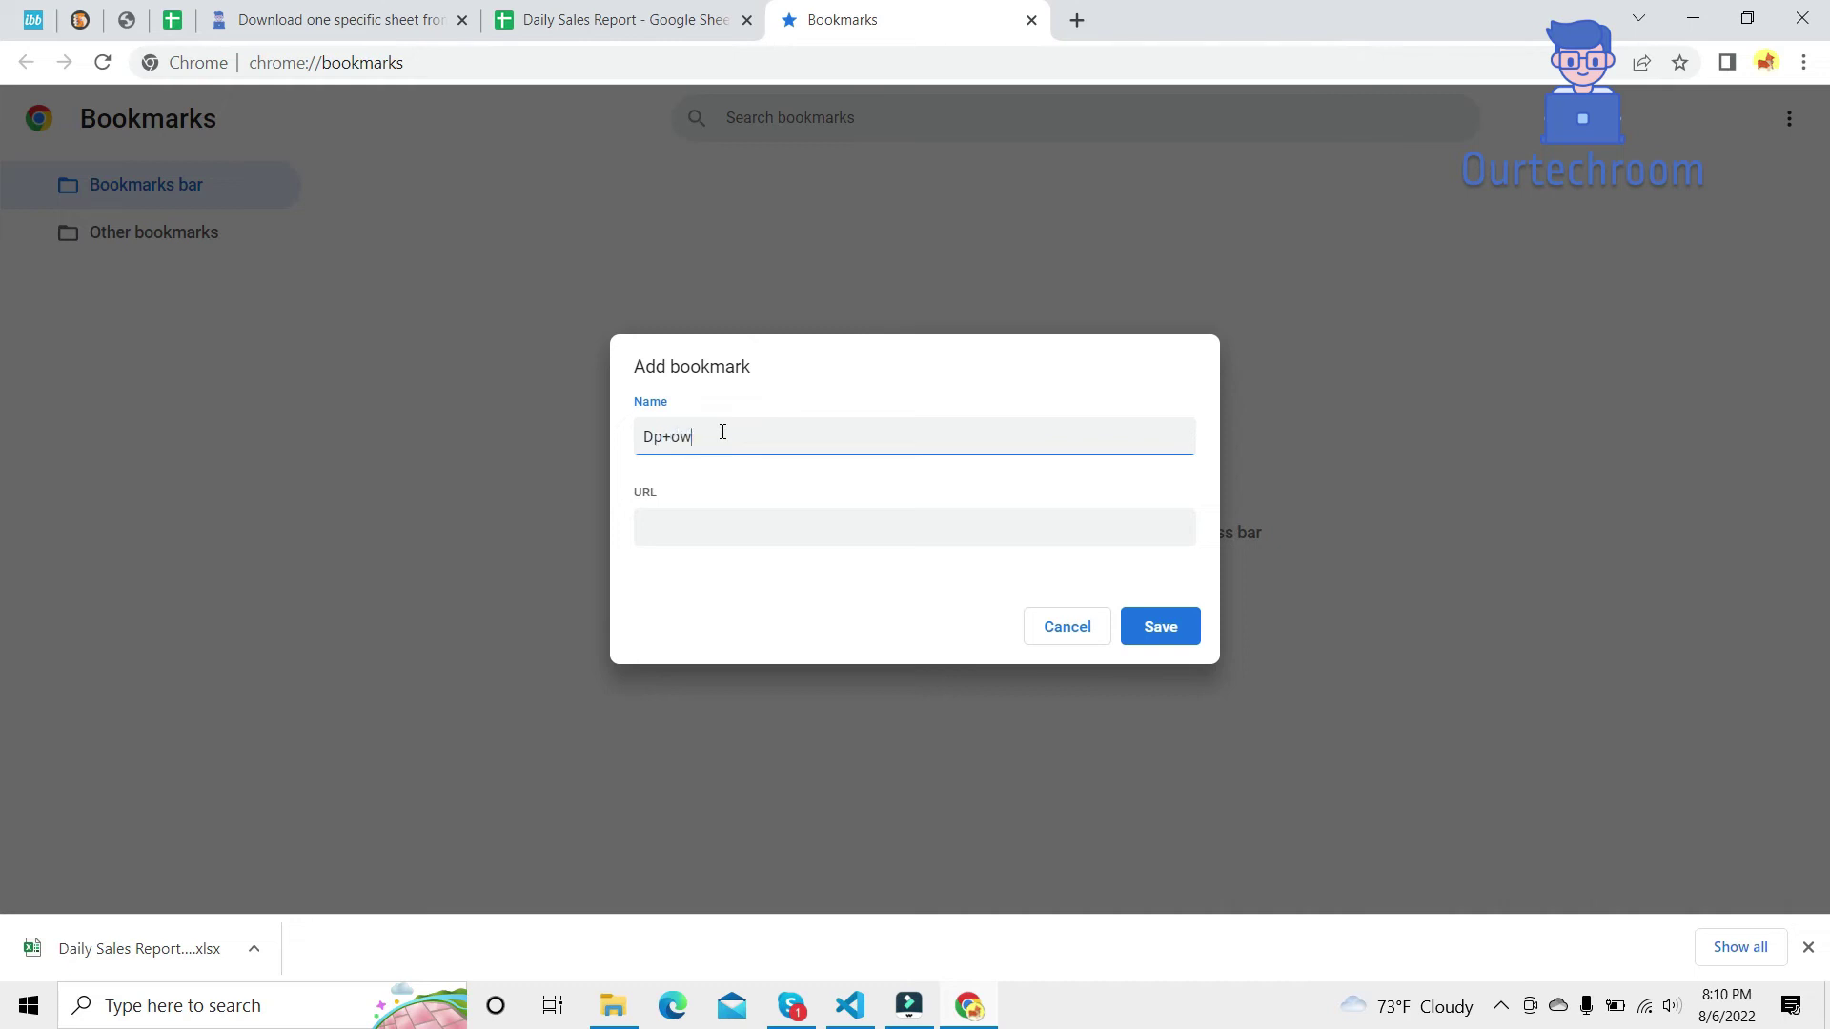
{"action": "key", "text": "BackSpace"}
{"action": "key", "text": "BackSpace"}
{"action": "key", "text": "BackSpace"}
{"action": "key", "text": "BackSpace"}
{"action": "key", "text": "BackSpace"}
{"action": "key", "text": "BackSpace"}
{"action": "key", "text": "BackSpace"}
{"action": "key", "text": "BackSpace"}
{"action": "key", "text": "BackSpace"}
{"action": "type", "text": "Download"}
Copy the complete JavaScript export code from the Method 3 section of the web article.
{"action": "left_click", "coordinate": [334, 19]}
{"action": "left_click", "coordinate": [488, 482]}
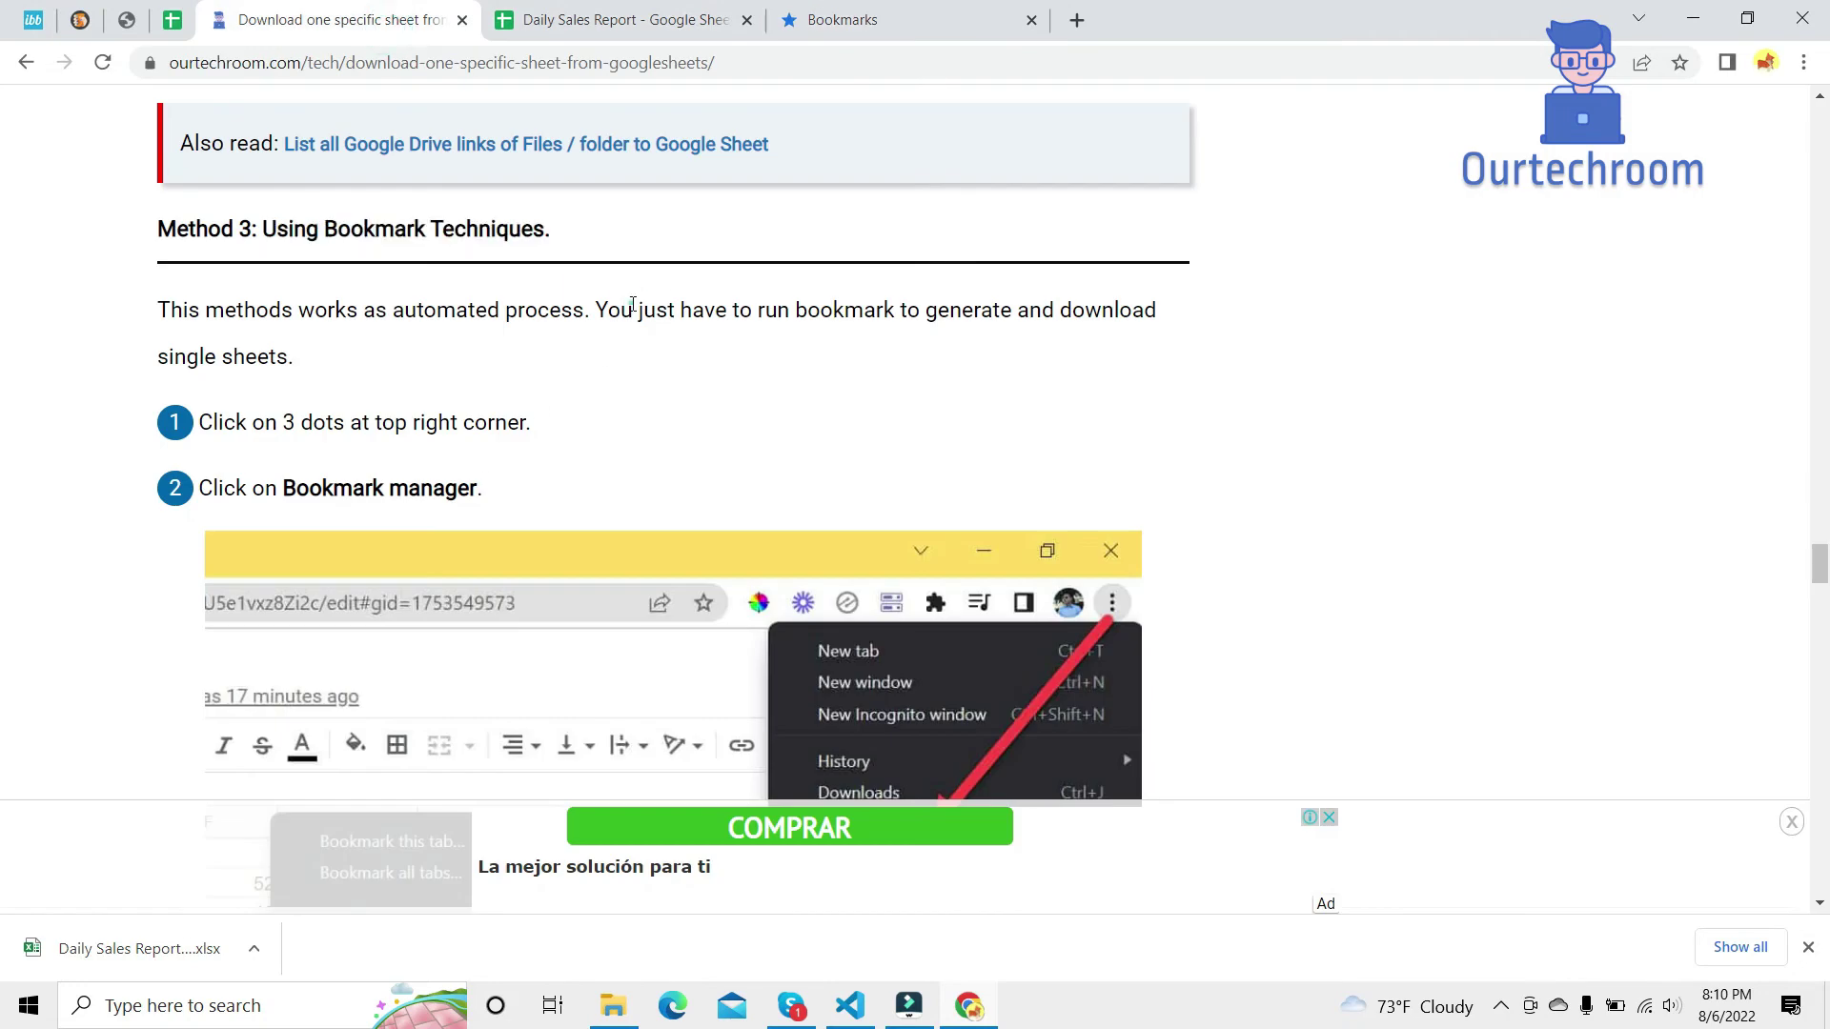
{"action": "scroll", "coordinate": [495, 550], "scroll_direction": "down", "scroll_amount": 5}
{"action": "scroll", "coordinate": [494, 550], "scroll_direction": "down", "scroll_amount": 15}
{"action": "scroll", "coordinate": [495, 550], "scroll_direction": "up", "scroll_amount": 2}
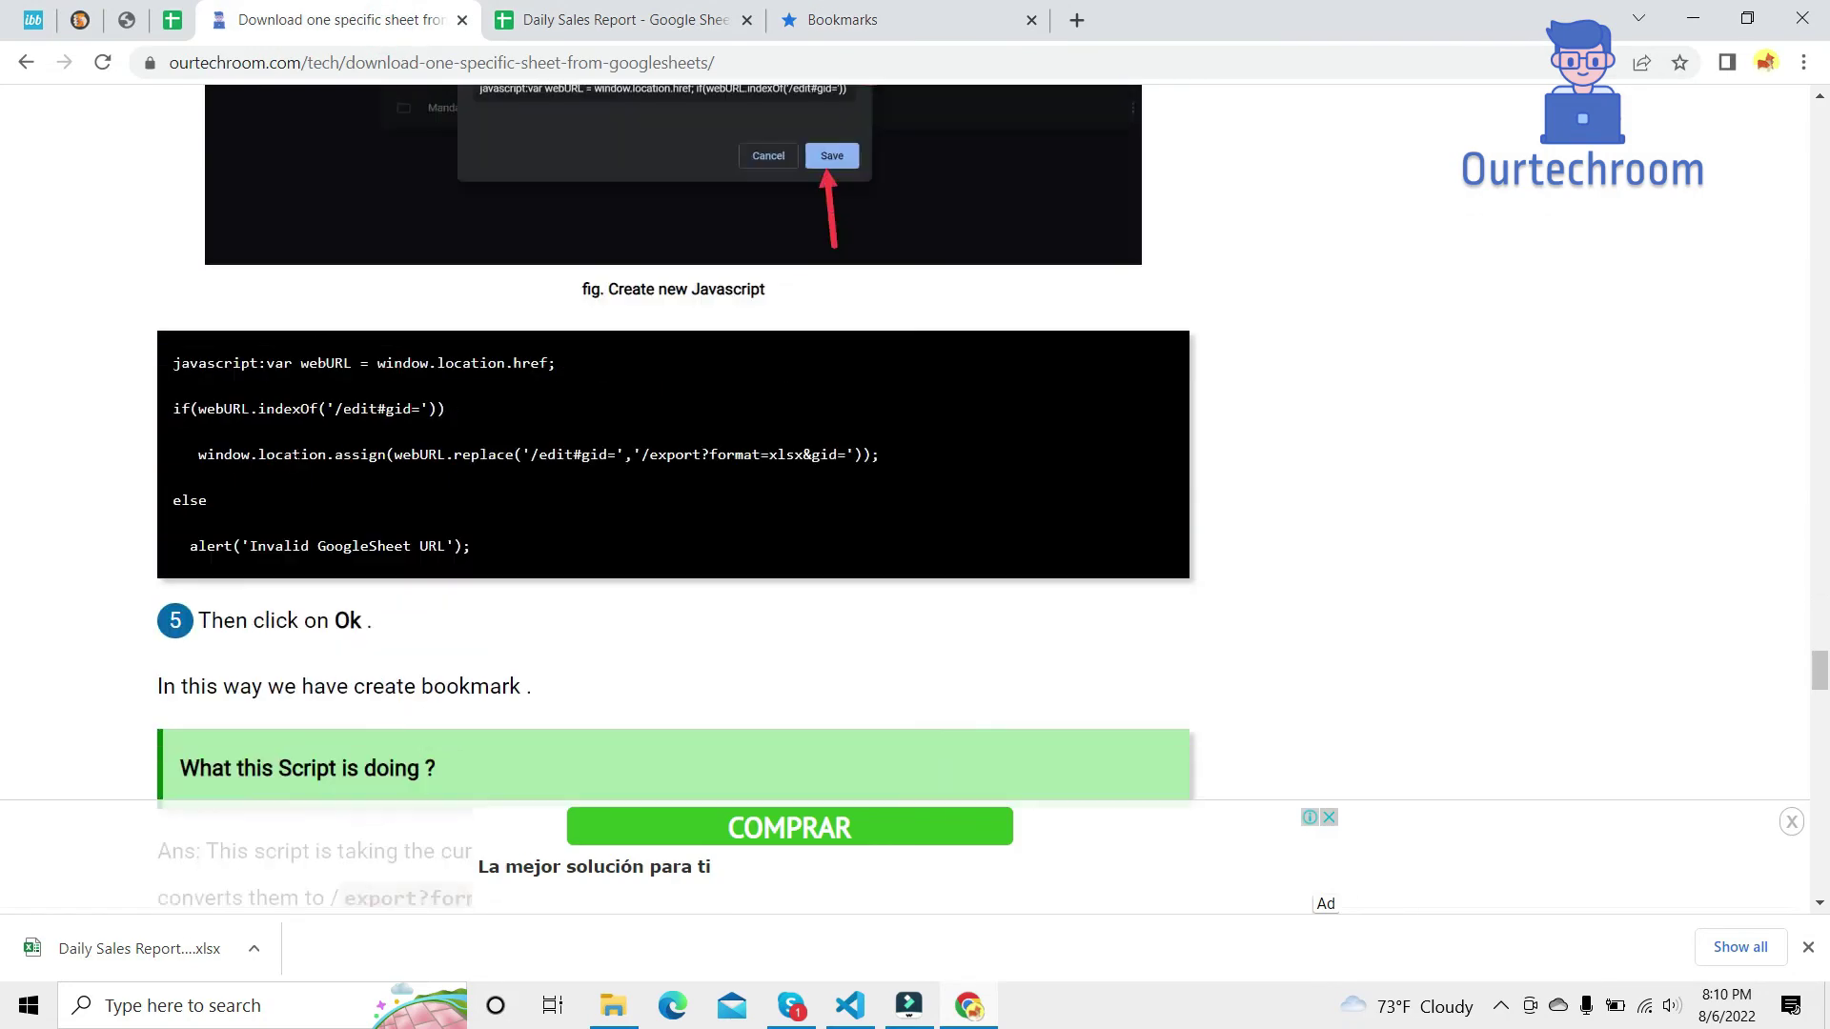
{"action": "left_click_drag", "start_coordinate": [175, 388], "coordinate": [497, 581]}
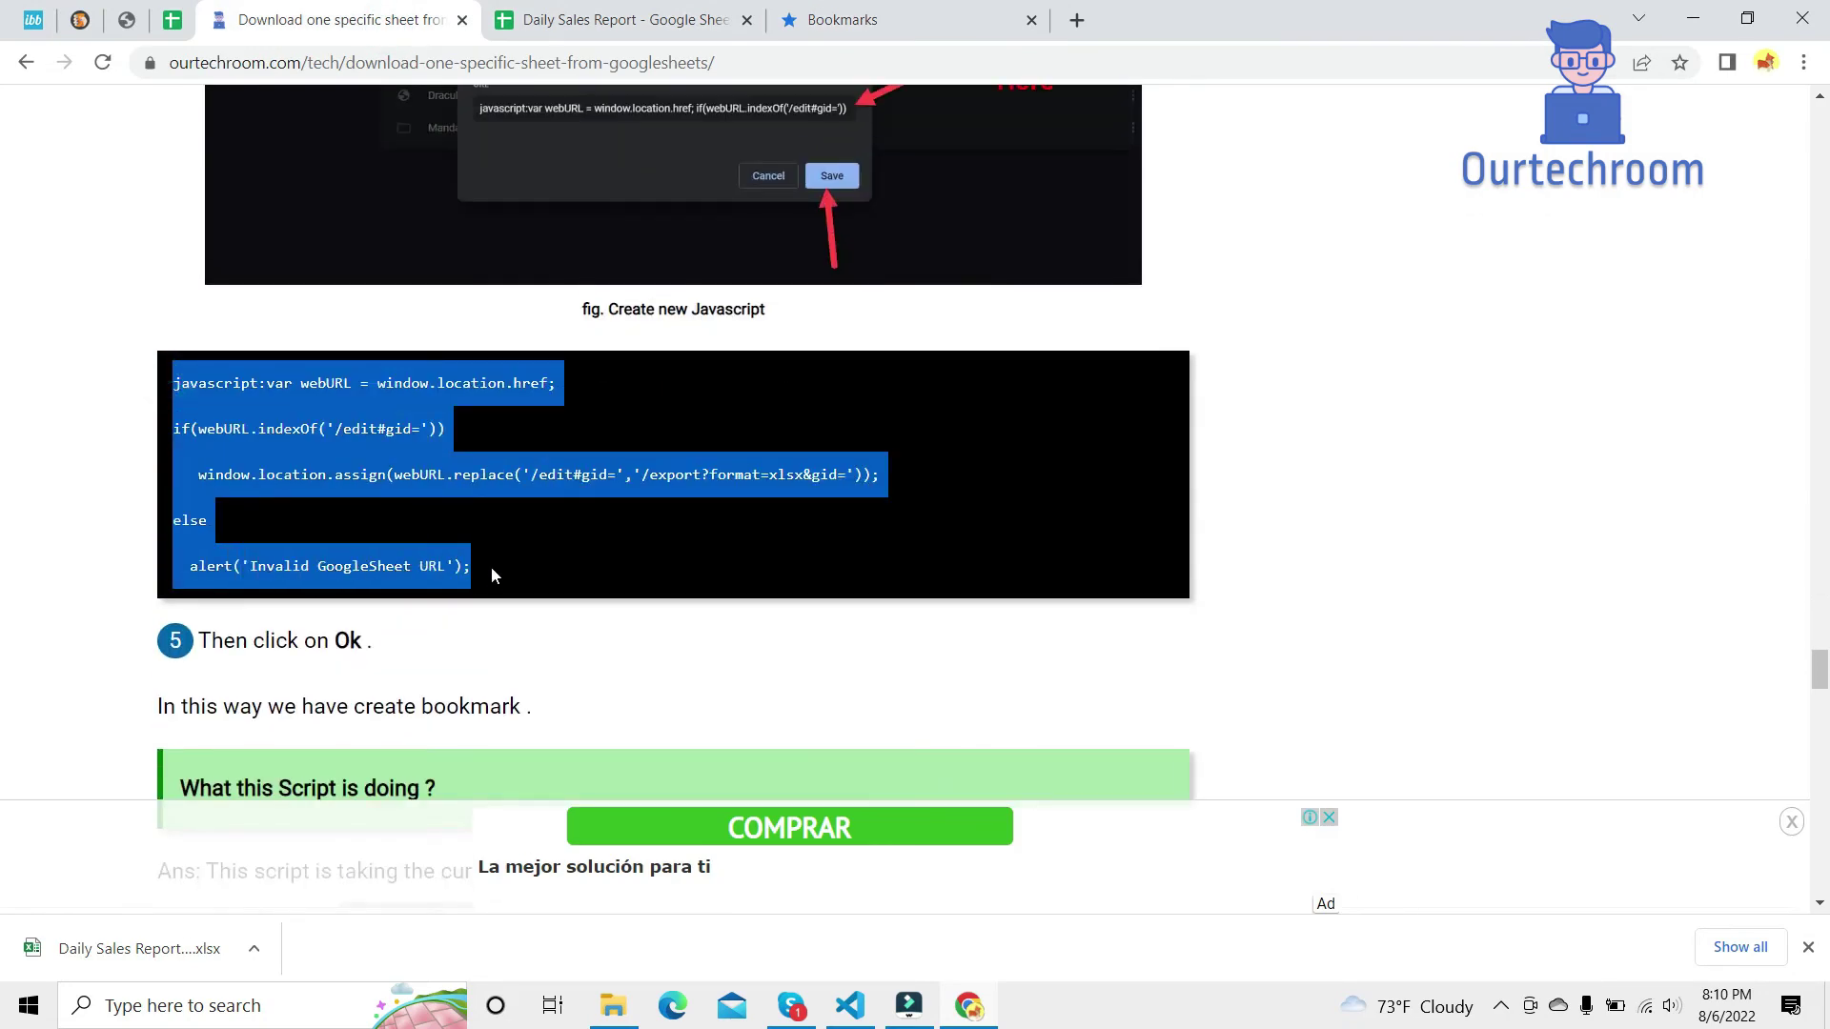
Paste the copied JavaScript as the URL of the Download Specific Sheet bookmark and save it.
{"action": "left_click", "coordinate": [618, 23]}
{"action": "left_click", "coordinate": [829, 19]}
{"action": "left_click", "coordinate": [745, 533]}
{"action": "key", "text": "ctrl+v"}
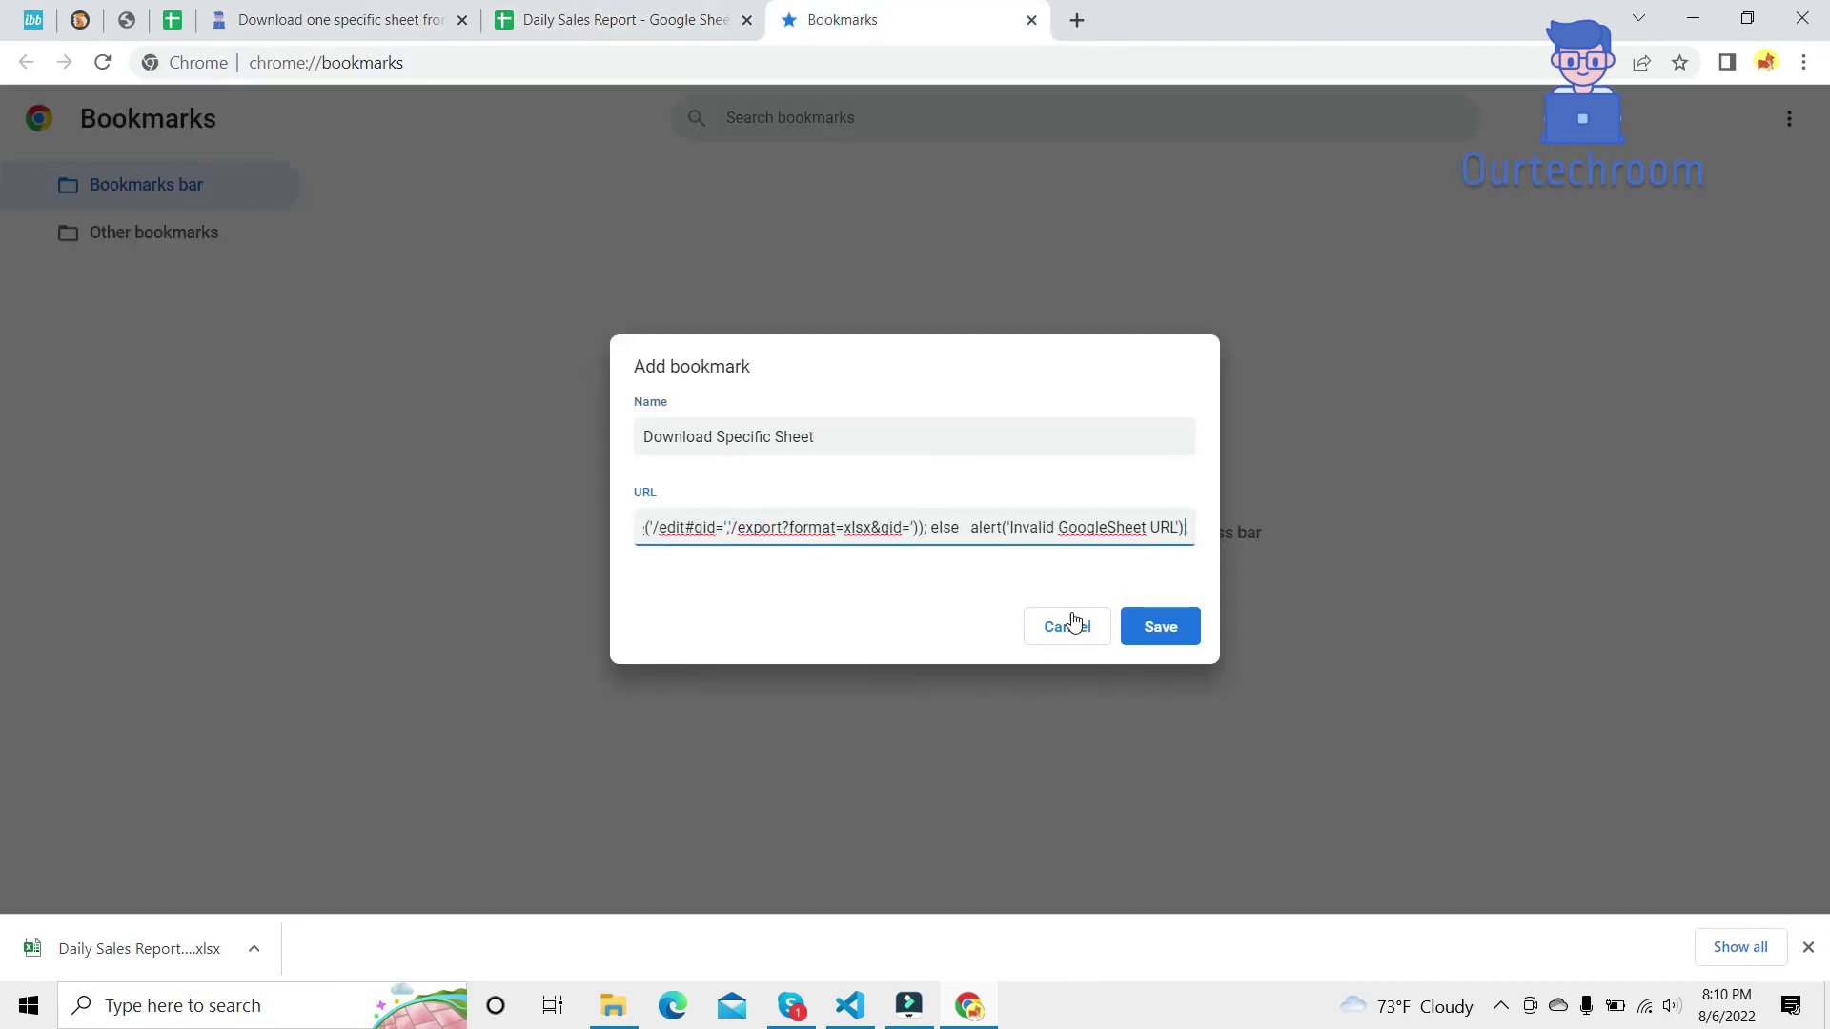
{"action": "left_click", "coordinate": [1160, 629]}
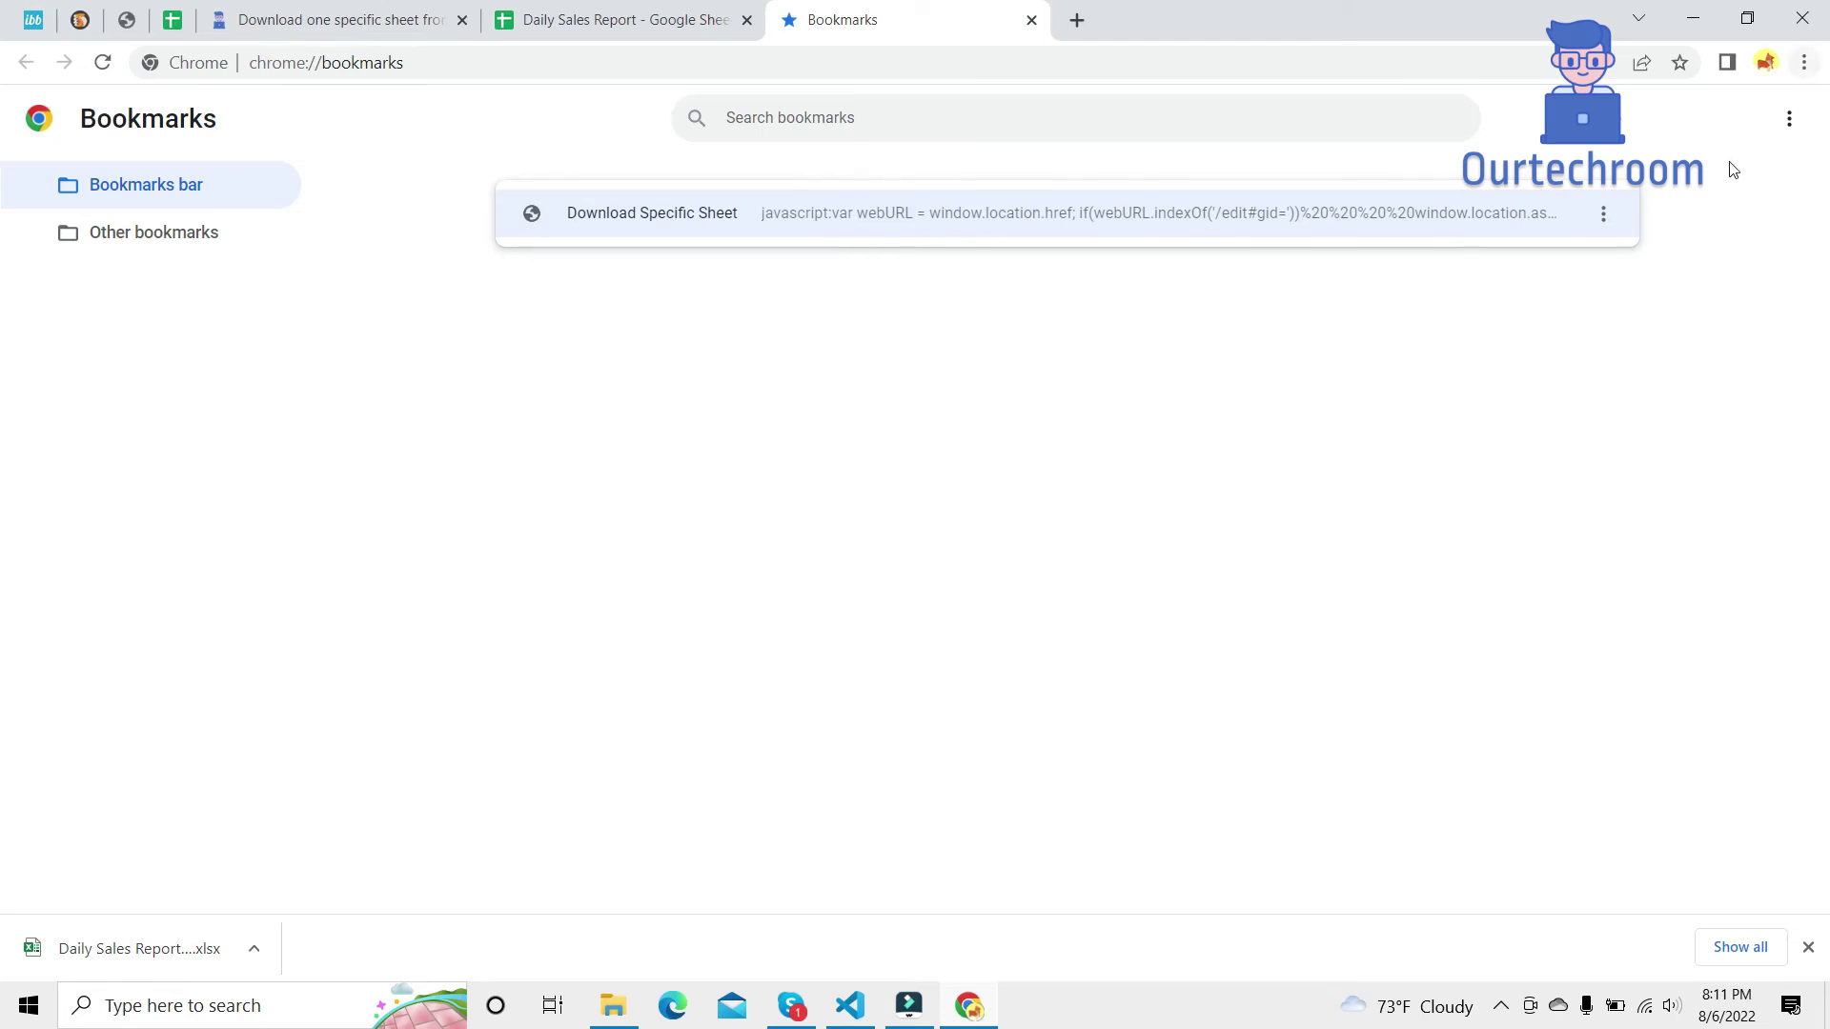
Run the Download Specific Sheet bookmark on the Feb sheet of the Daily Sales Report and allow multiple file downloads.
{"action": "key", "text": "ctrl+shift+Tab"}
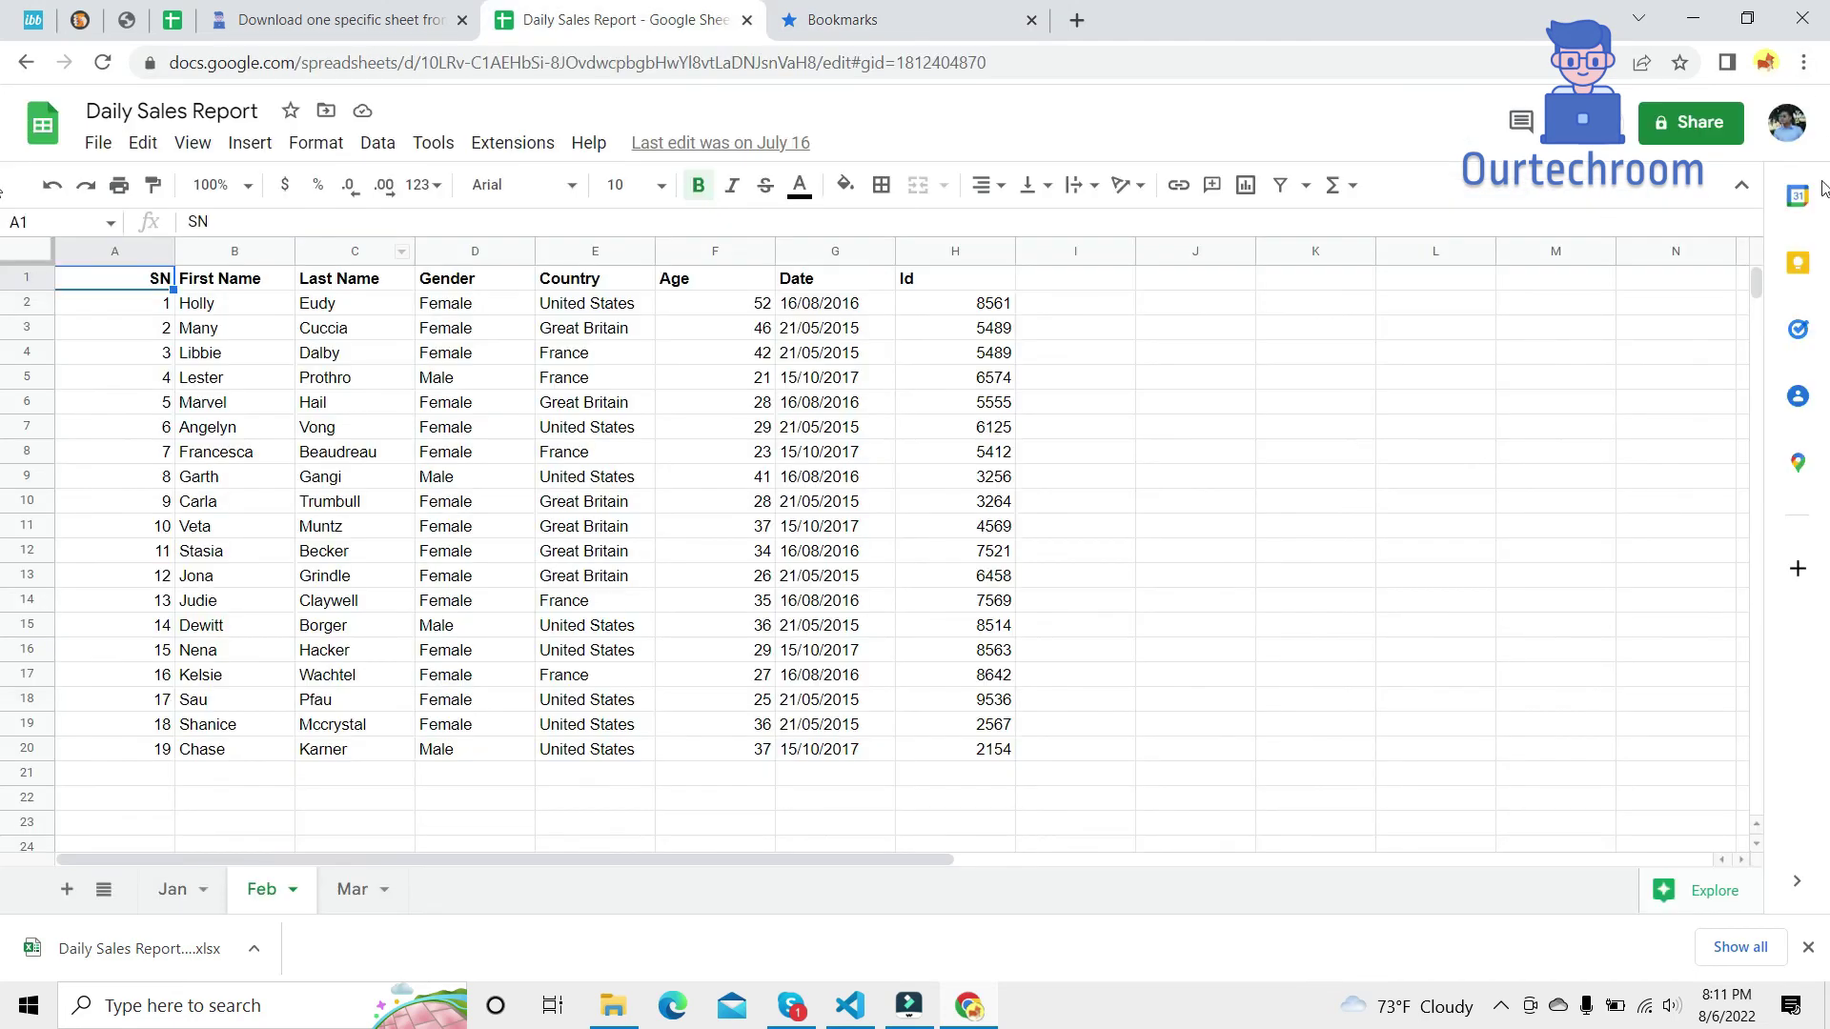
{"action": "left_click", "coordinate": [1803, 62]}
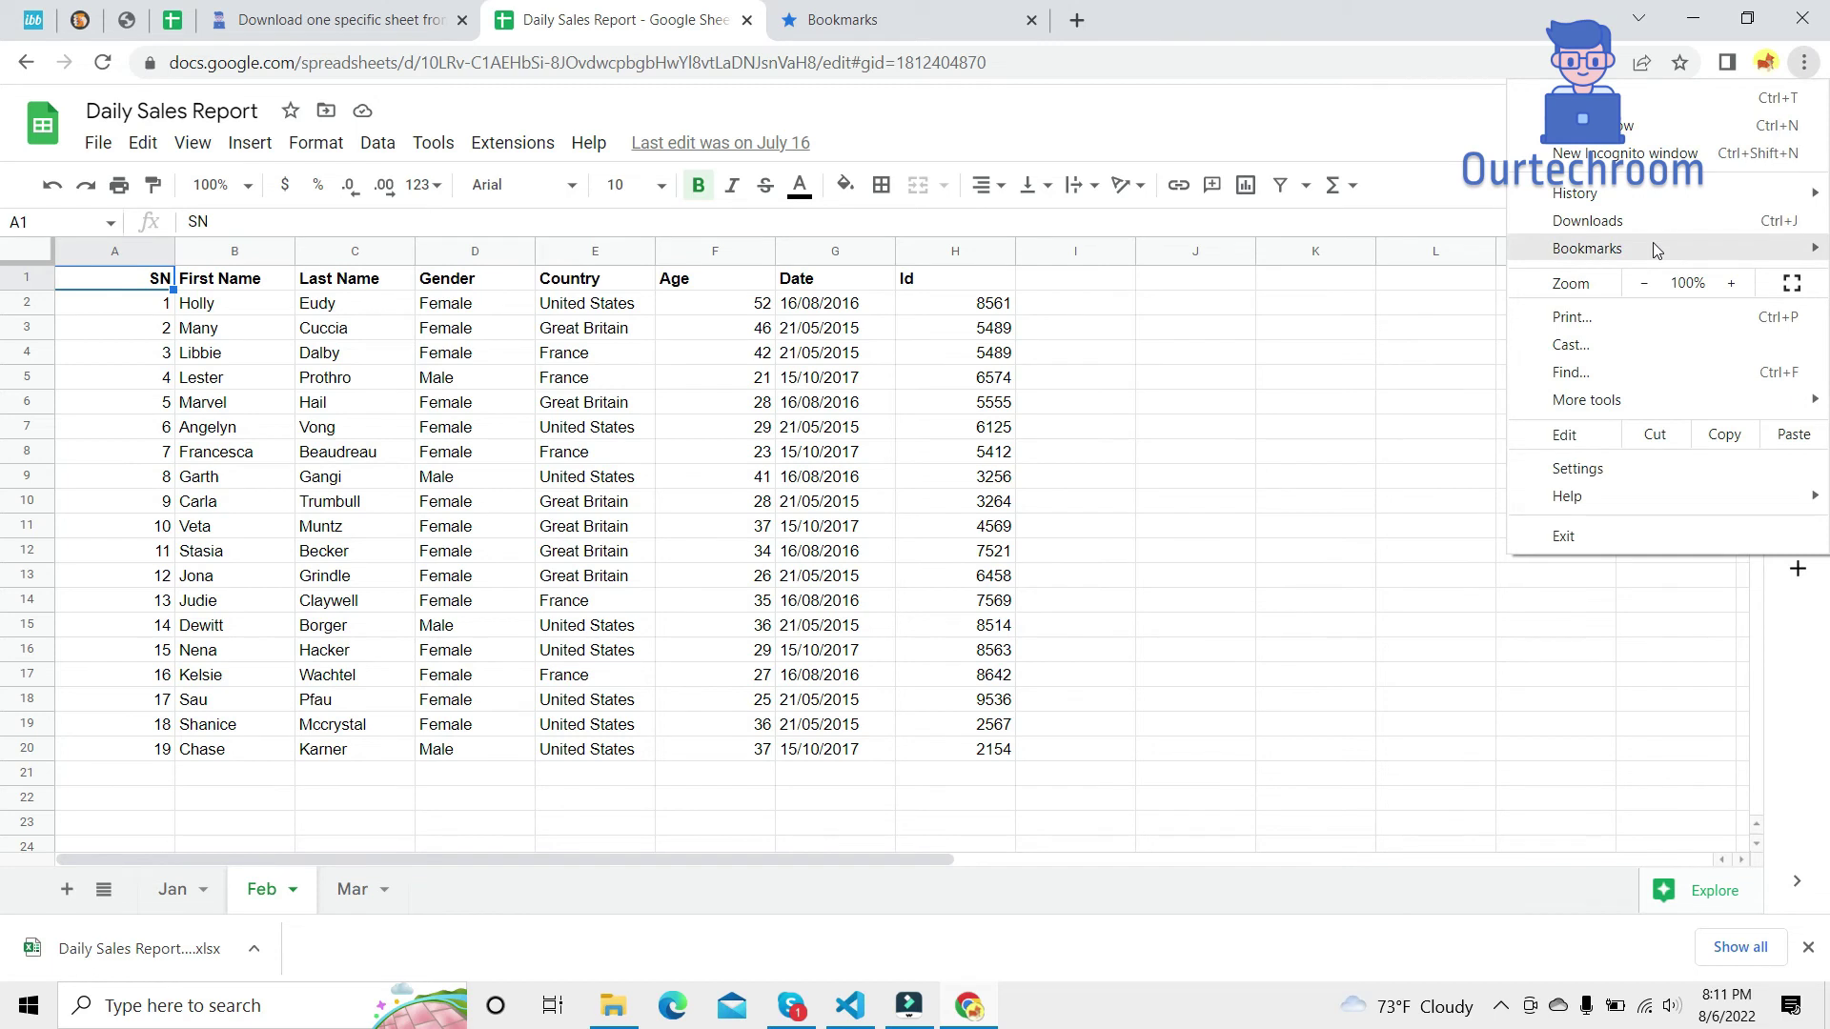
{"action": "mouse_move", "coordinate": [1654, 249]}
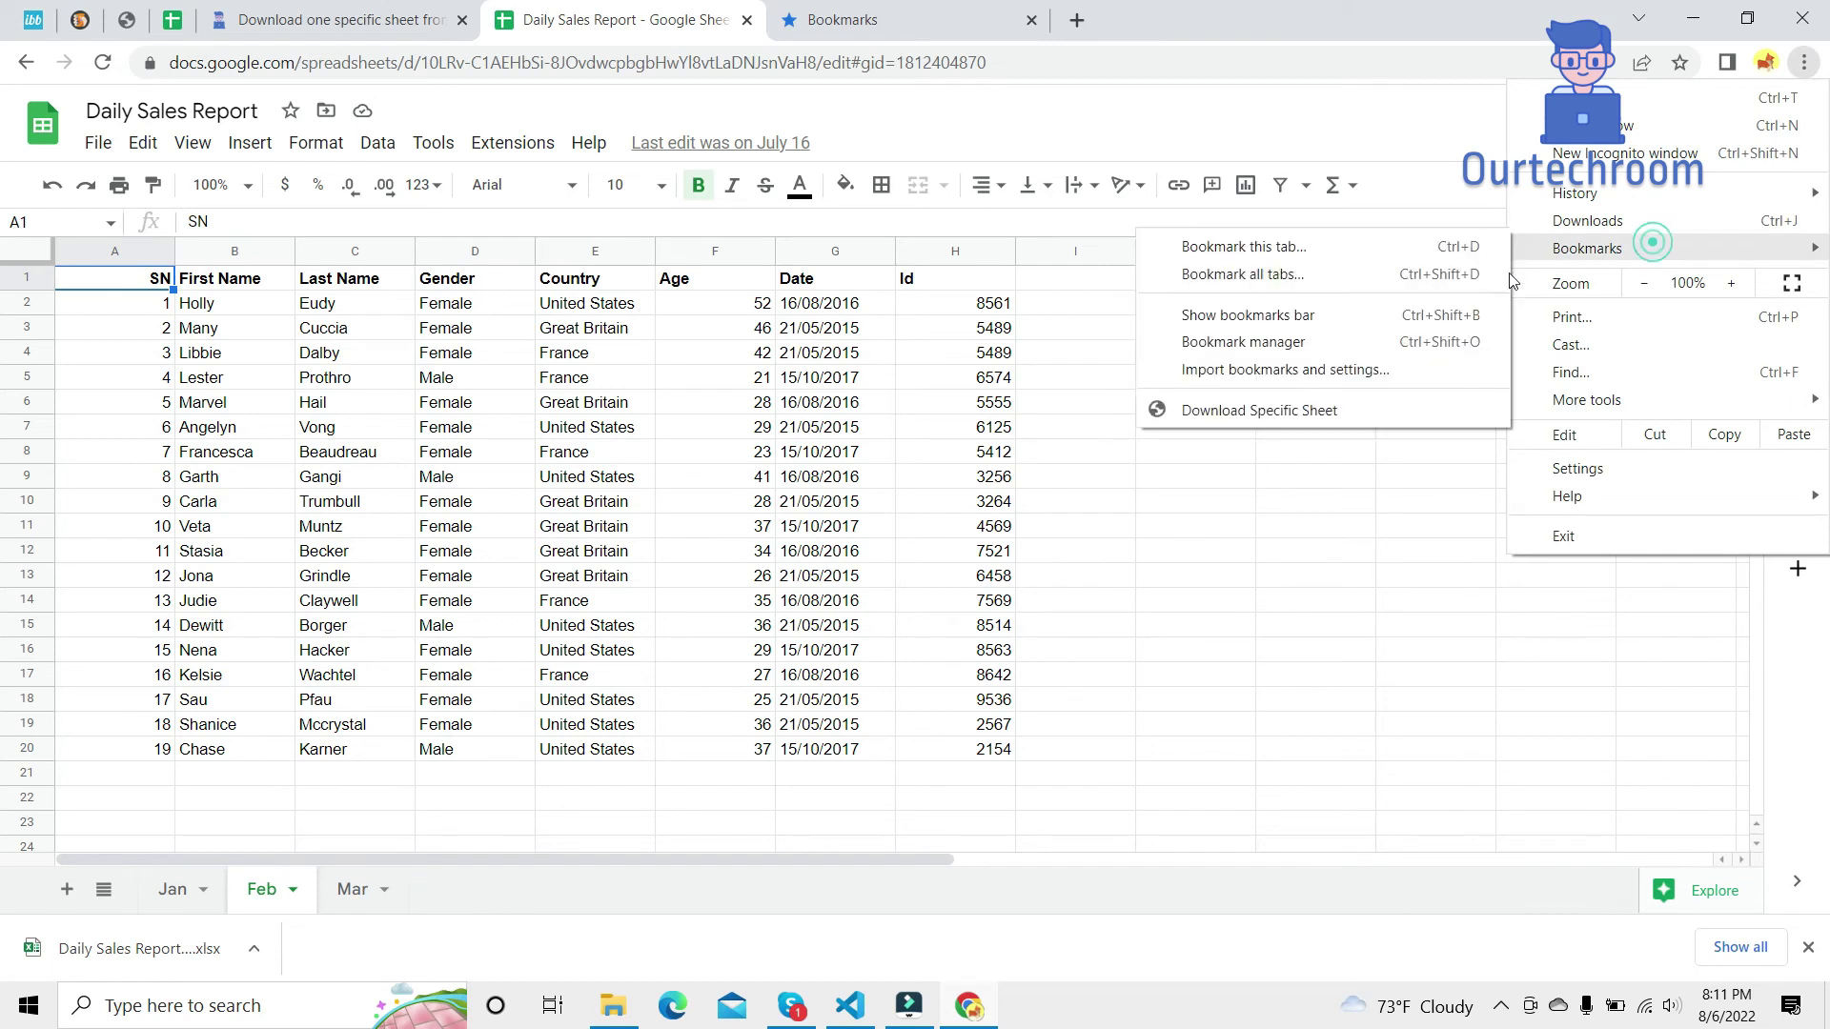
{"action": "left_click", "coordinate": [1237, 410]}
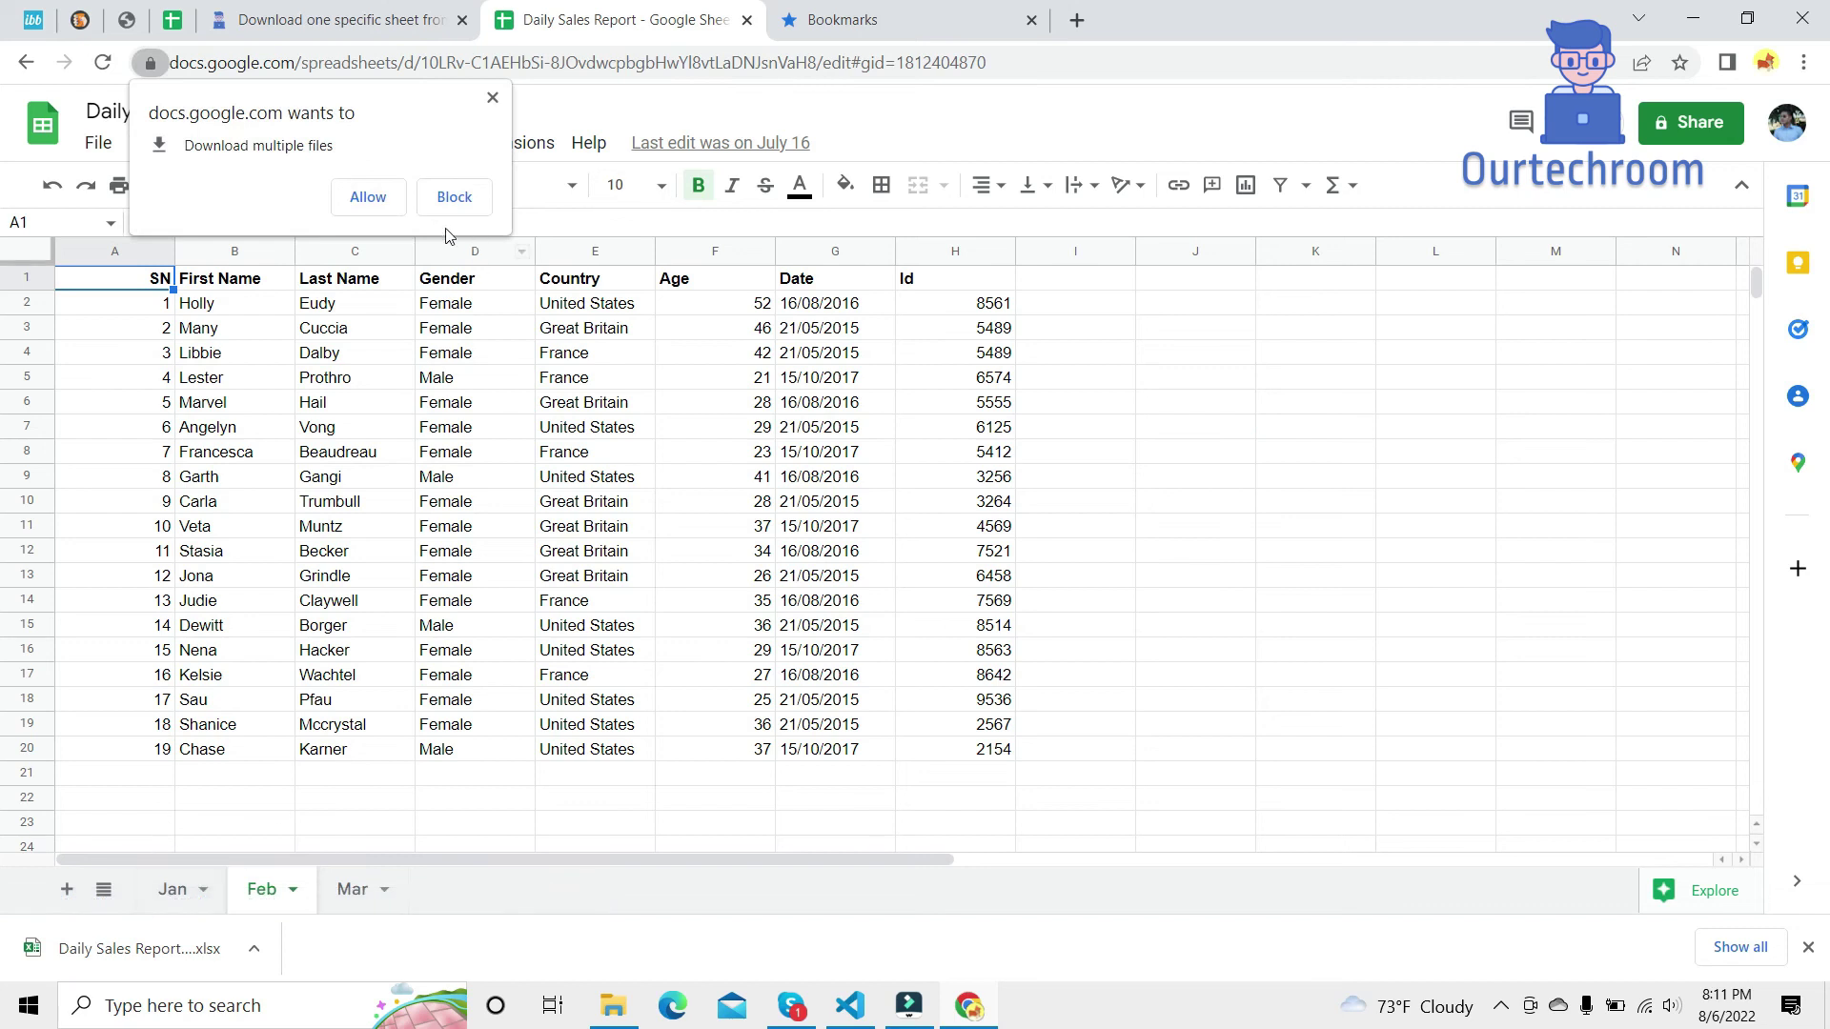
{"action": "left_click", "coordinate": [370, 197]}
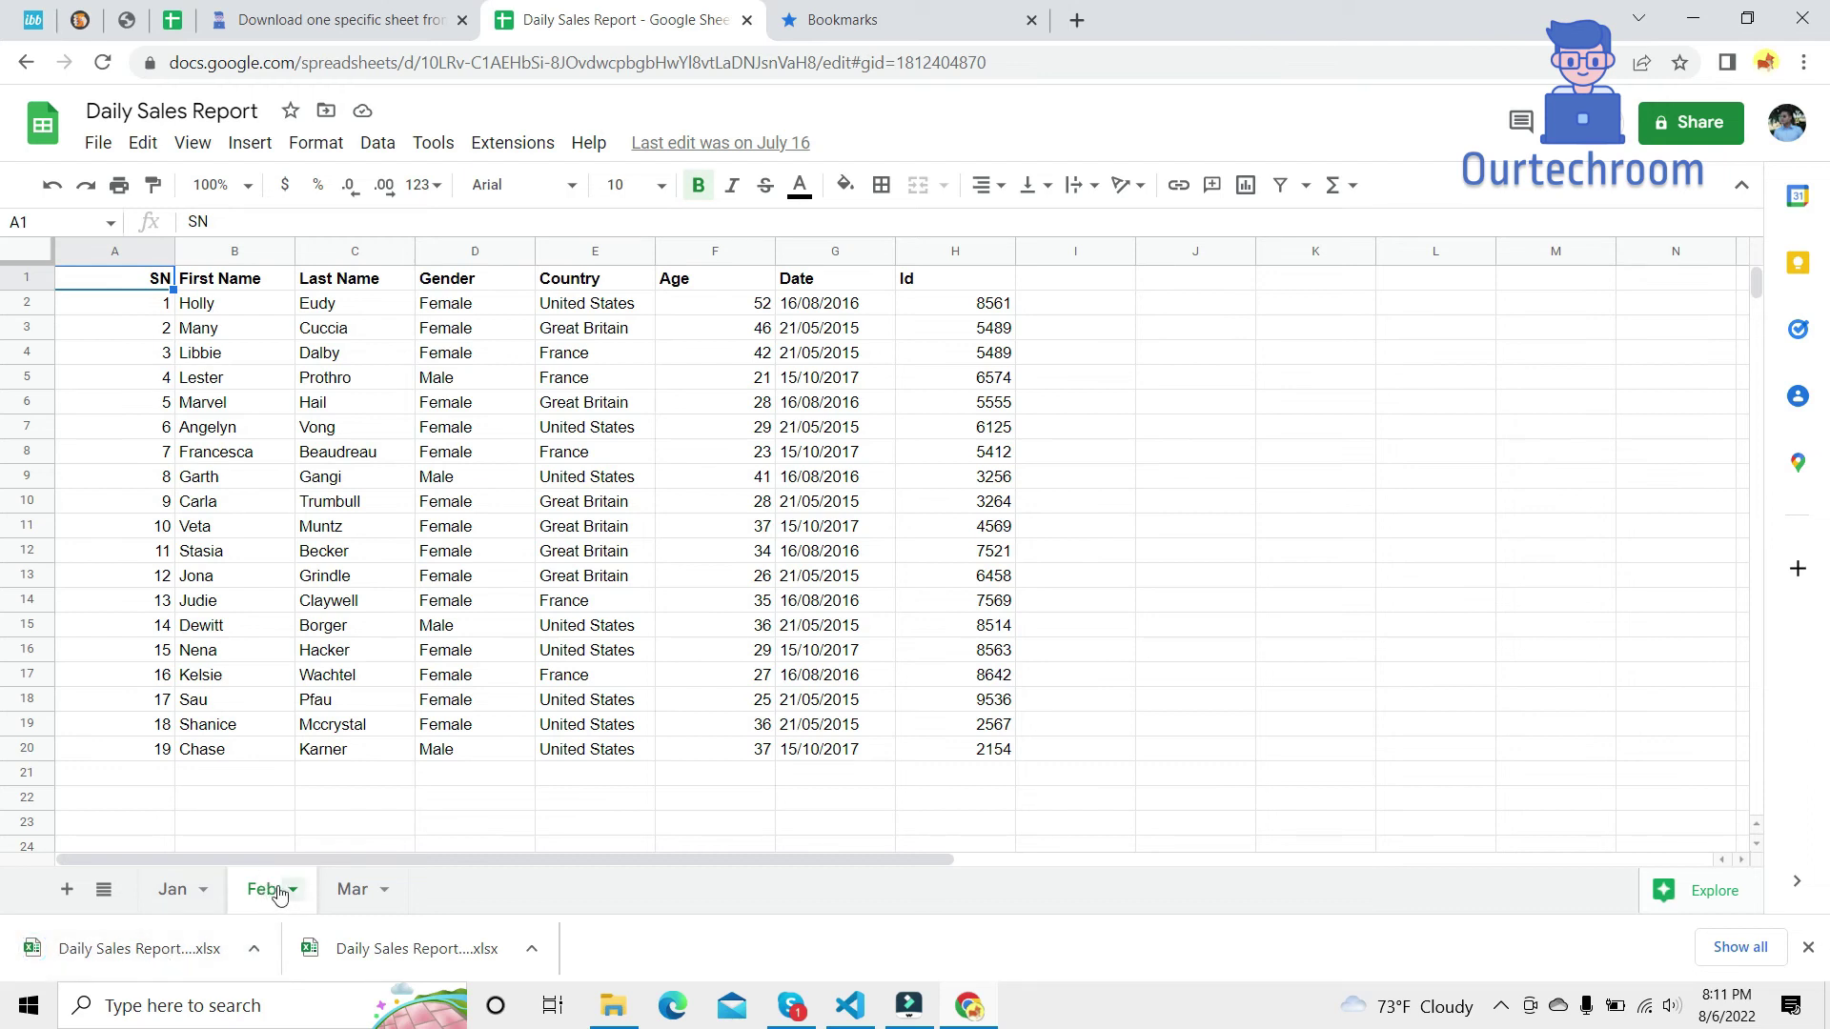
Show the downloaded Daily Sales Report file in its folder to check it, and close the folder window.
{"action": "left_click", "coordinate": [254, 948]}
{"action": "left_click", "coordinate": [286, 862]}
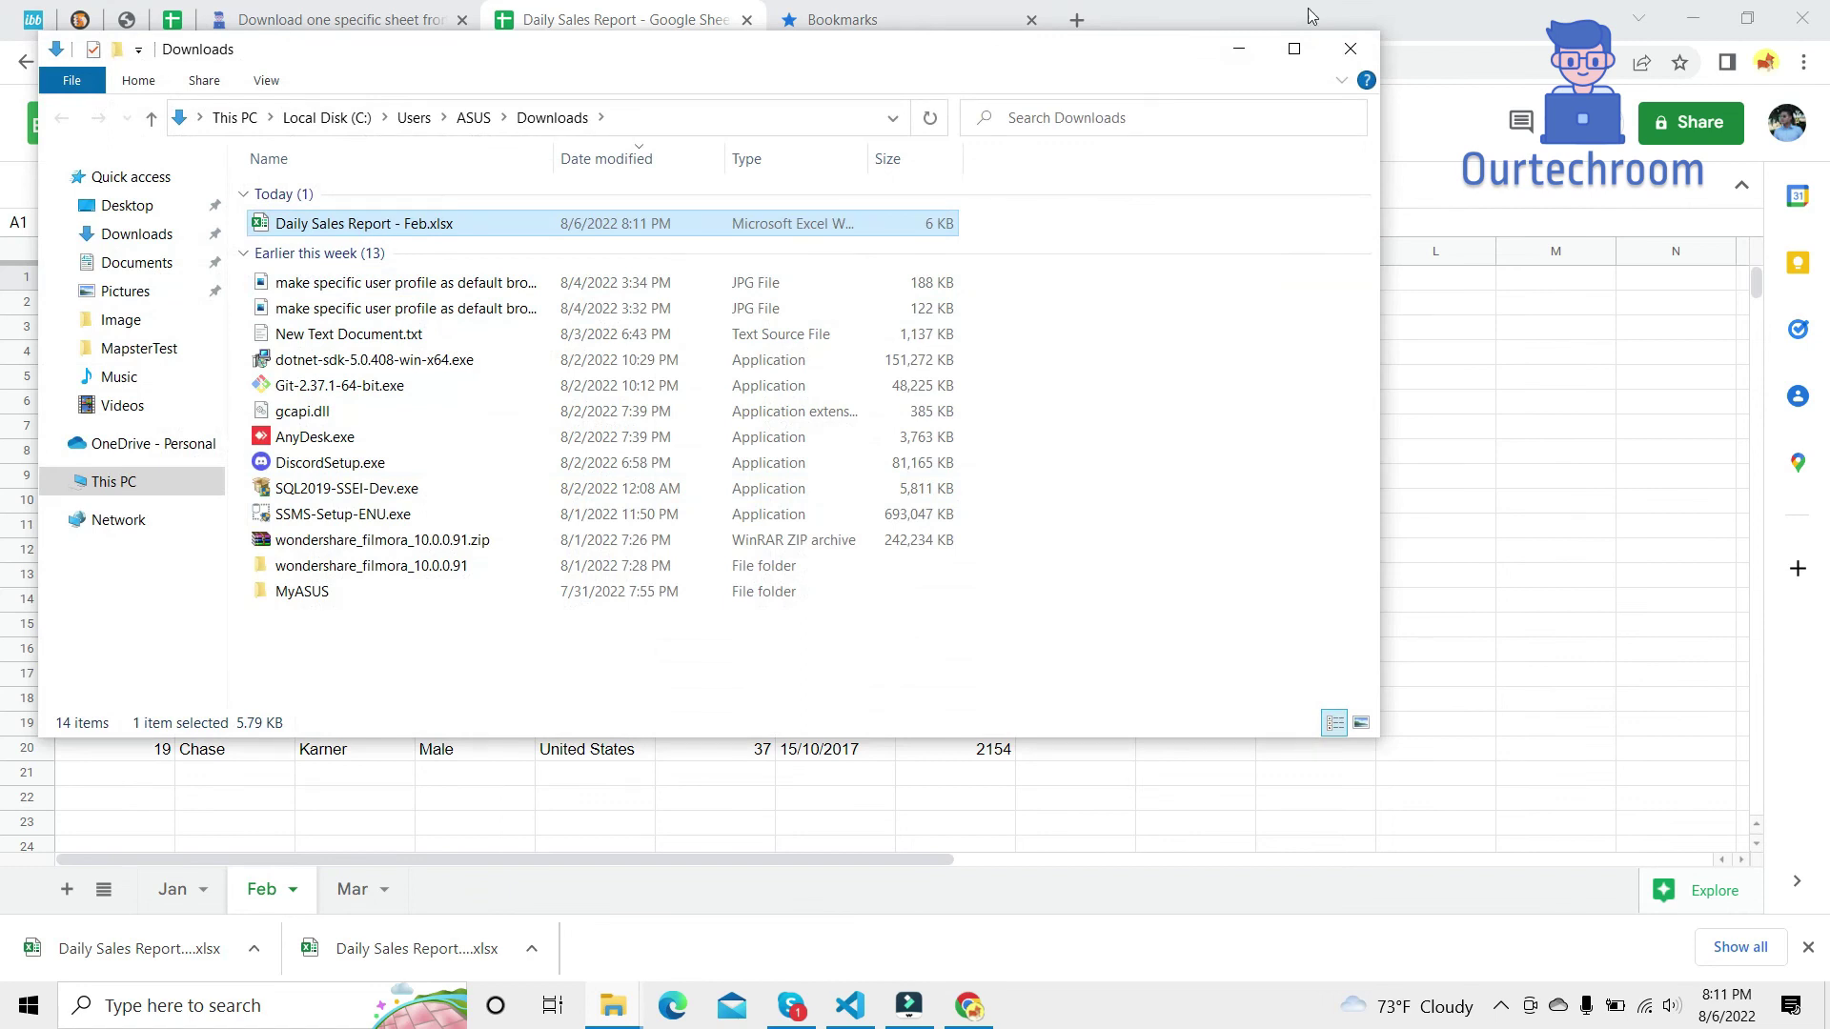
{"action": "left_click", "coordinate": [1349, 48]}
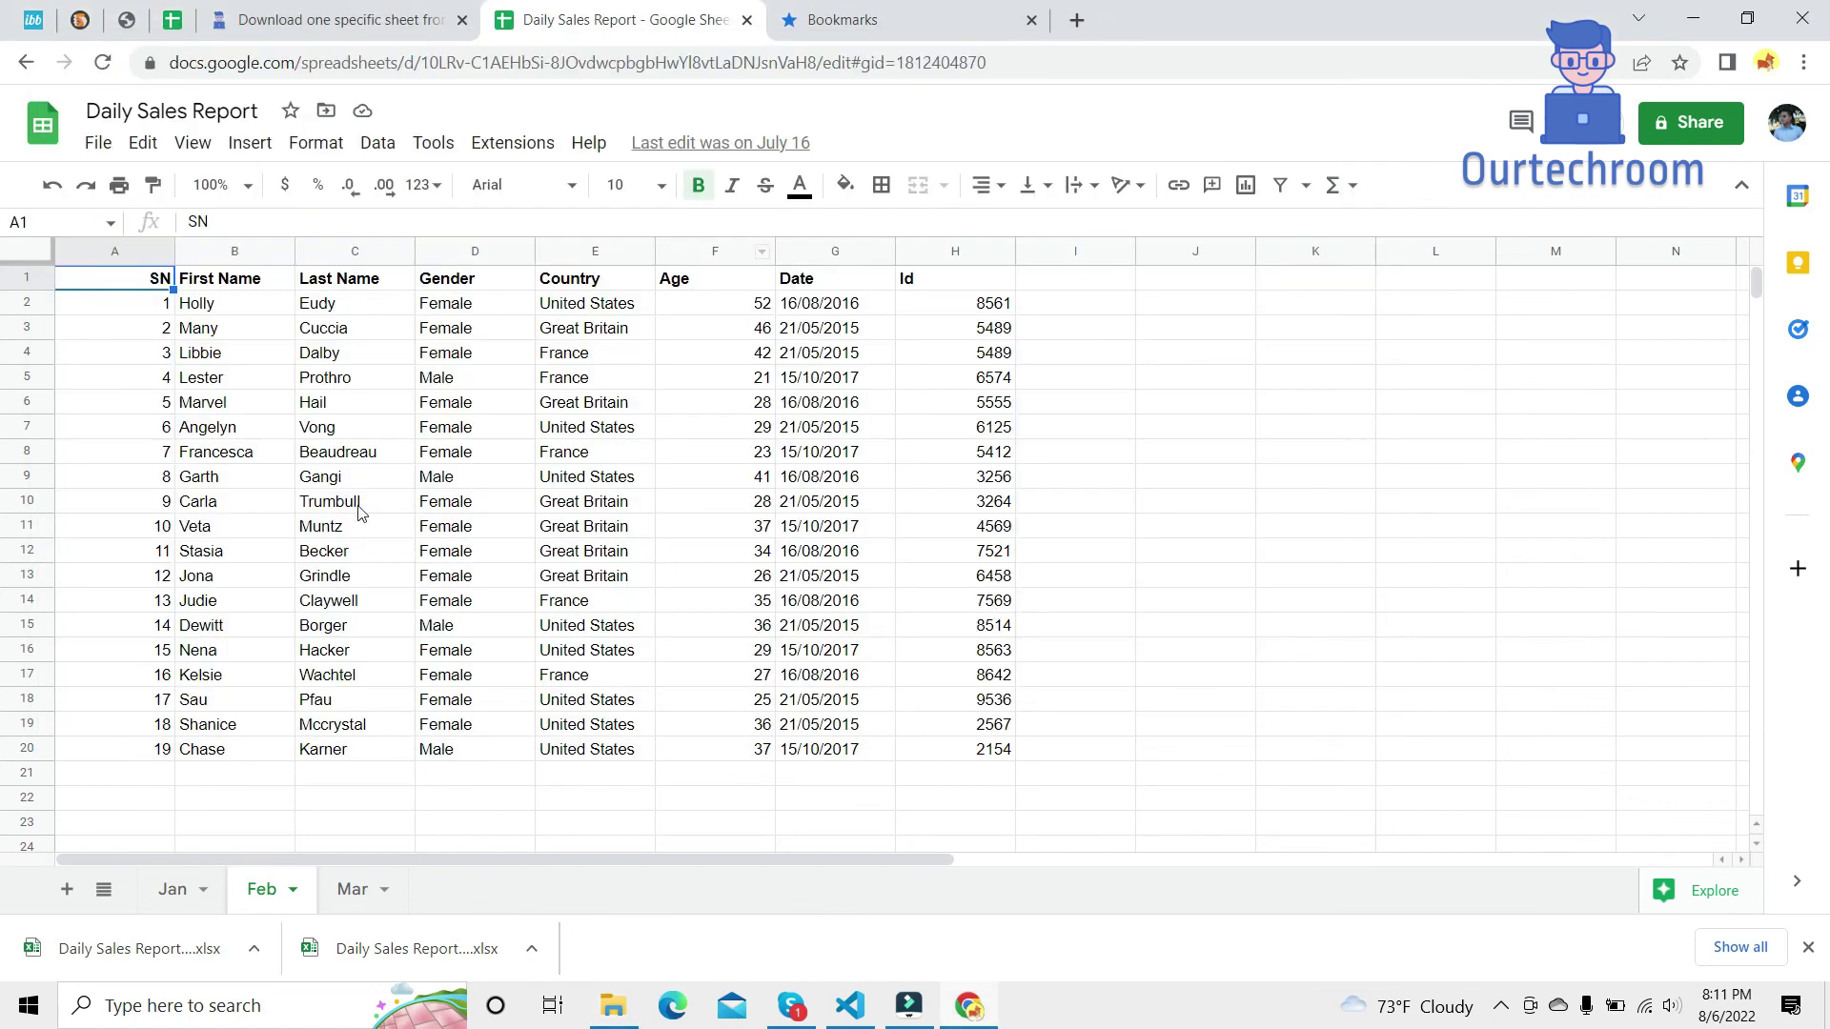
Review the xlsx format value in the article's script and its bookmark example, and return to the Daily Sales Report.
{"action": "left_click", "coordinate": [349, 20]}
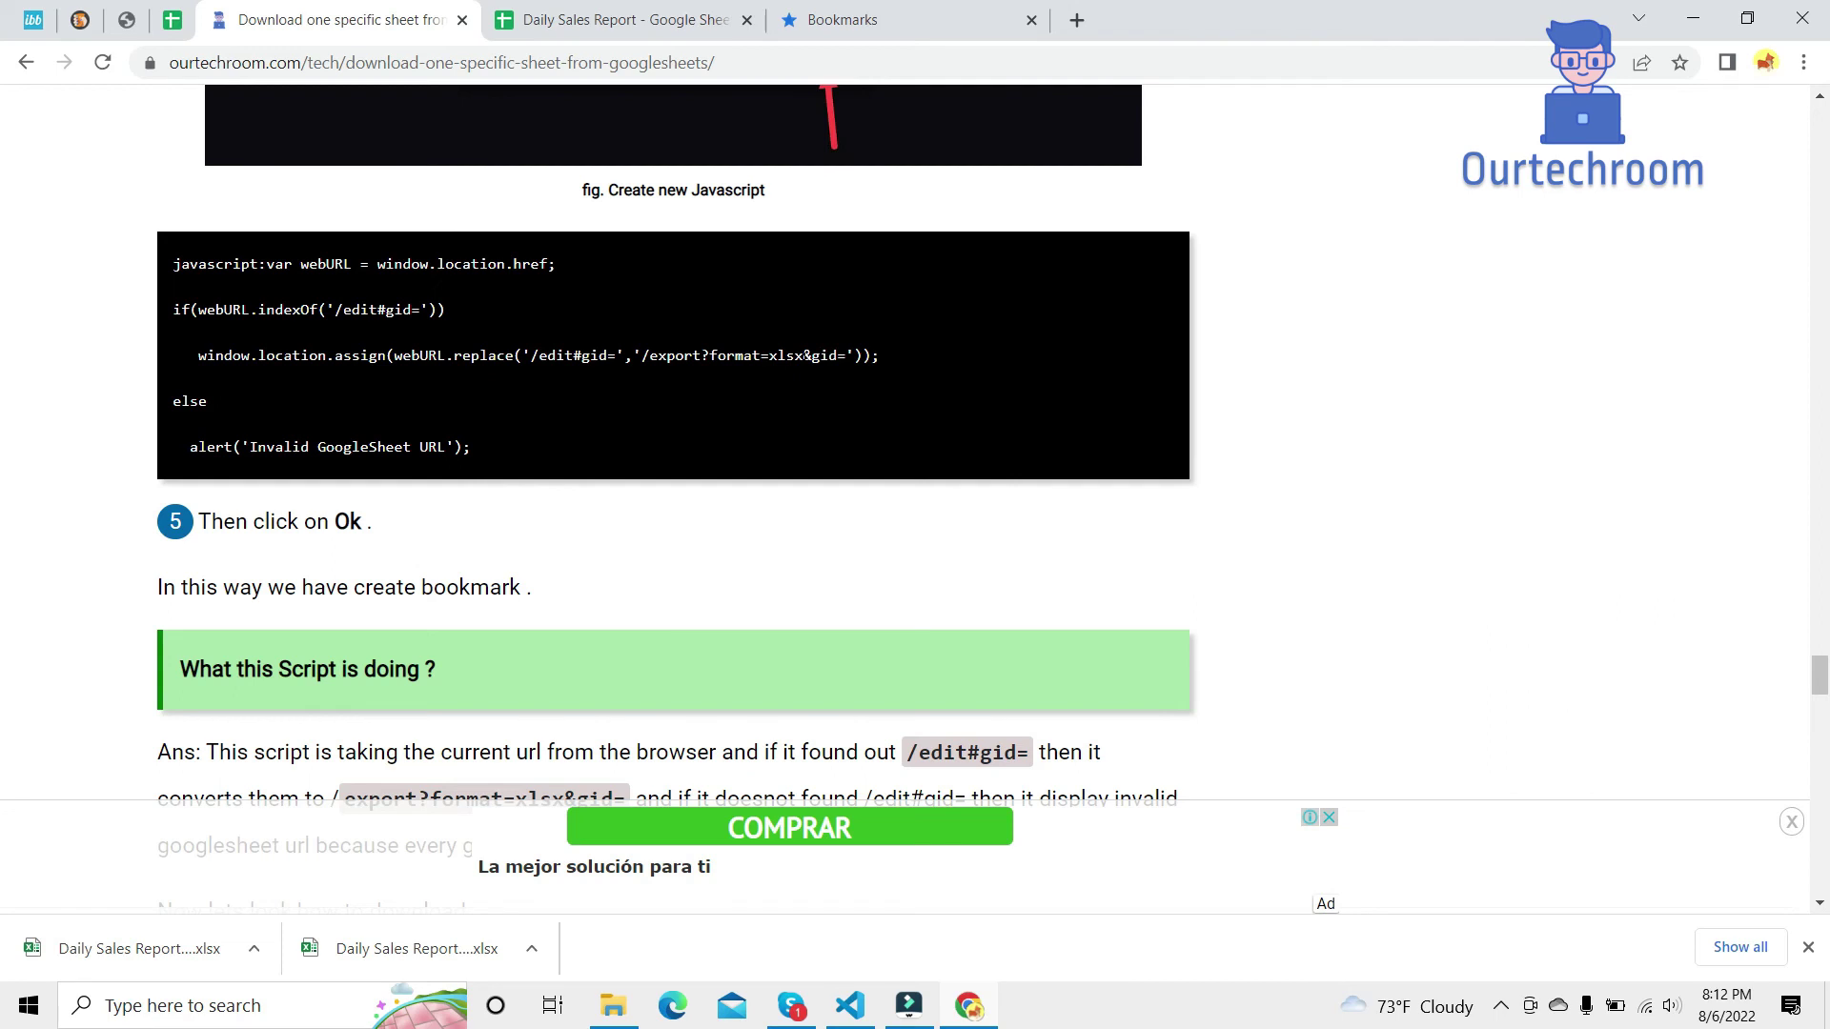
{"action": "double_click", "coordinate": [774, 352]}
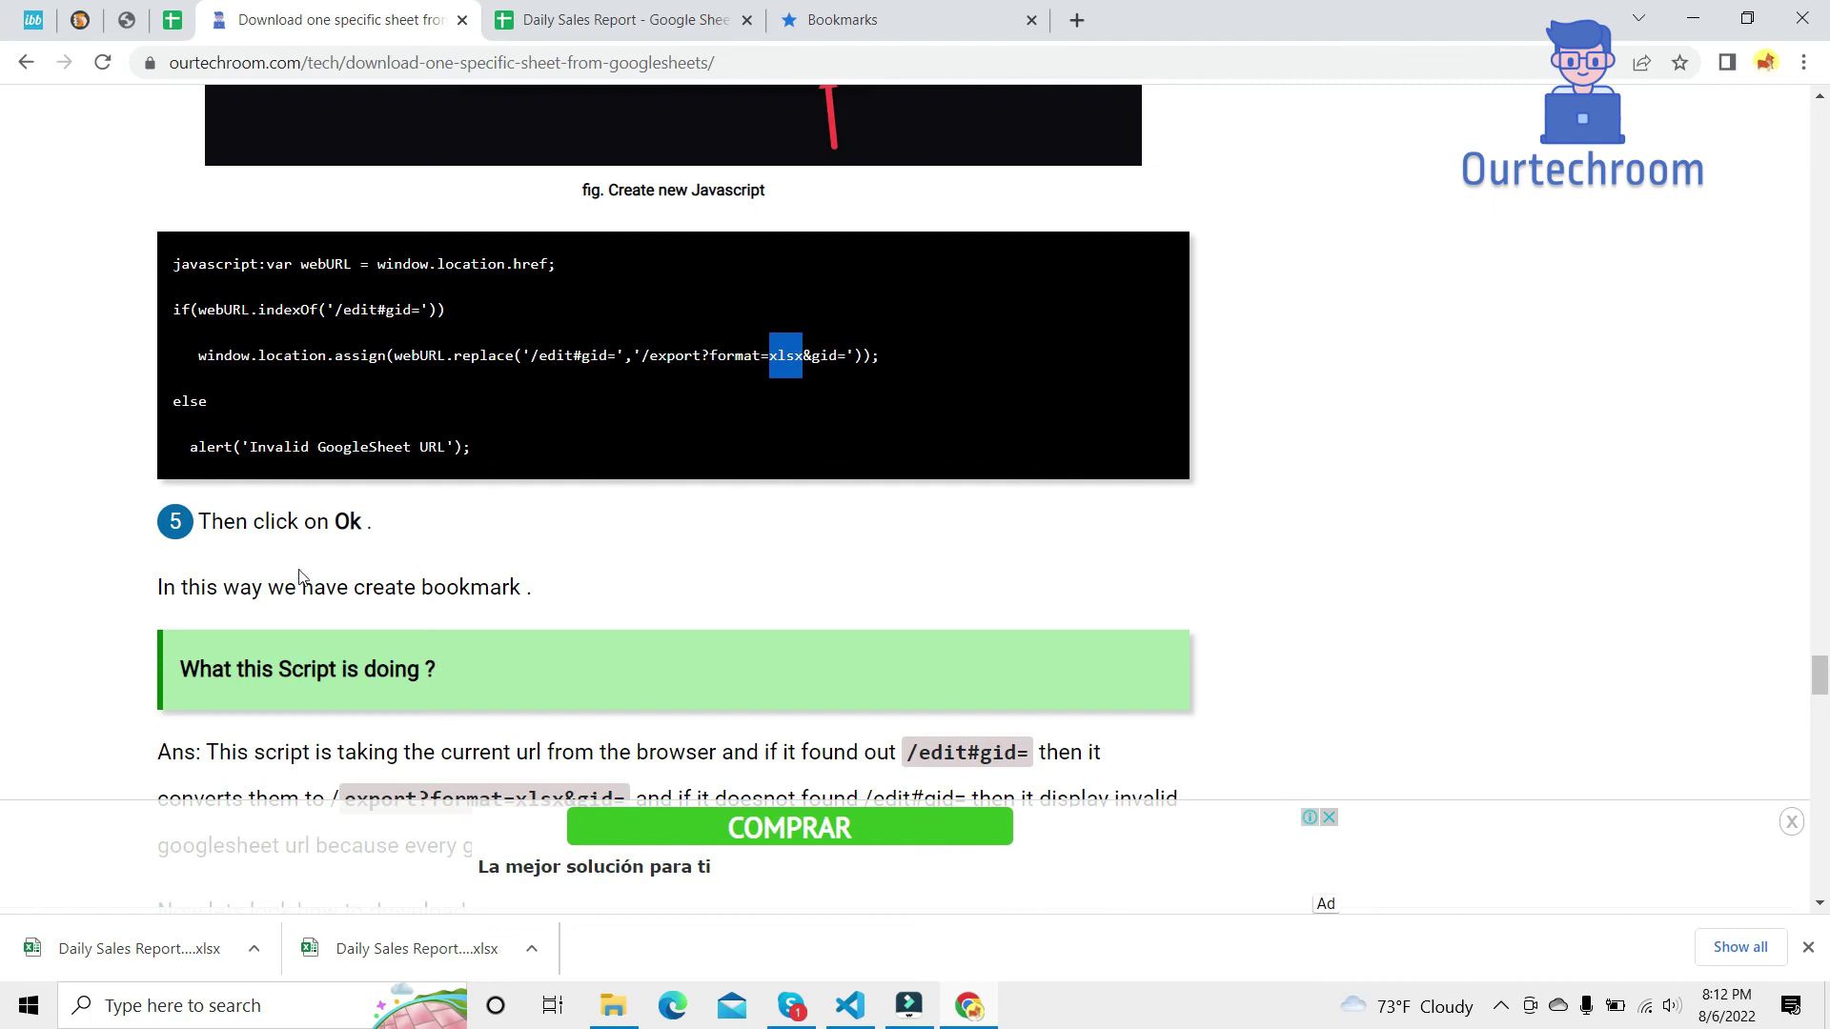
{"action": "left_click", "coordinate": [654, 12]}
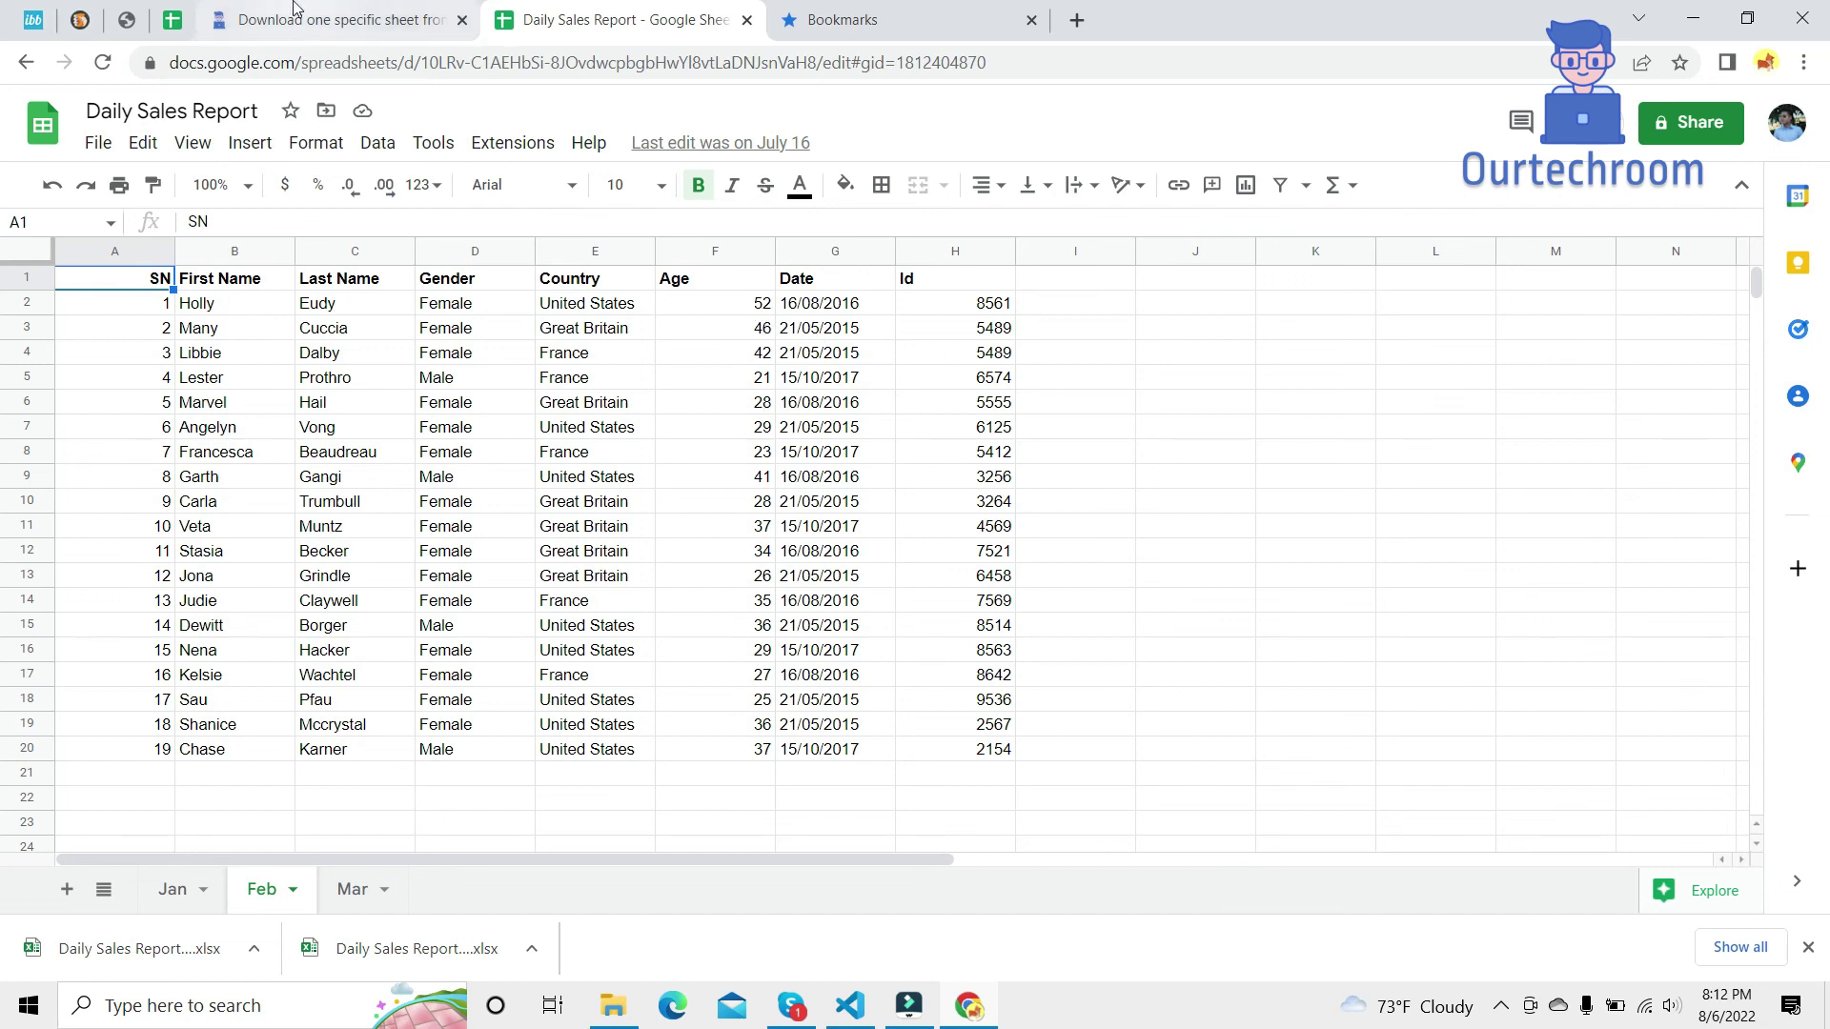
{"action": "left_click", "coordinate": [430, 34]}
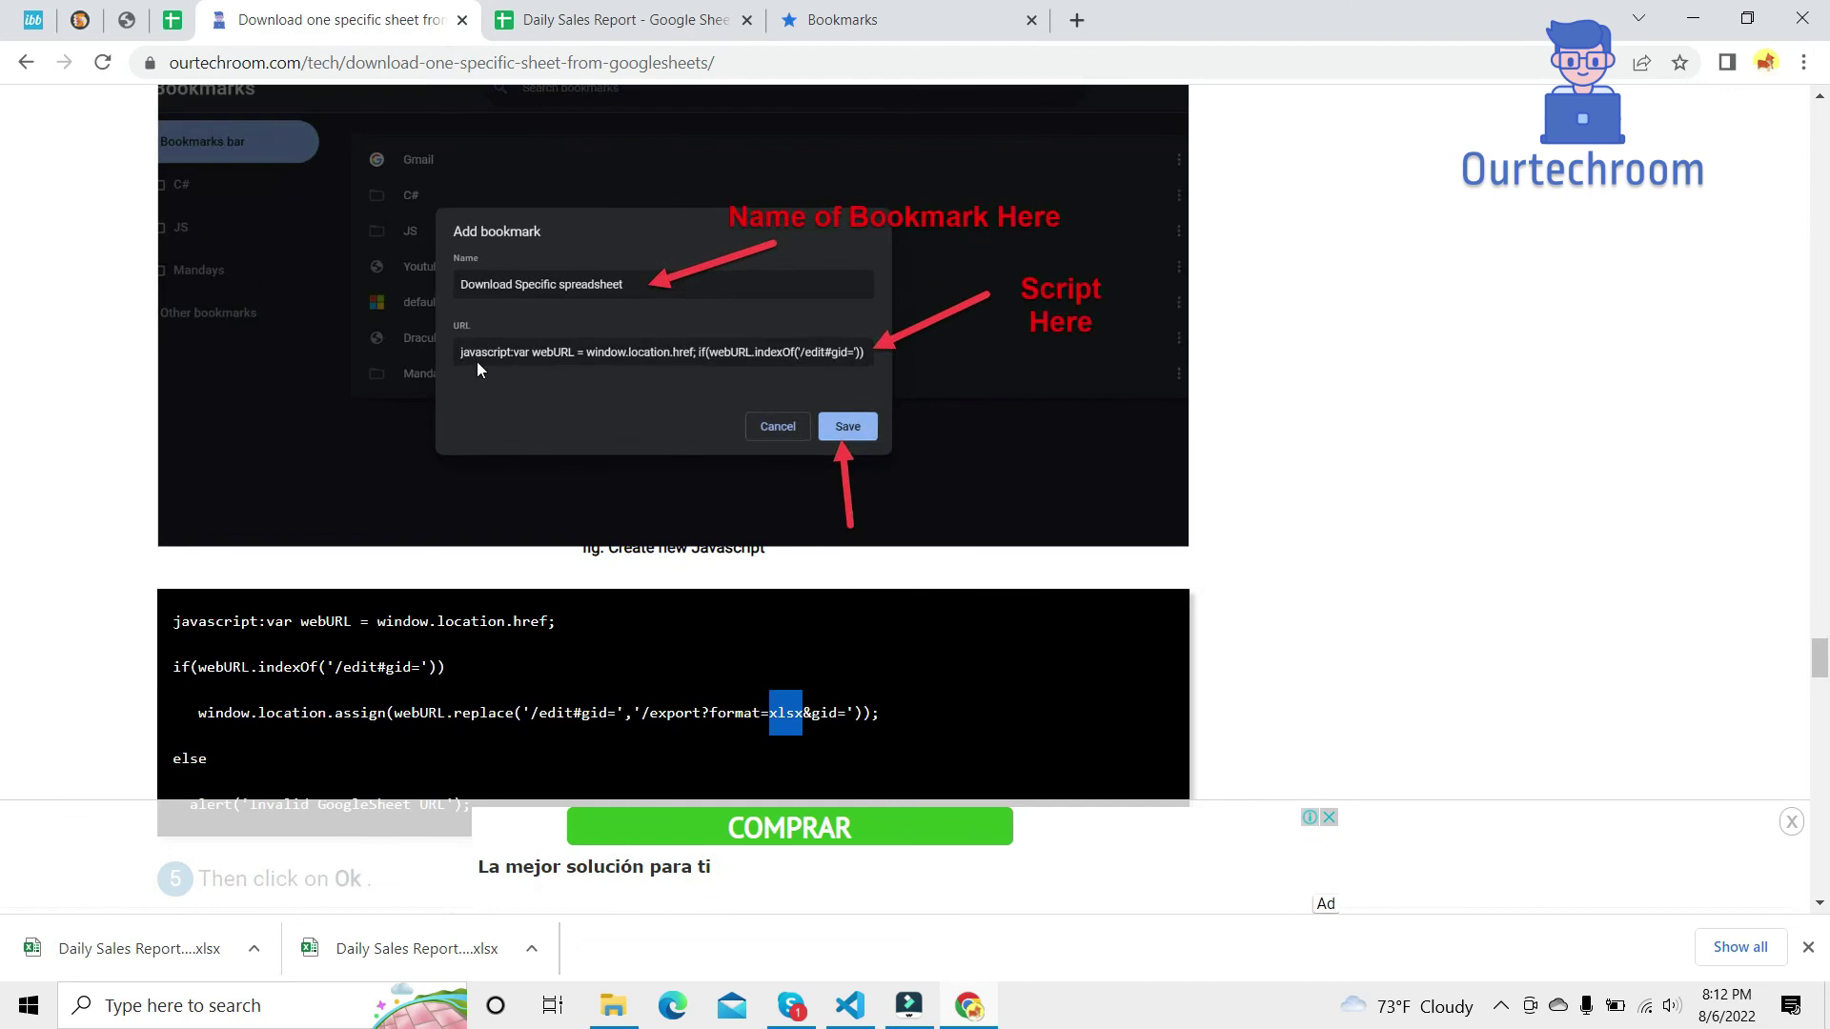
{"action": "left_click", "coordinate": [658, 21]}
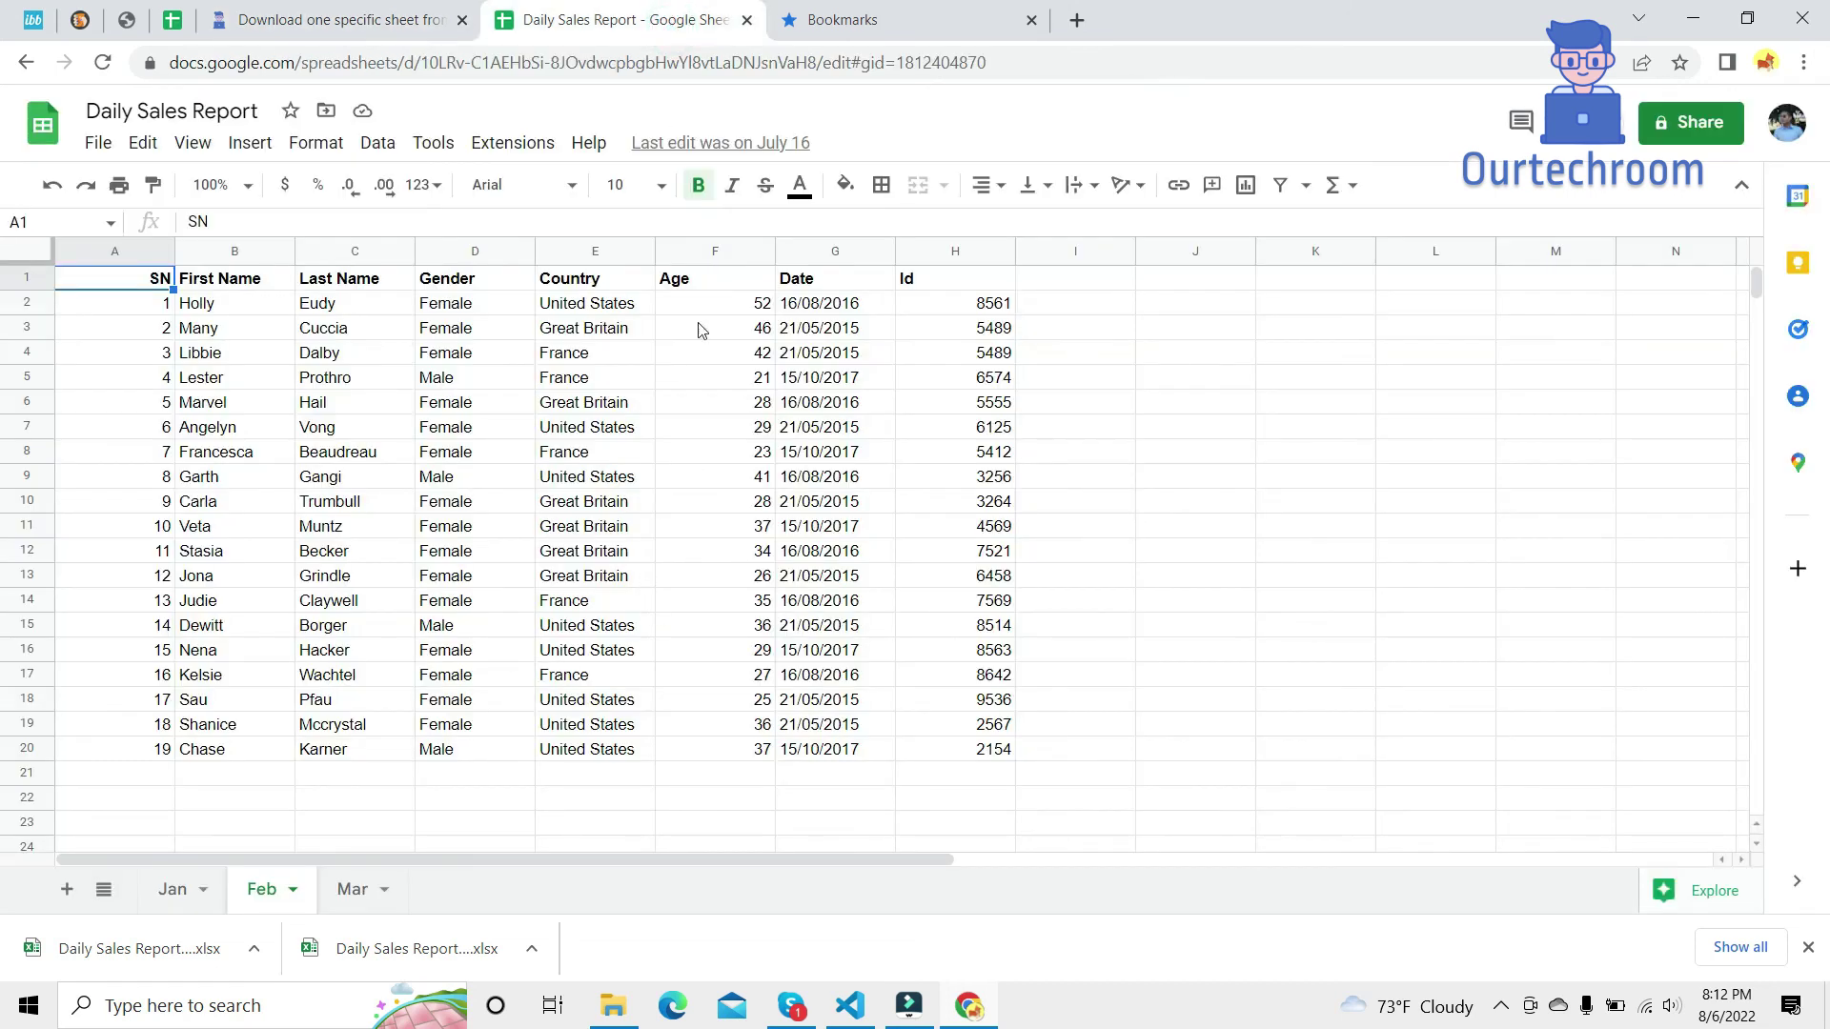